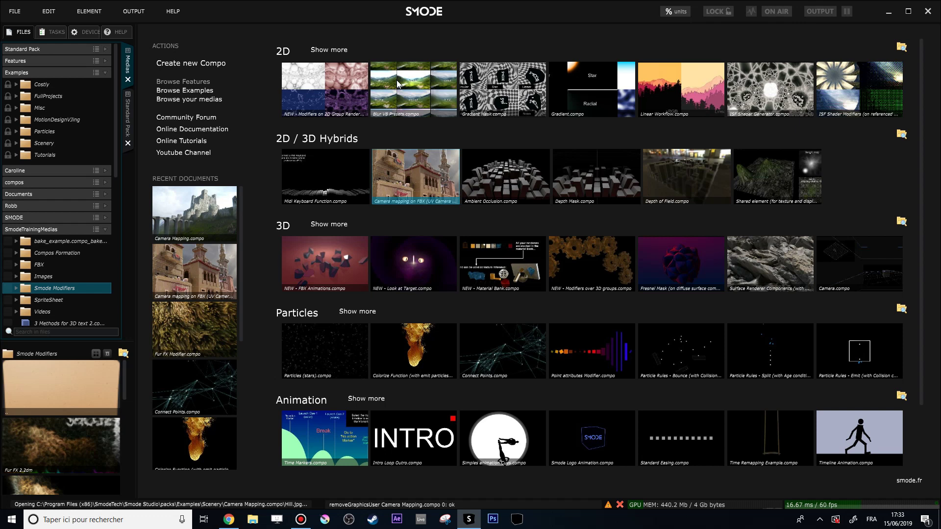
Open the Camera Mapping composition from the scenery examples.
{"action": "left_click", "coordinate": [191, 91]}
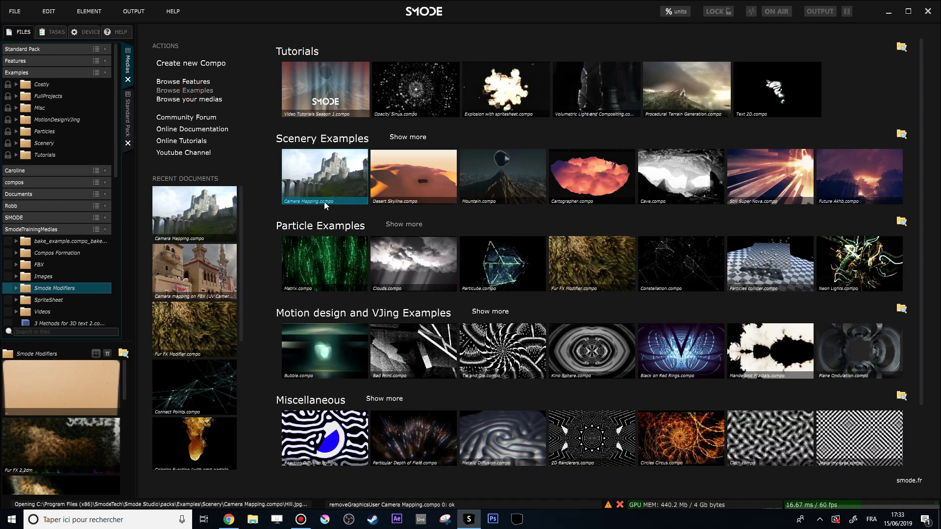
{"action": "left_click", "coordinate": [335, 179]}
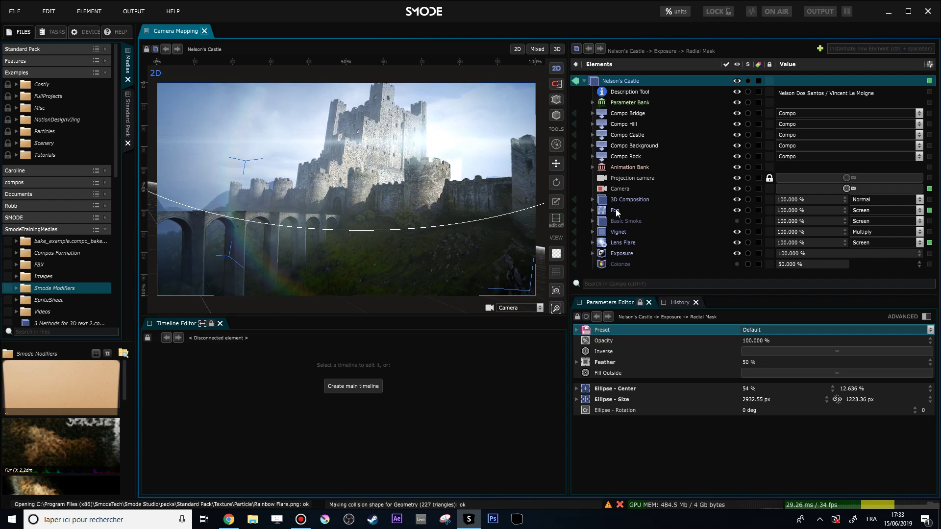
Delete the layers from Fog to Colorize in the Nelson's Castle composition.
{"action": "left_click", "coordinate": [616, 211]}
{"action": "left_click", "coordinate": [619, 265], "text": "shift"}
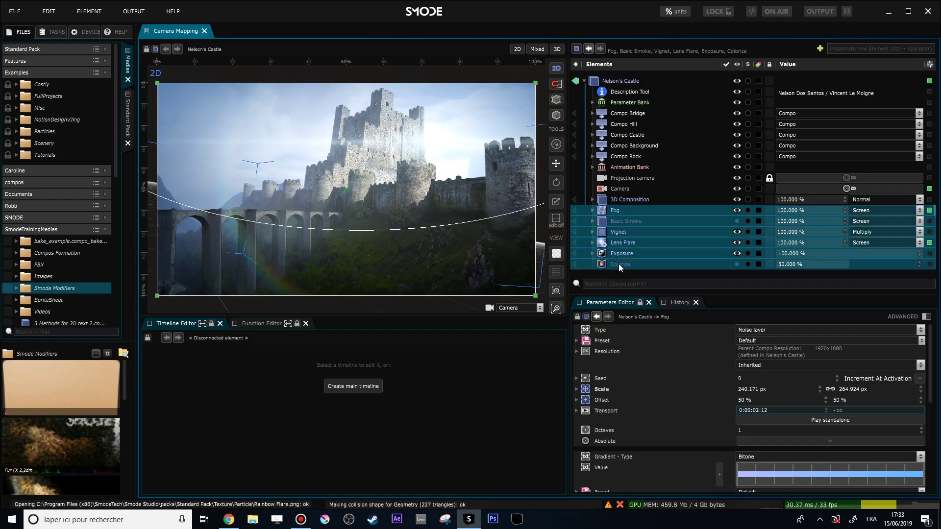
{"action": "key", "text": "Delete"}
{"action": "key", "text": "Return"}
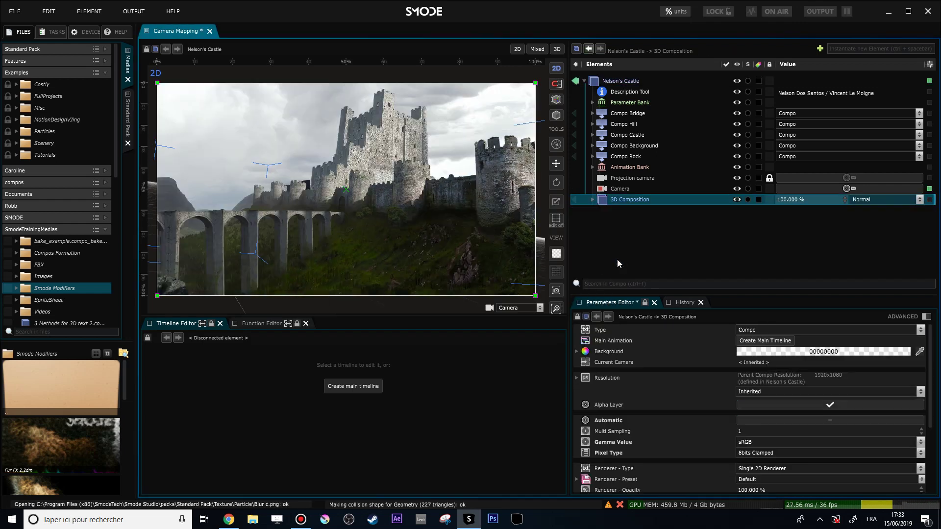
Add an Exposure color modifier beneath the 3D Composition layer.
{"action": "right_click", "coordinate": [595, 219]}
{"action": "left_click", "coordinate": [623, 219]}
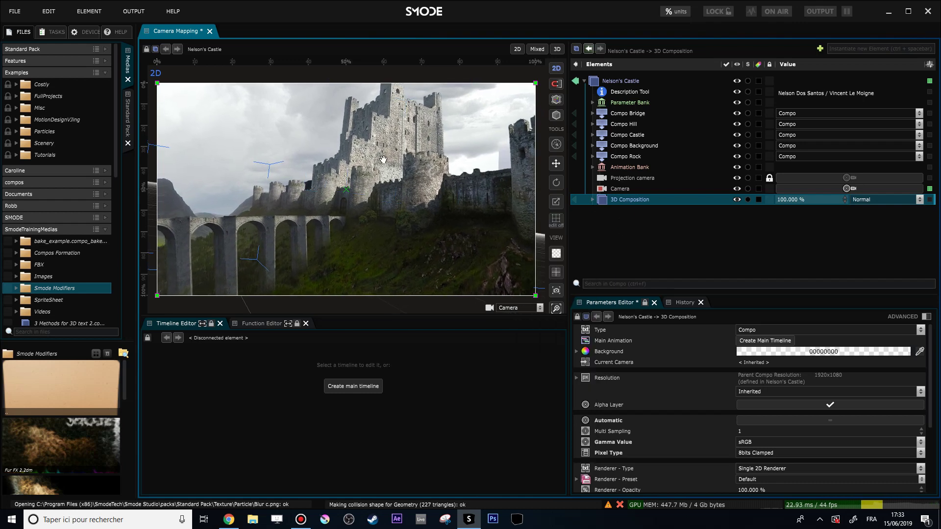
{"action": "right_click", "coordinate": [604, 231]}
{"action": "mouse_move", "coordinate": [557, 299]}
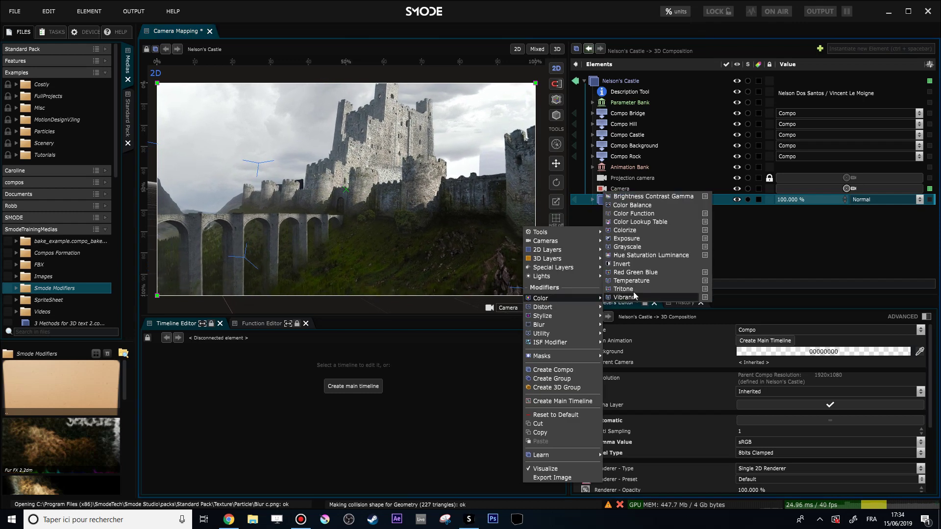
{"action": "left_click", "coordinate": [627, 239]}
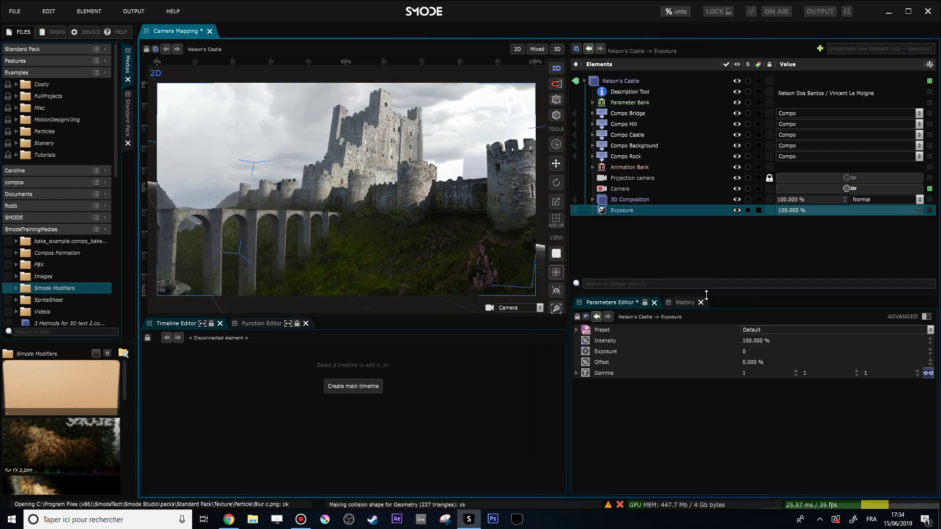
{"action": "left_click", "coordinate": [575, 329]}
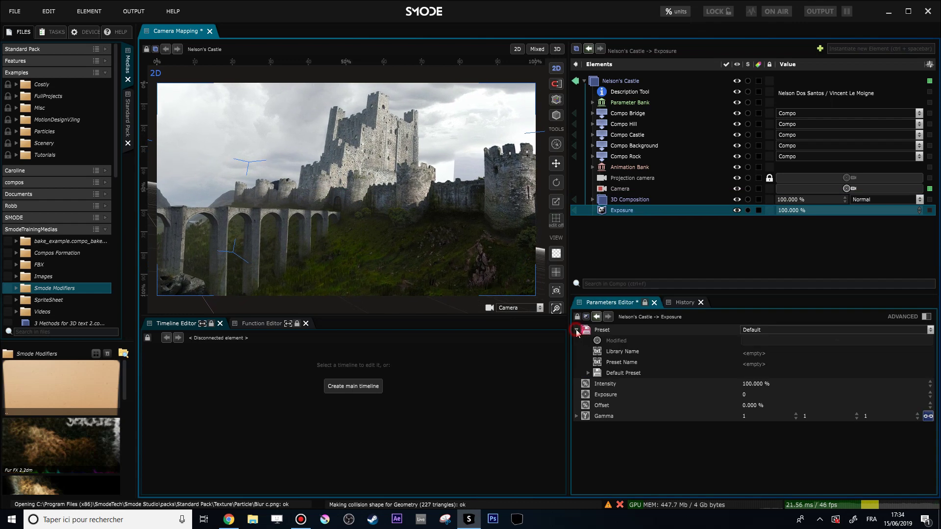
{"action": "left_click", "coordinate": [804, 330]}
{"action": "mouse_move", "coordinate": [786, 348]}
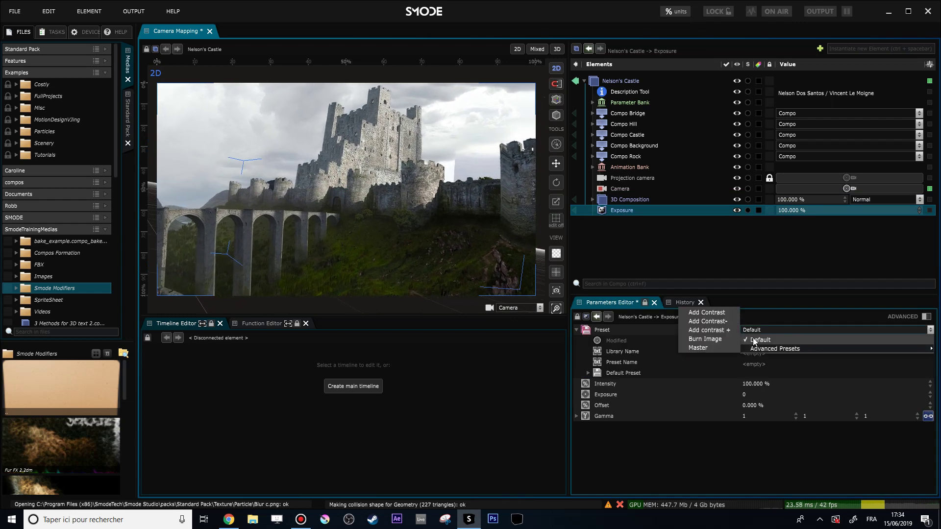
{"action": "left_click", "coordinate": [577, 330]}
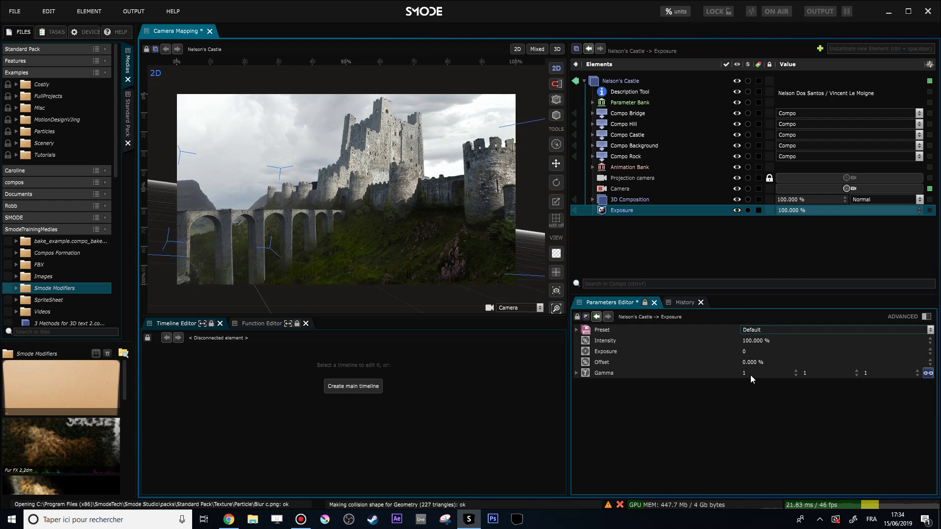
Set the Exposure modifier's exposure to 0.48 and its linked gamma to 0.82.
{"action": "left_click_drag", "start_coordinate": [797, 374], "coordinate": [796, 385]}
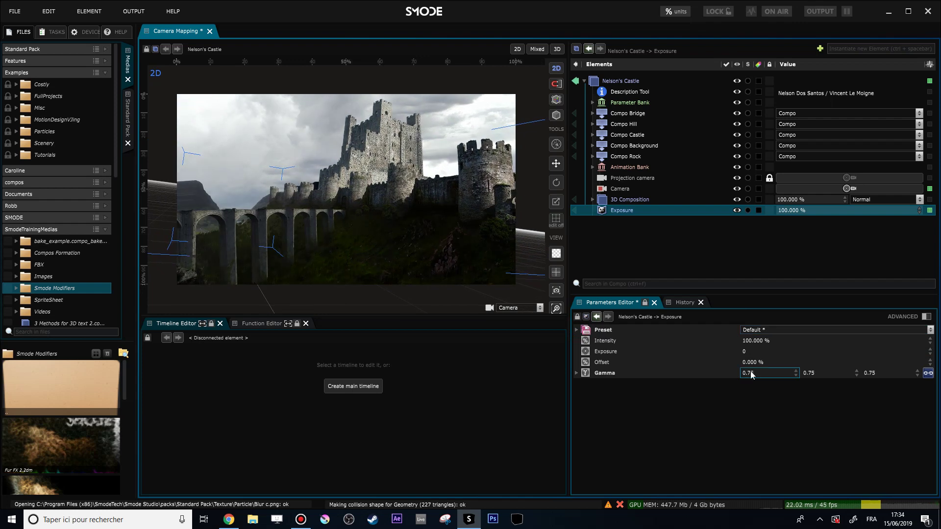
{"action": "left_click_drag", "start_coordinate": [748, 352], "coordinate": [749, 328]}
{"action": "left_click_drag", "start_coordinate": [749, 376], "coordinate": [749, 372]}
Add a Hue Saturation Luminance modifier after Exposure and set its saturation to -54.4 %.
{"action": "right_click", "coordinate": [608, 224]}
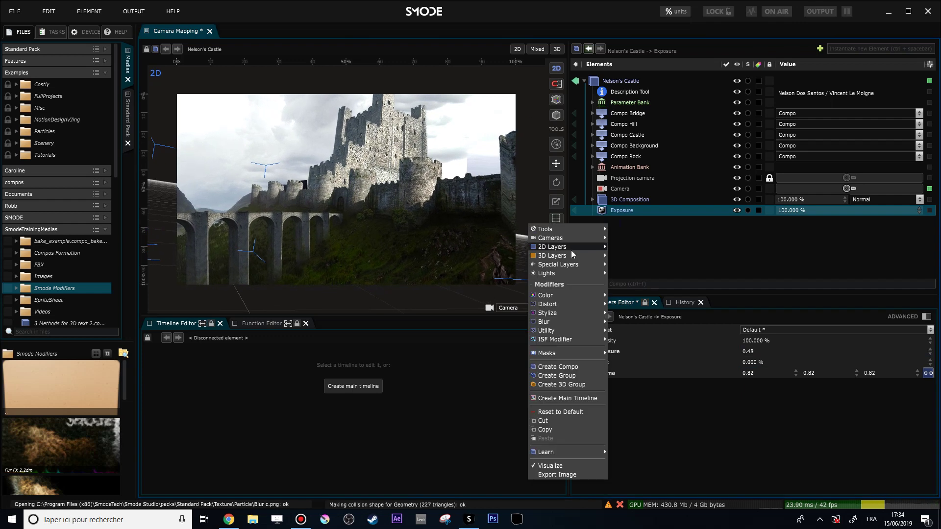
{"action": "mouse_move", "coordinate": [557, 295]}
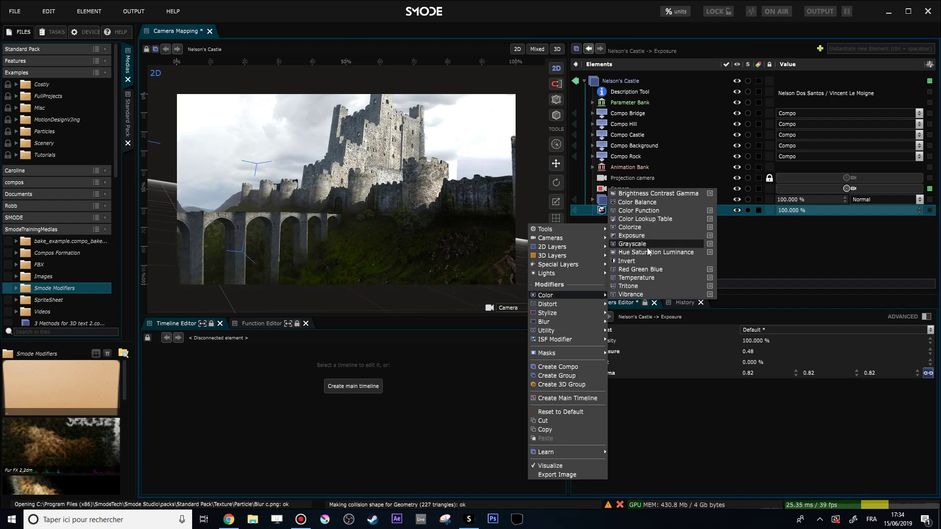
{"action": "left_click", "coordinate": [647, 252]}
{"action": "left_click_drag", "start_coordinate": [758, 363], "coordinate": [718, 363]}
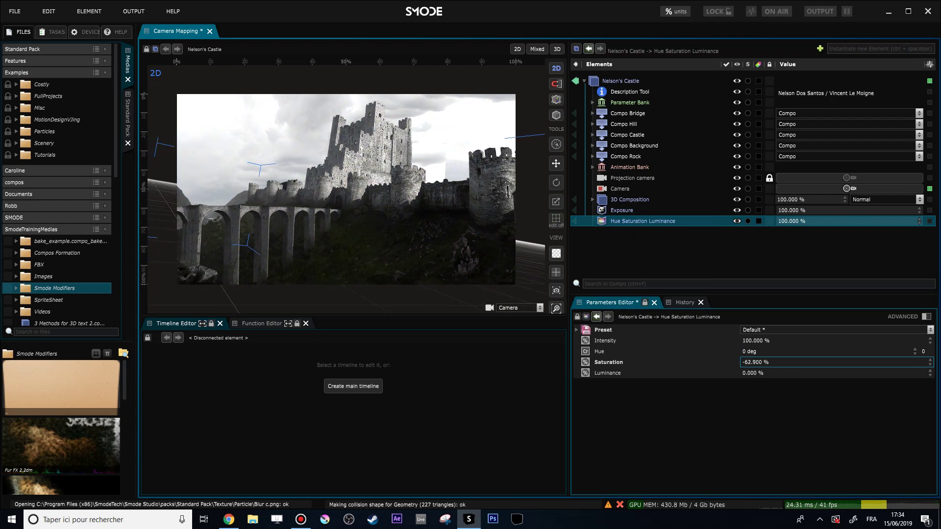
Add a second Exposure modifier named Vignet, with gamma 0.37 and exposure -3.04.
{"action": "right_click", "coordinate": [615, 232]}
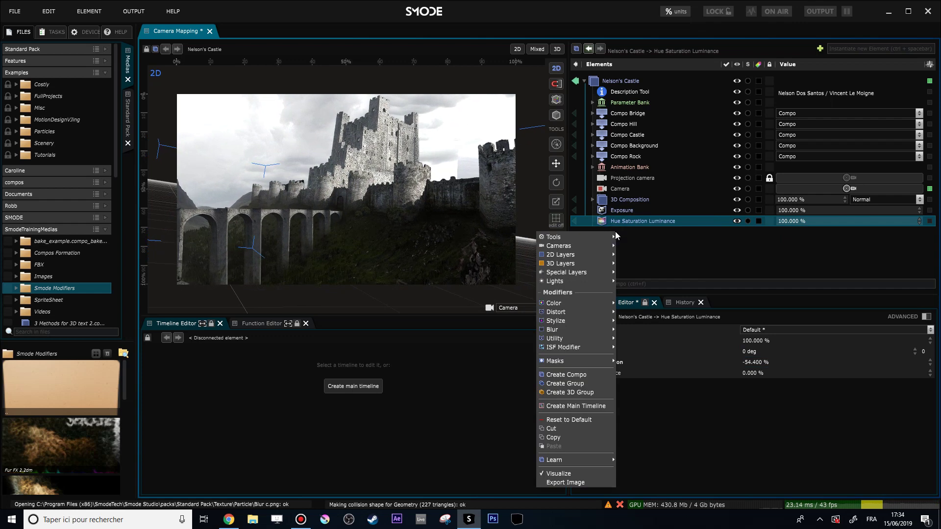
{"action": "mouse_move", "coordinate": [563, 302]}
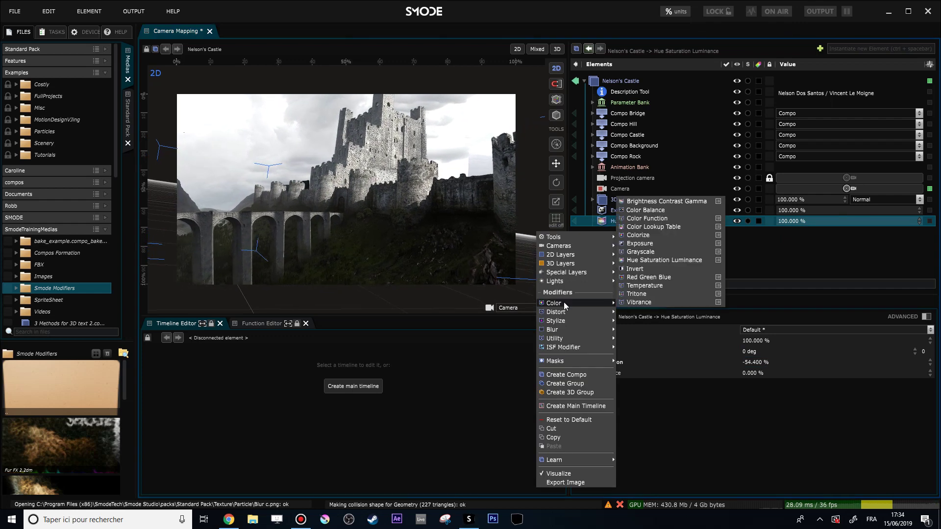
{"action": "left_click", "coordinate": [669, 243]}
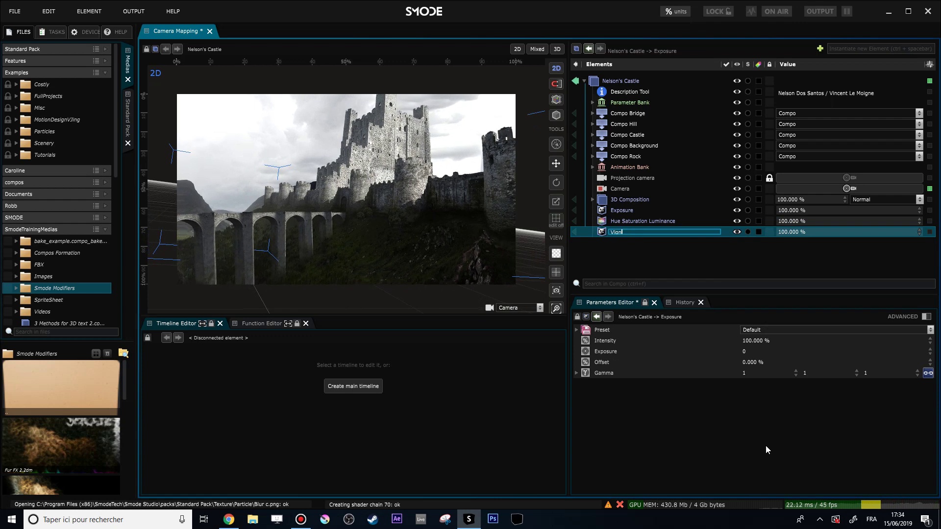
{"action": "mouse_move", "coordinate": [744, 375]}
{"action": "left_mouse_down"}
{"action": "mouse_move", "coordinate": [751, 380]}
{"action": "mouse_move", "coordinate": [751, 361]}
{"action": "mouse_move", "coordinate": [751, 380]}
{"action": "left_mouse_up"}
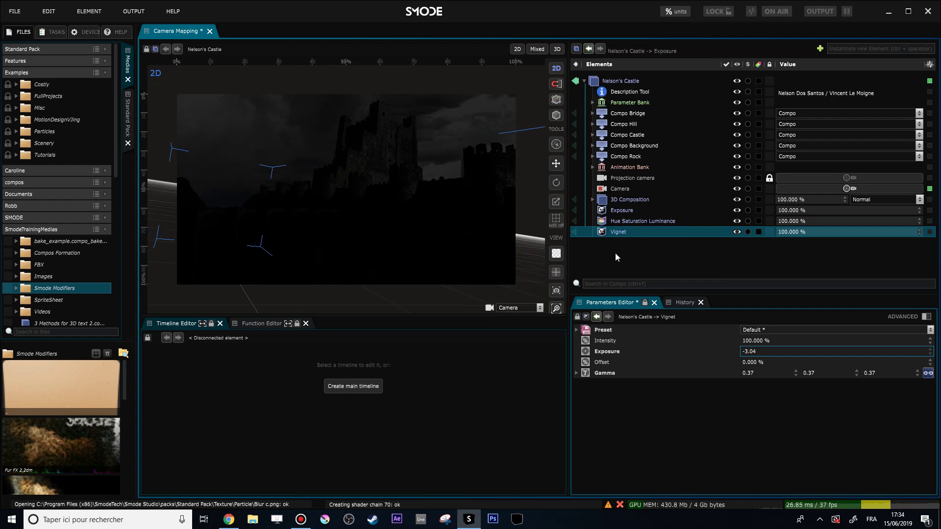
Add a Radial Mask to Vignet and stretch its ellipse to about 2064 by 1501 px with unlinked dimensions.
{"action": "right_click", "coordinate": [618, 236]}
{"action": "mouse_move", "coordinate": [569, 265]}
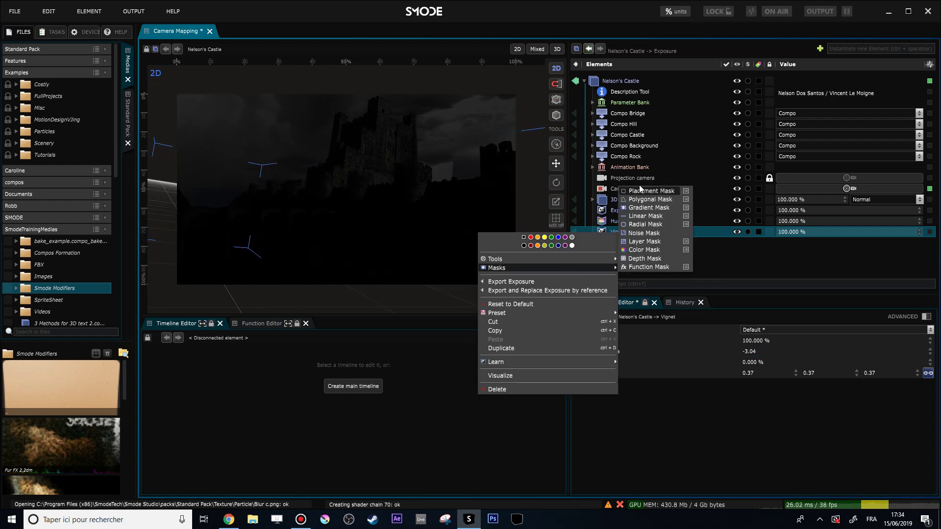
{"action": "left_click", "coordinate": [642, 224]}
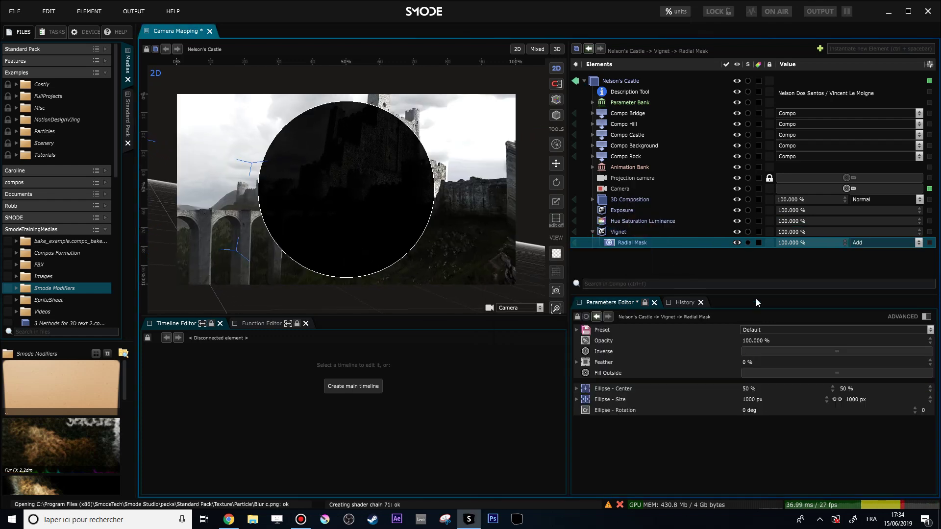
{"action": "left_click_drag", "start_coordinate": [852, 400], "coordinate": [866, 398]}
{"action": "left_click", "coordinate": [835, 399]}
{"action": "left_click_drag", "start_coordinate": [808, 402], "coordinate": [875, 400]}
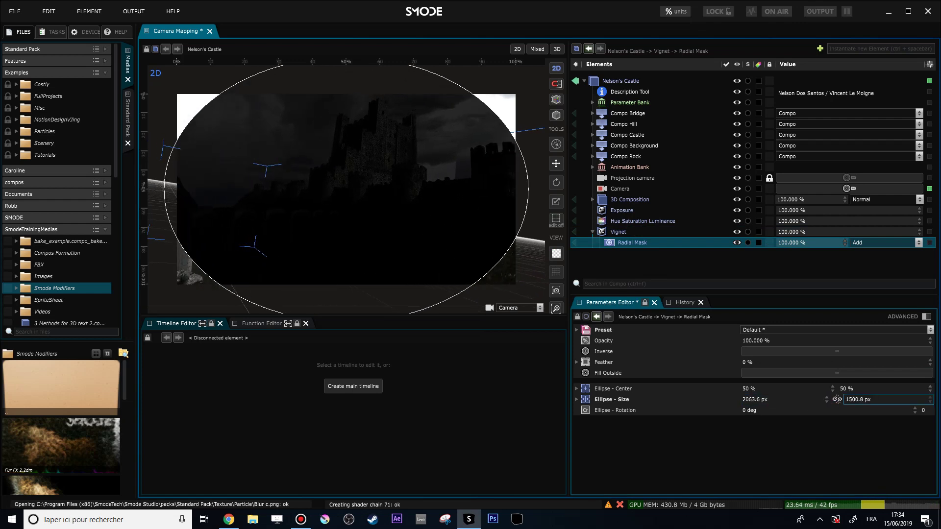
Feather, invert and proportionally enlarge Vignet's radial mask so only the image edges darken, and collapse the Vignet element.
{"action": "left_click_drag", "start_coordinate": [756, 362], "coordinate": [787, 363]}
{"action": "left_click", "coordinate": [837, 400]}
{"action": "left_click_drag", "start_coordinate": [859, 401], "coordinate": [886, 401]}
{"action": "left_click_drag", "start_coordinate": [753, 361], "coordinate": [768, 362]}
{"action": "left_click", "coordinate": [592, 233]}
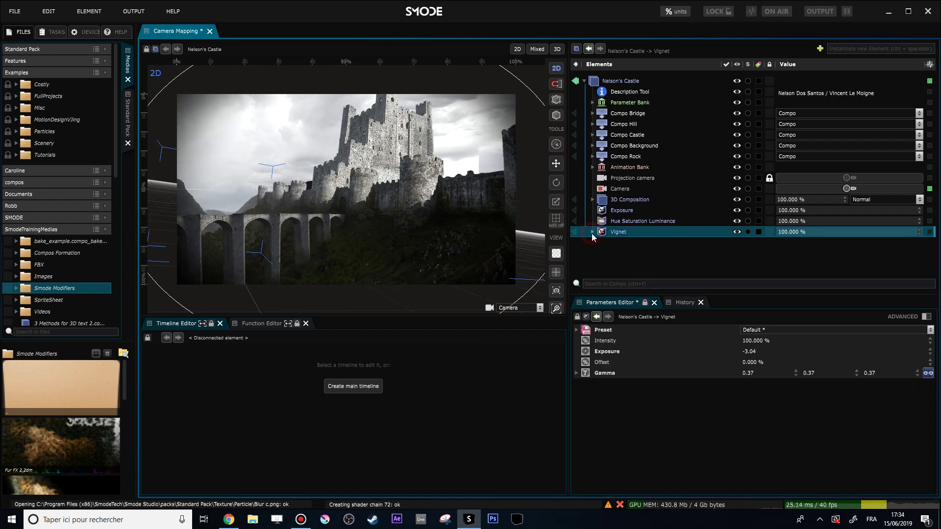
Add a Sharpen modifier after Vignet, followed by a Chromatic Aberration modifier.
{"action": "right_click", "coordinate": [614, 248]}
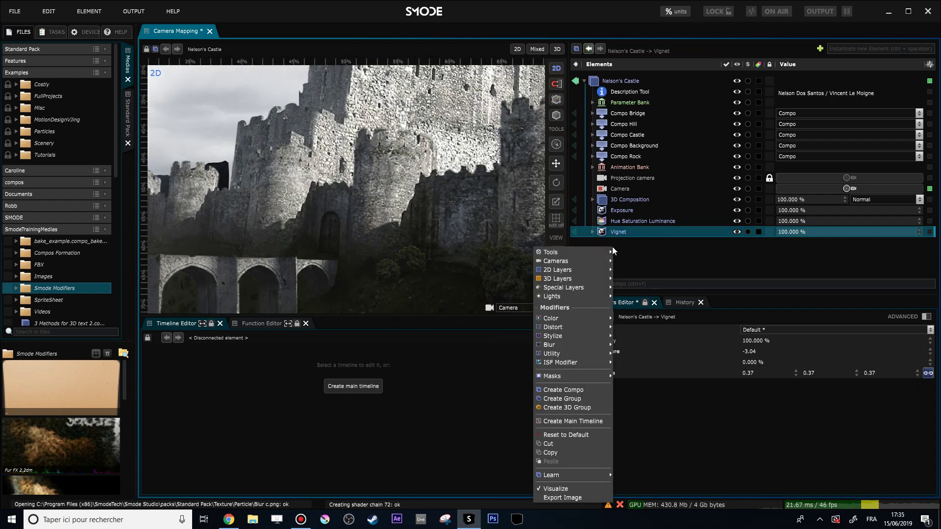
{"action": "mouse_move", "coordinate": [559, 336]}
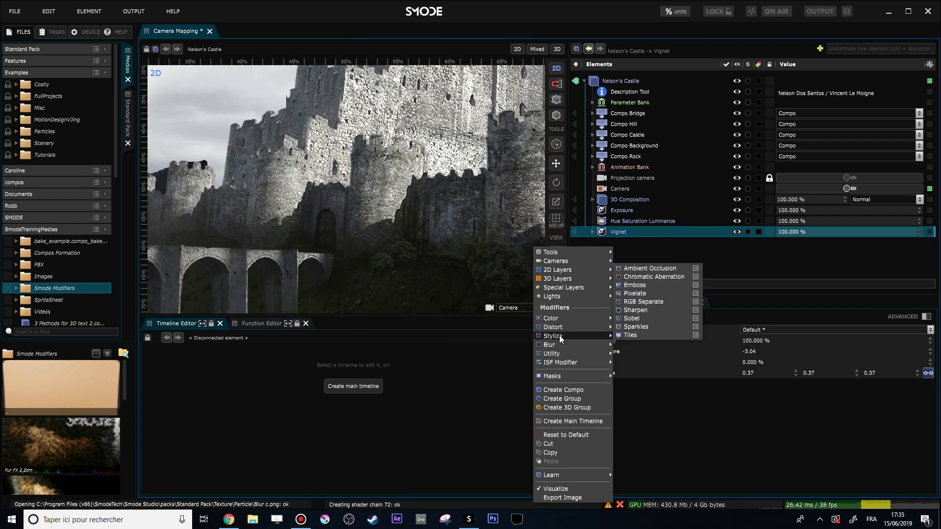
{"action": "left_click", "coordinate": [637, 307]}
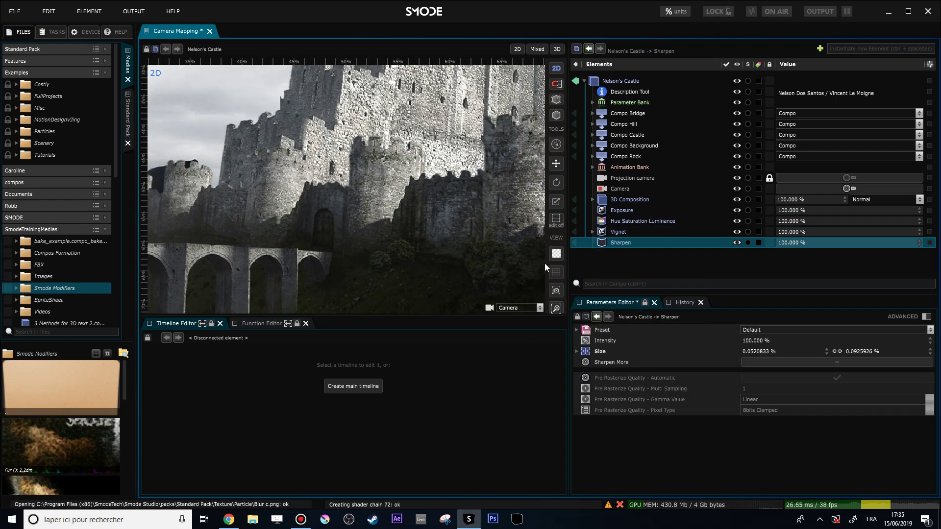
{"action": "right_click", "coordinate": [611, 260]}
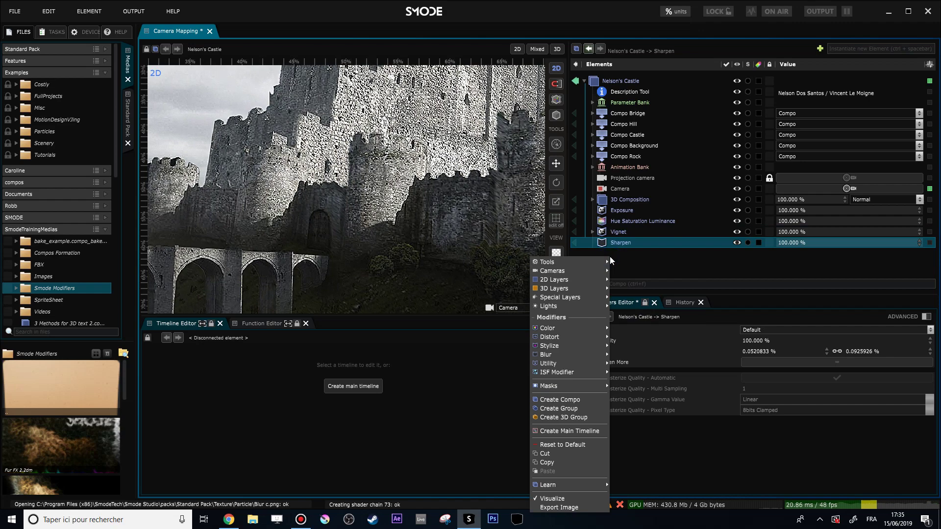
{"action": "mouse_move", "coordinate": [557, 346]}
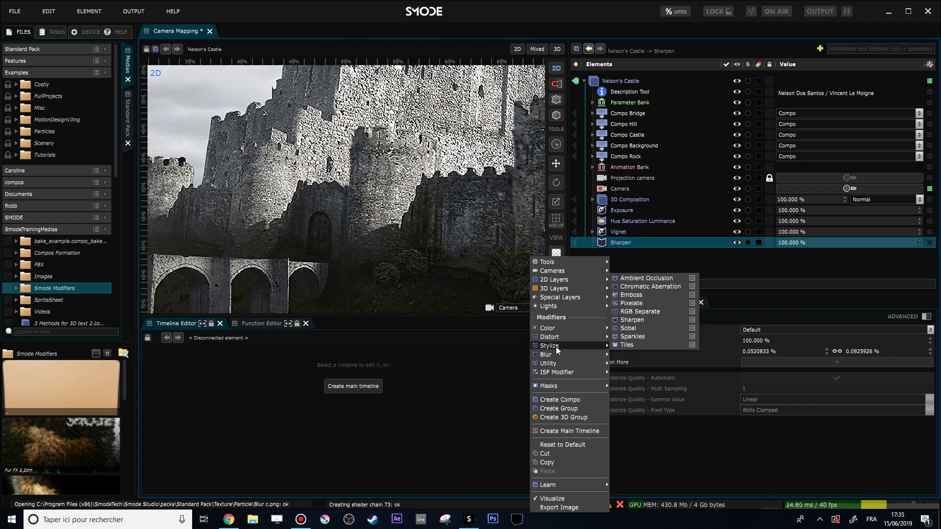
{"action": "left_click", "coordinate": [651, 287]}
Set the Chromatic Aberration distortion to 1.85 and its iteration count to 9, checking the fringes along the bridge pillars.
{"action": "scroll", "coordinate": [300, 232], "scroll_direction": "down", "scroll_amount": 5}
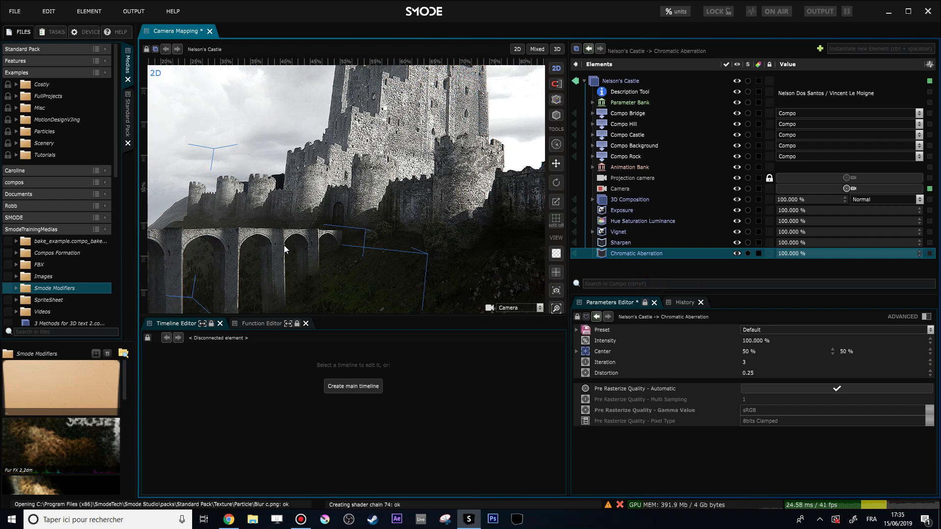
{"action": "scroll", "coordinate": [212, 254], "scroll_direction": "up", "scroll_amount": 6}
{"action": "left_click_drag", "start_coordinate": [217, 251], "coordinate": [375, 190]}
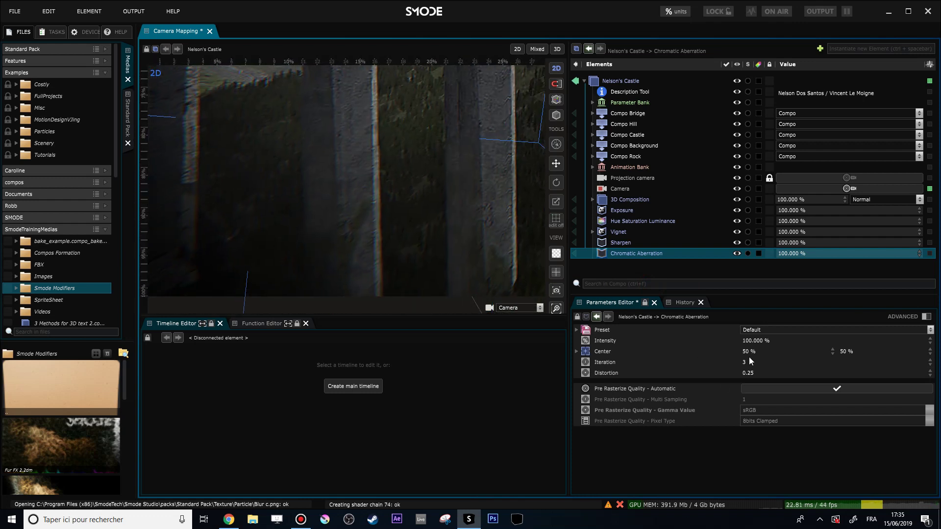
{"action": "left_click_drag", "start_coordinate": [751, 374], "coordinate": [751, 350]}
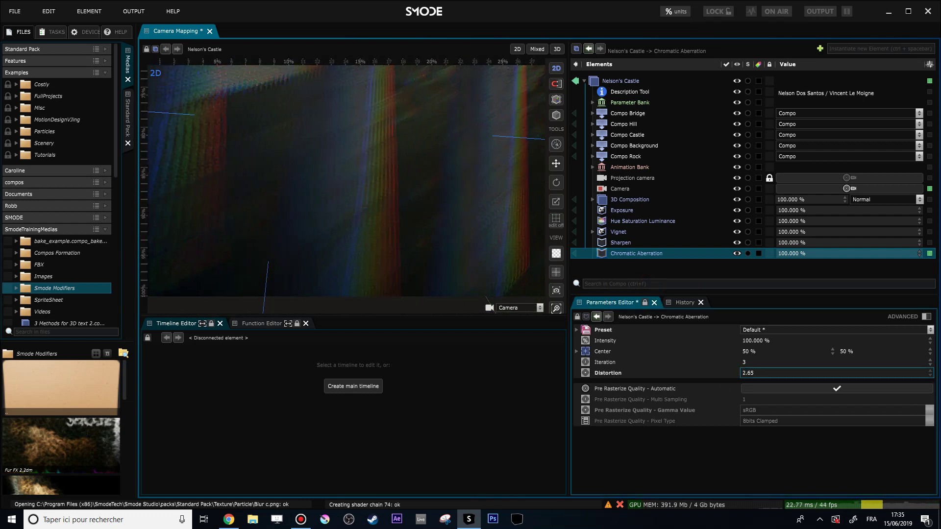
{"action": "scroll", "coordinate": [336, 244], "scroll_direction": "up", "scroll_amount": 2}
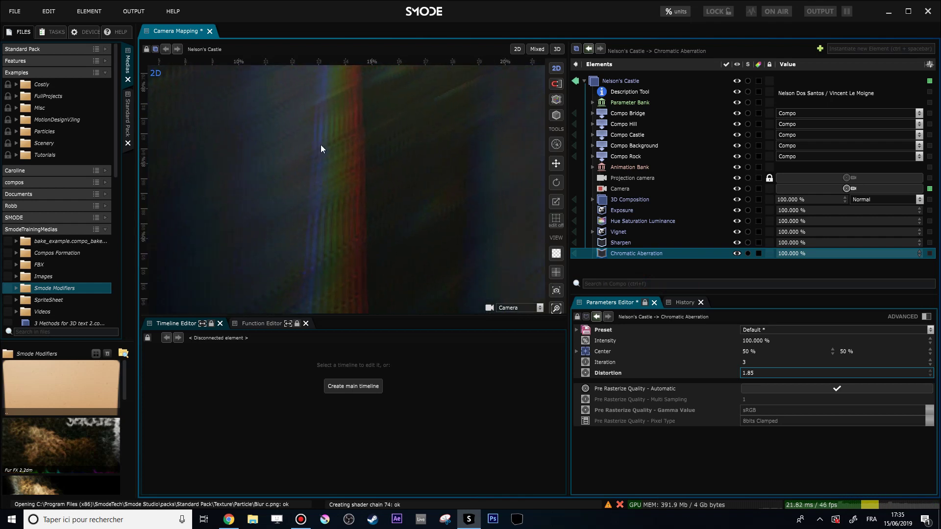
{"action": "scroll", "coordinate": [315, 192], "scroll_direction": "down", "scroll_amount": 3}
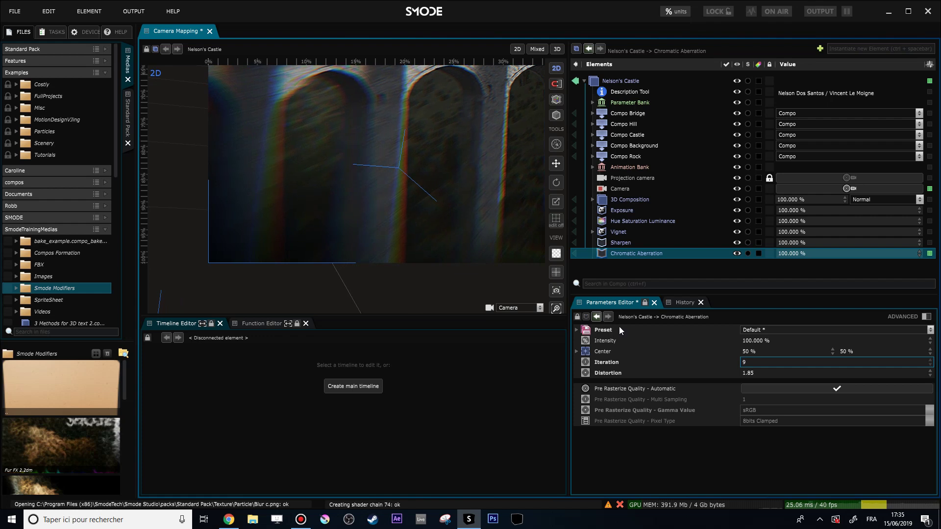
{"action": "scroll", "coordinate": [322, 226], "scroll_direction": "up", "scroll_amount": 2}
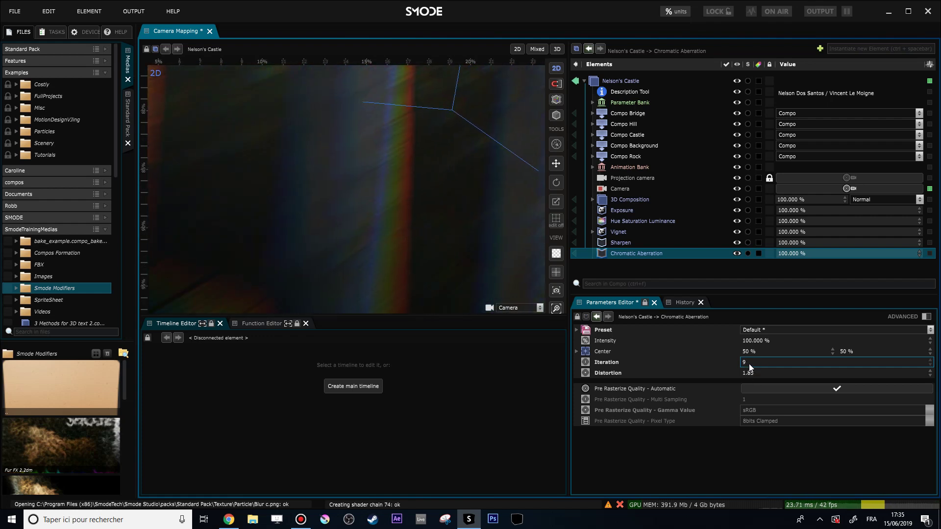
{"action": "scroll", "coordinate": [362, 216], "scroll_direction": "down", "scroll_amount": 3}
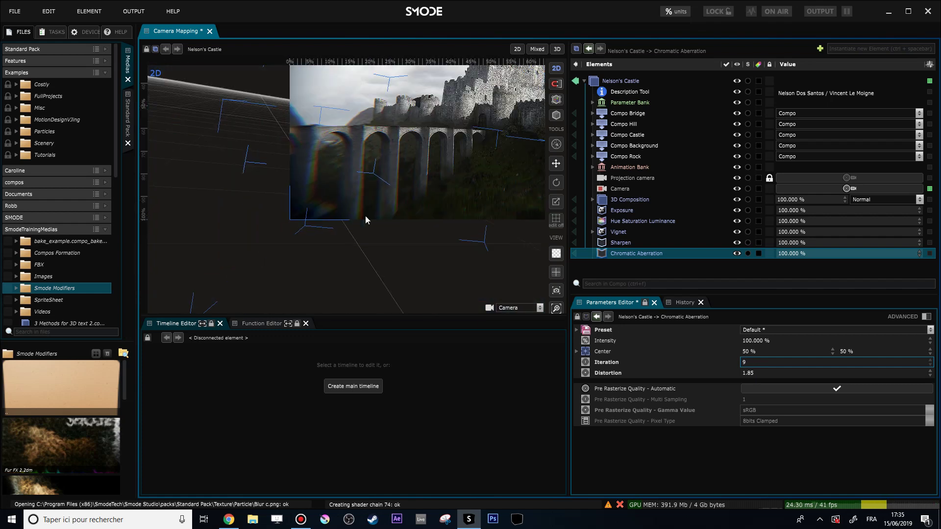
Group the five modifiers from Exposure through Chromatic Aberration into a single modifiers group.
{"action": "left_click", "coordinate": [613, 212]}
{"action": "left_click", "coordinate": [616, 250]}
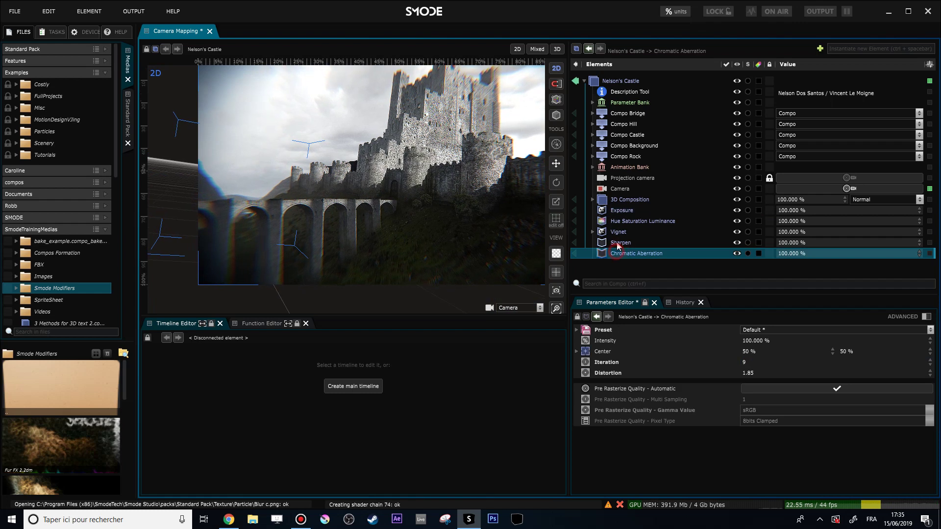
{"action": "left_click", "coordinate": [629, 210], "text": "shift"}
{"action": "scroll", "coordinate": [478, 191], "scroll_direction": "down", "scroll_amount": 1}
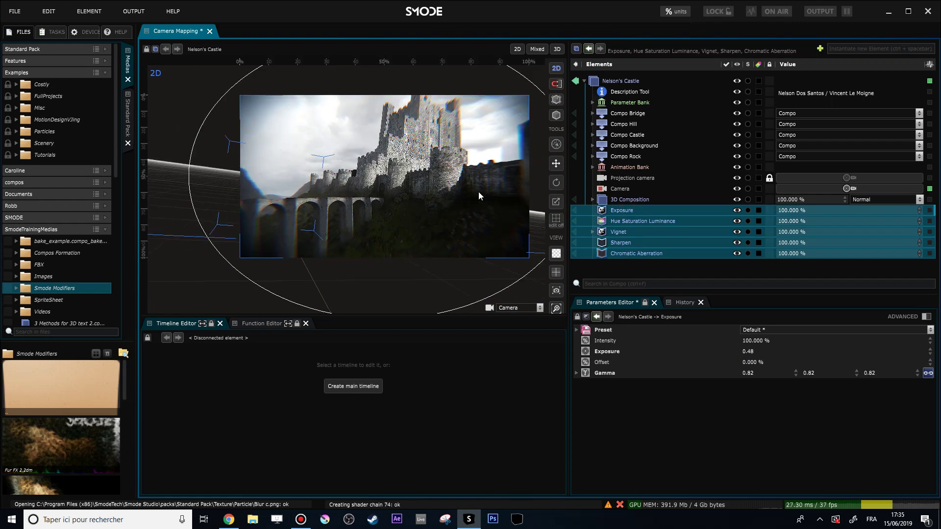
{"action": "scroll", "coordinate": [468, 197], "scroll_direction": "down", "scroll_amount": 1}
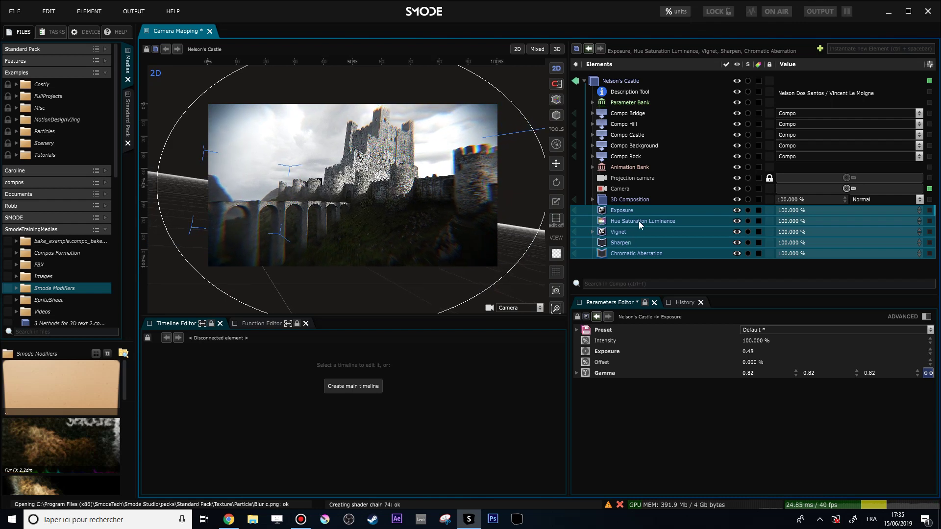
{"action": "left_click", "coordinate": [616, 211]}
{"action": "left_click", "coordinate": [622, 253], "text": "shift"}
{"action": "key", "text": "ctrl+g"}
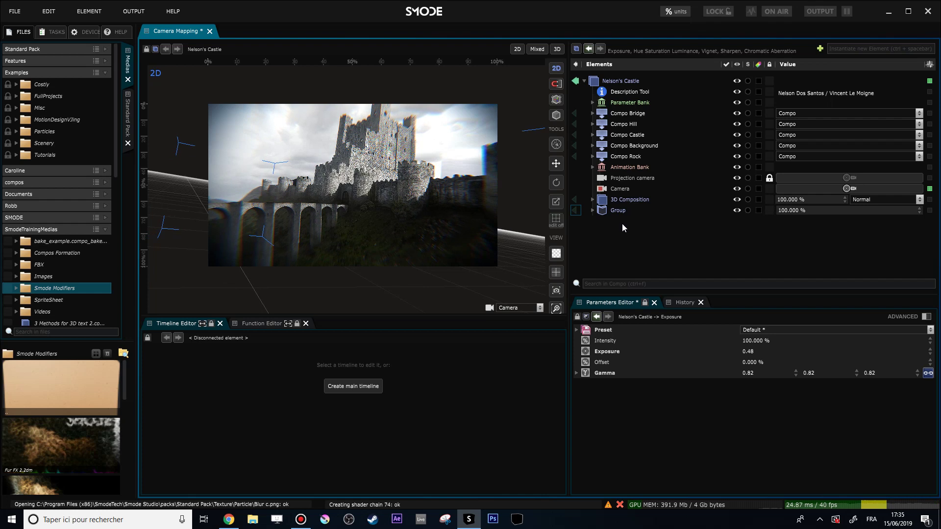
{"action": "key", "text": "ctrl+z"}
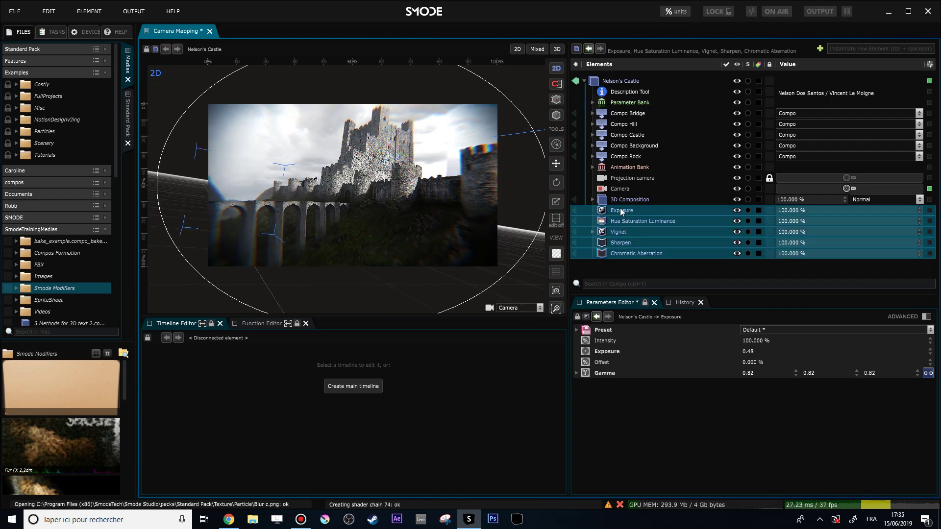
{"action": "right_click", "coordinate": [619, 212]}
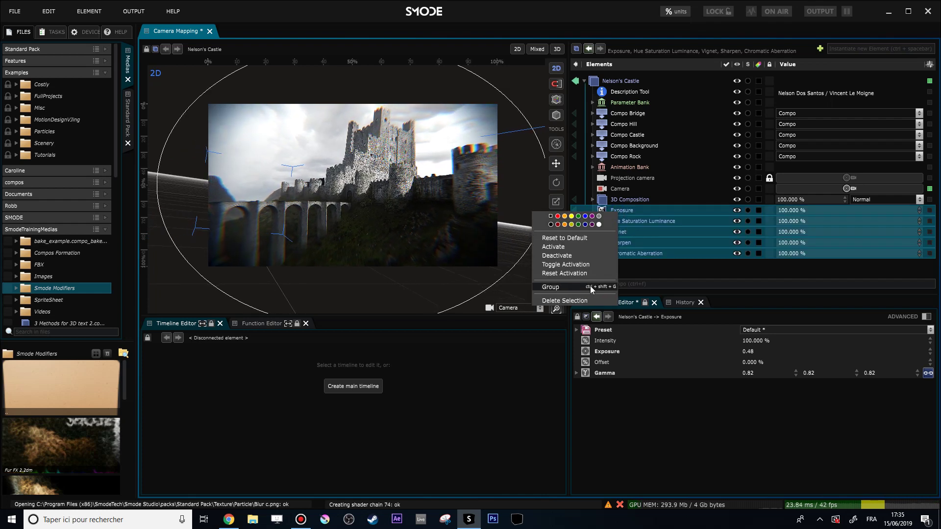
{"action": "left_click", "coordinate": [601, 287]}
Rename the new modifiers group as Master Effect and look over the modifiers it contains.
{"action": "double_click", "coordinate": [614, 214]}
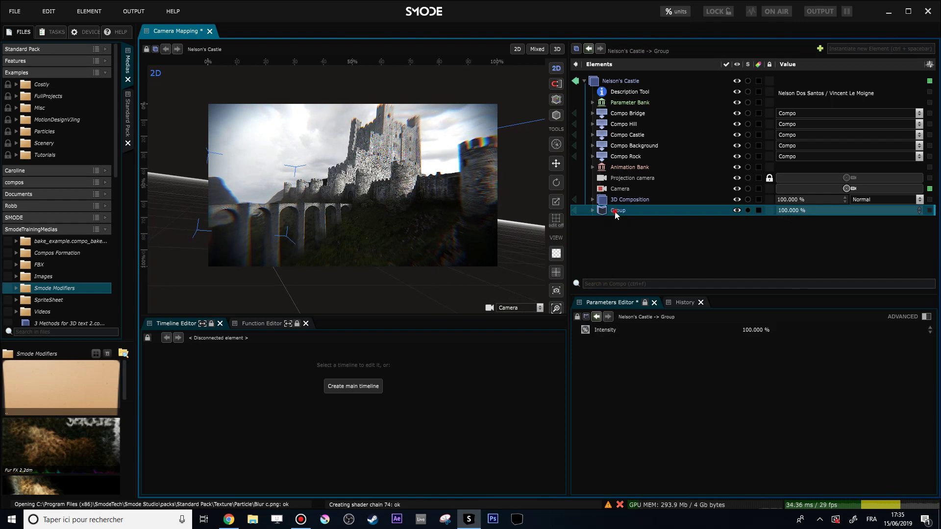
{"action": "type", "text": "Mal"}
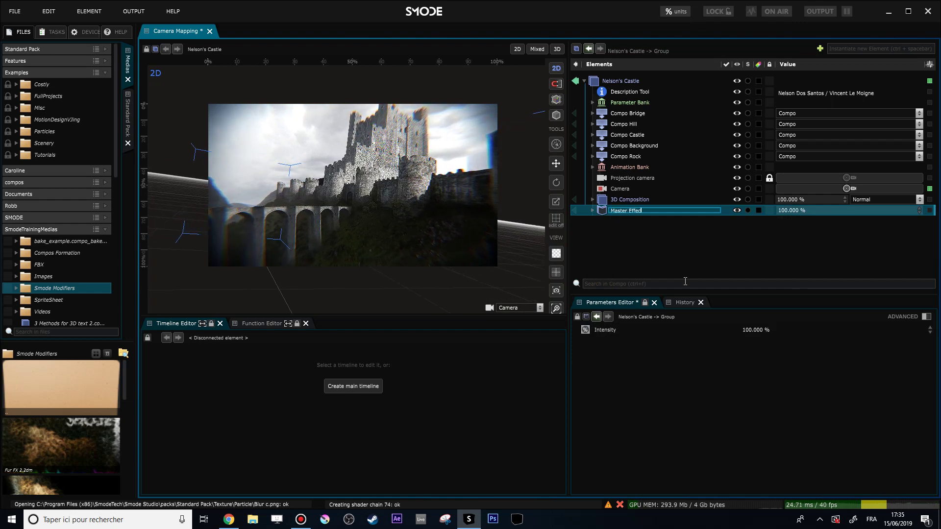
{"action": "mouse_move", "coordinate": [808, 210]}
{"action": "left_mouse_down"}
{"action": "mouse_move", "coordinate": [808, 259]}
{"action": "mouse_move", "coordinate": [808, 211]}
{"action": "left_mouse_up"}
{"action": "scroll", "coordinate": [395, 194], "scroll_direction": "up", "scroll_amount": 3}
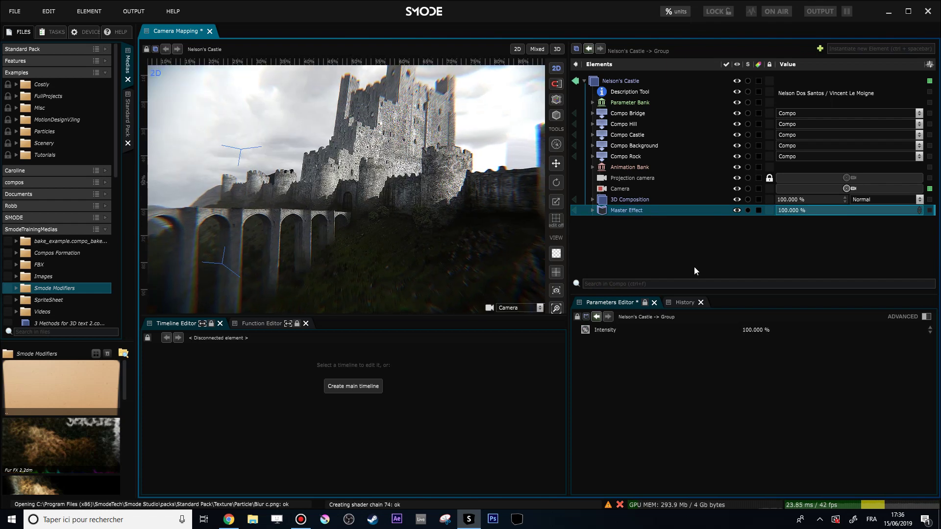
{"action": "left_click", "coordinate": [592, 210]}
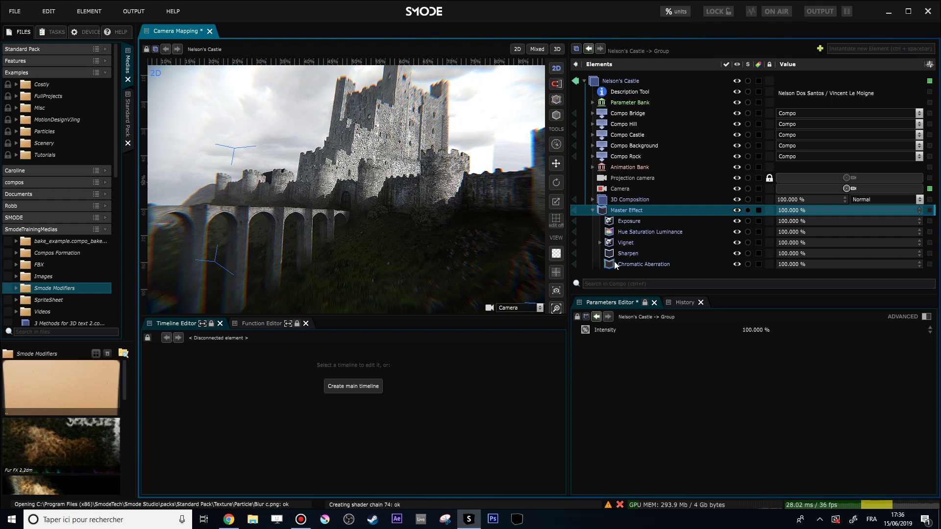
{"action": "left_click", "coordinate": [594, 211]}
Export the Master Effect 2D modifiers group to SmodeTrainingMedias' Smode Modifiers folder and select the exported Master Effect.2dm there.
{"action": "right_click", "coordinate": [610, 210]}
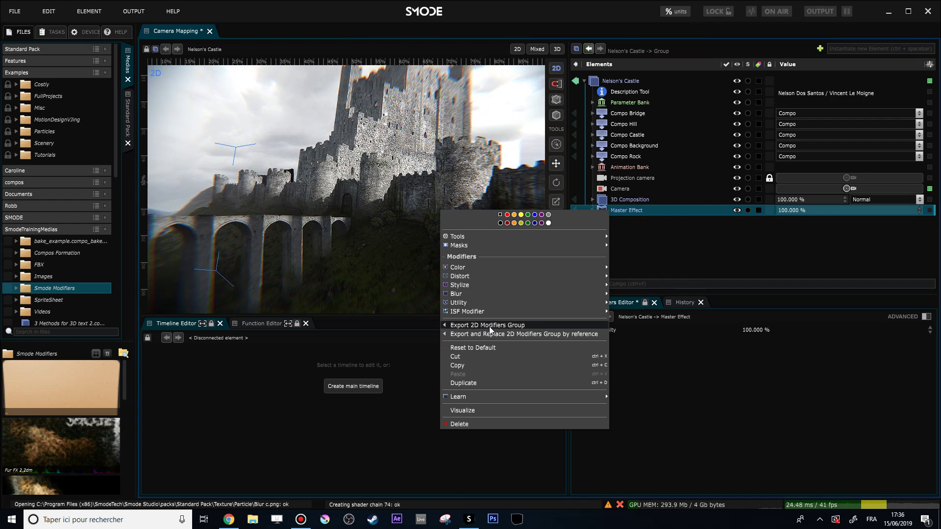
{"action": "right_click", "coordinate": [615, 210]}
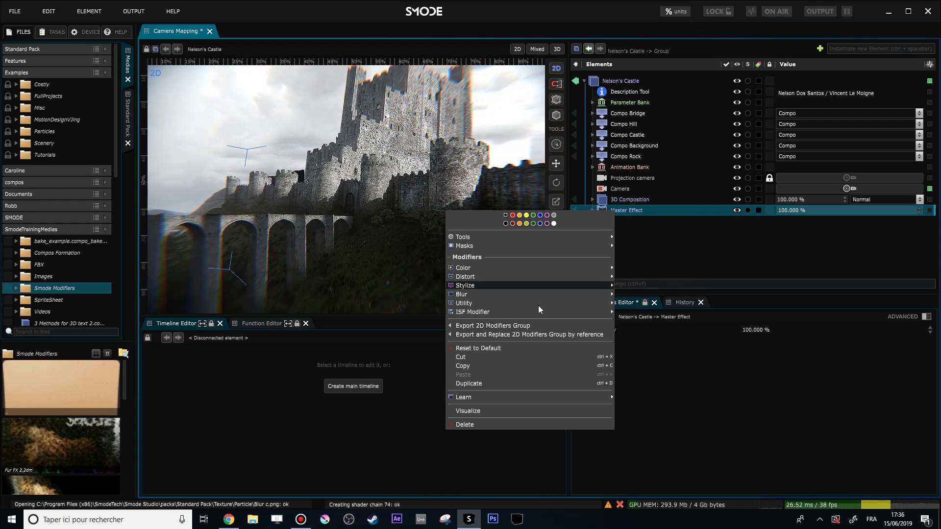
{"action": "left_click", "coordinate": [493, 326]}
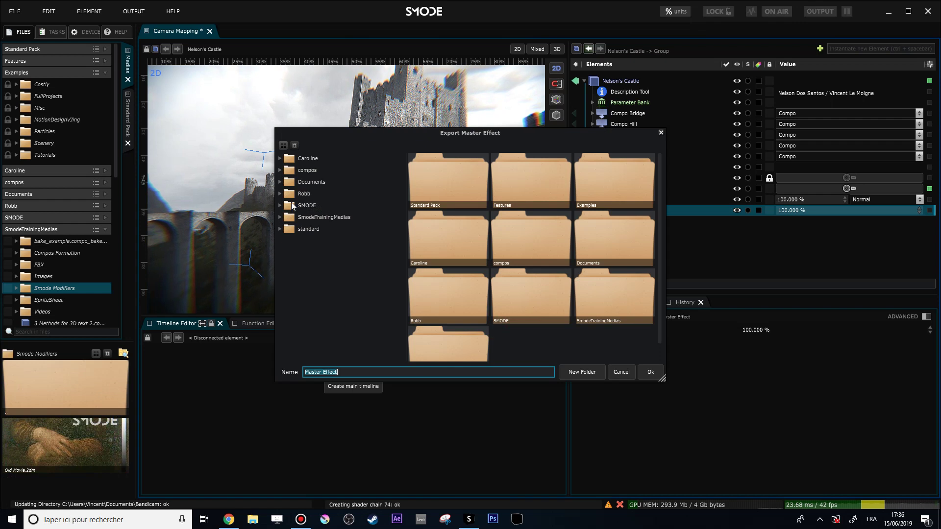
{"action": "left_click", "coordinate": [302, 277]}
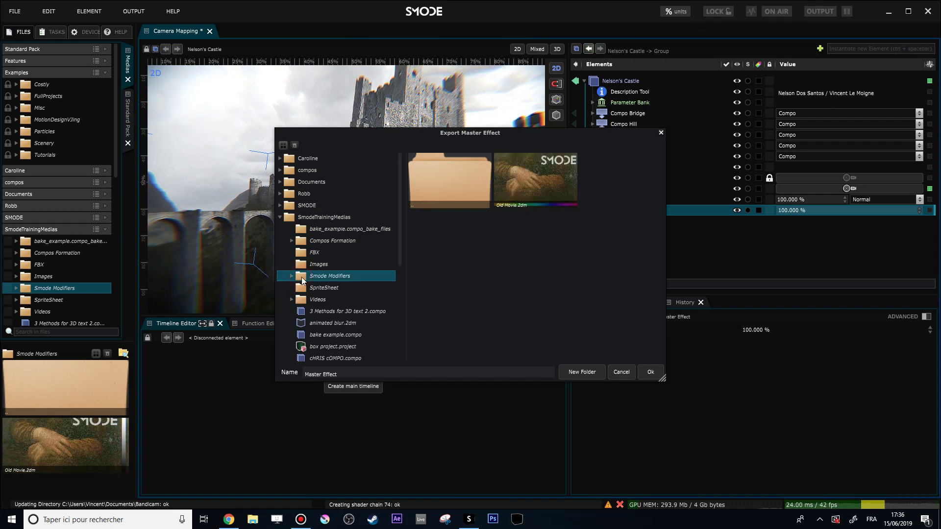
{"action": "left_click", "coordinate": [646, 371]}
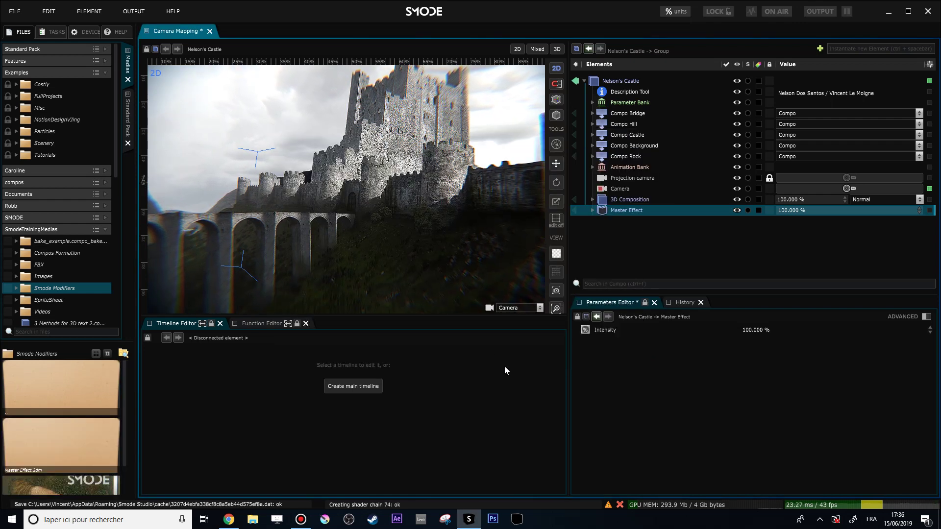
{"action": "left_click", "coordinate": [15, 288]}
{"action": "scroll", "coordinate": [10, 293], "scroll_direction": "down", "scroll_amount": 2}
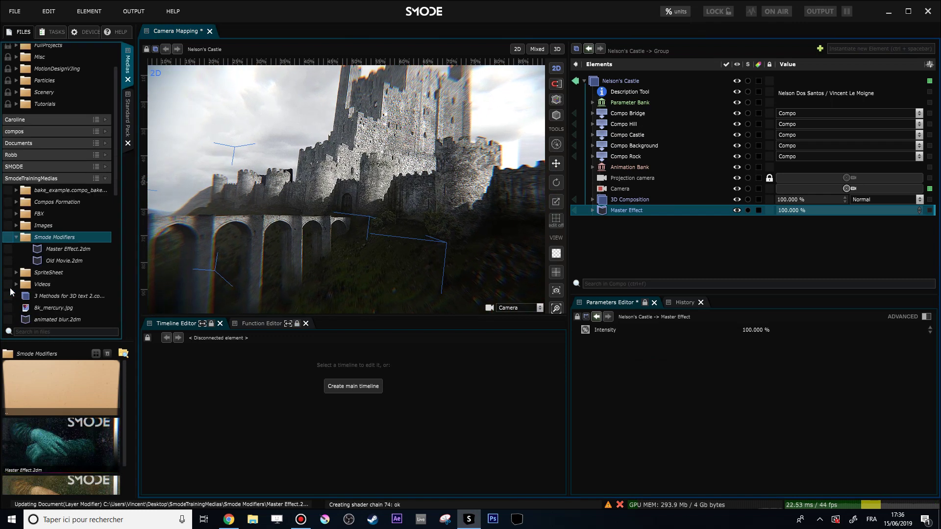
{"action": "left_click", "coordinate": [53, 249]}
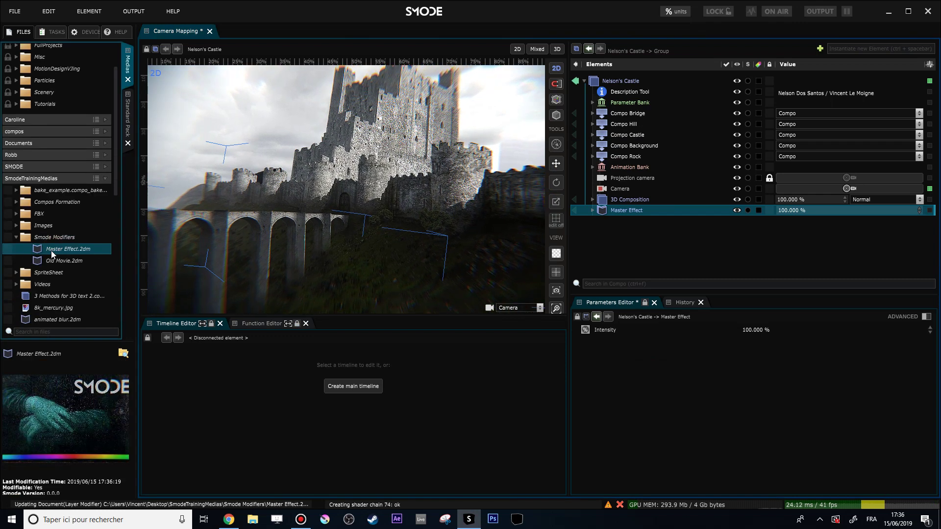
Delete the Master Effect group from the Nelson's Castle composition.
{"action": "left_click", "coordinate": [608, 210]}
{"action": "key", "text": "Delete"}
{"action": "key", "text": "Escape"}
{"action": "key", "text": "Delete"}
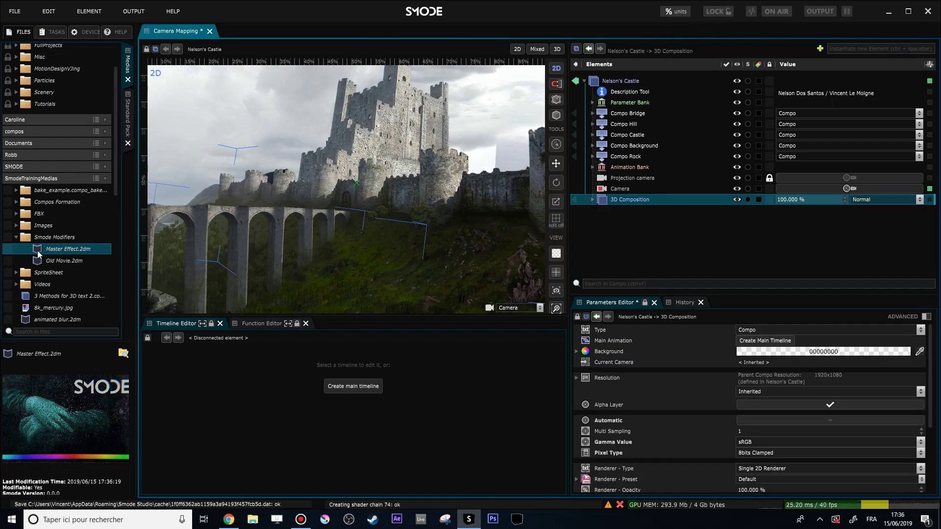
Try Master Effect.2dm in Nelson's Castle as an import with its nested modifiers accessible, and delete the imported group.
{"action": "left_click_drag", "start_coordinate": [37, 251], "coordinate": [687, 243]}
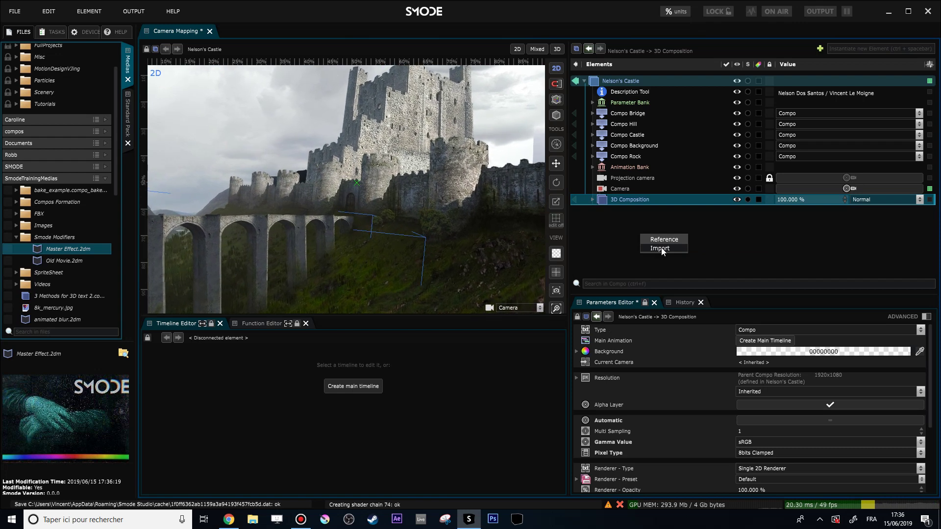
{"action": "left_click", "coordinate": [660, 249]}
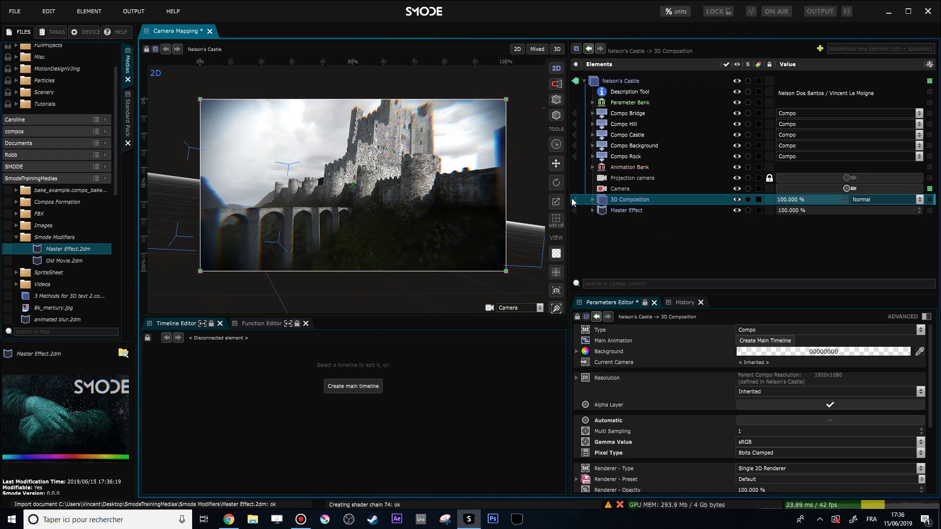
{"action": "left_click", "coordinate": [592, 210]}
{"action": "left_click", "coordinate": [625, 243]}
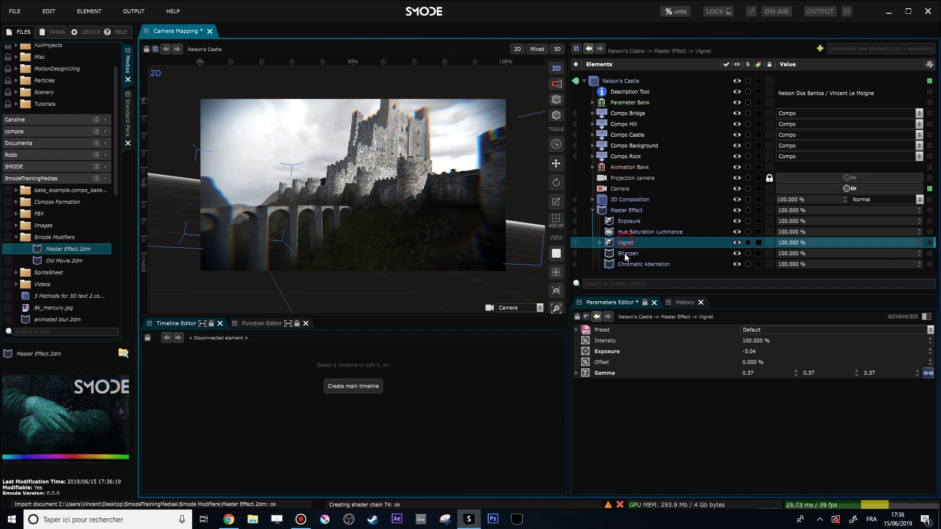
{"action": "left_click", "coordinate": [624, 254]}
{"action": "left_click", "coordinate": [622, 211]}
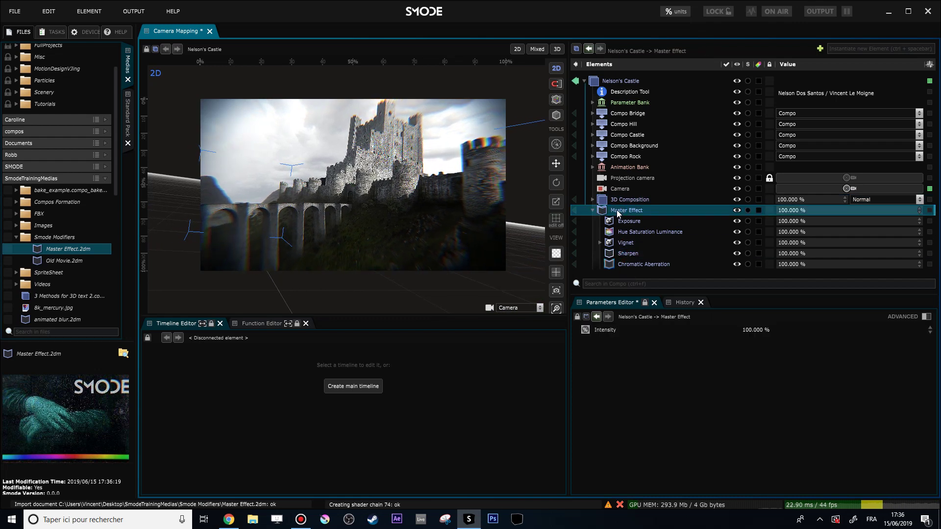
{"action": "key", "text": "Delete"}
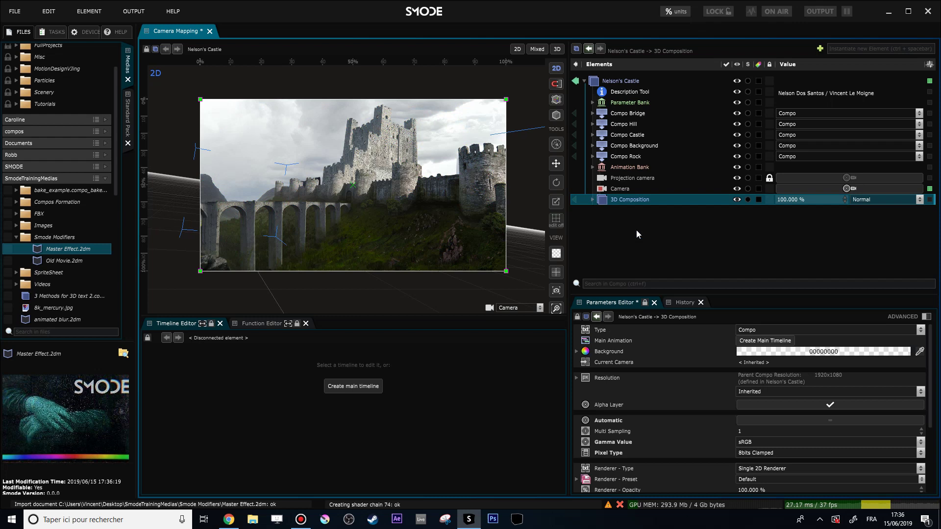
Add Master Effect.2dm to Nelson's Castle as a reference, below the 3D Composition.
{"action": "left_click_drag", "start_coordinate": [51, 249], "coordinate": [650, 241]}
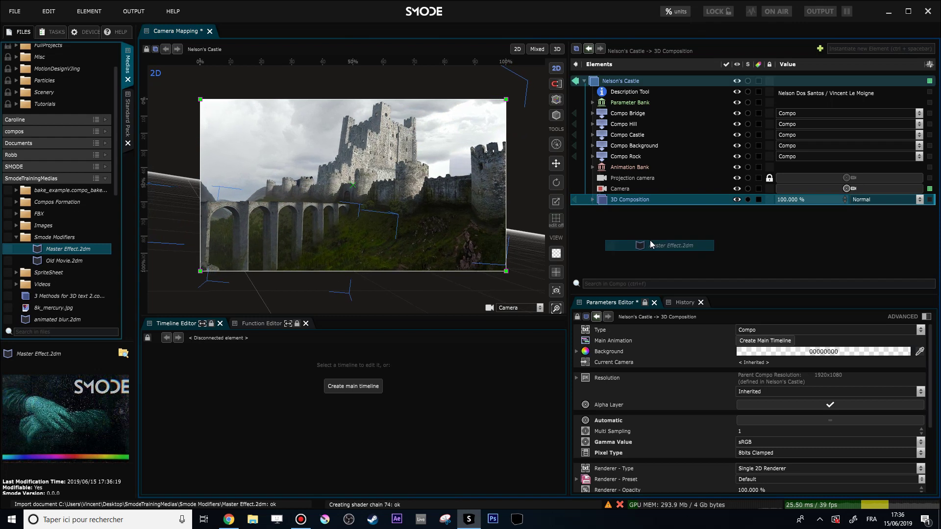
{"action": "left_click", "coordinate": [637, 246]}
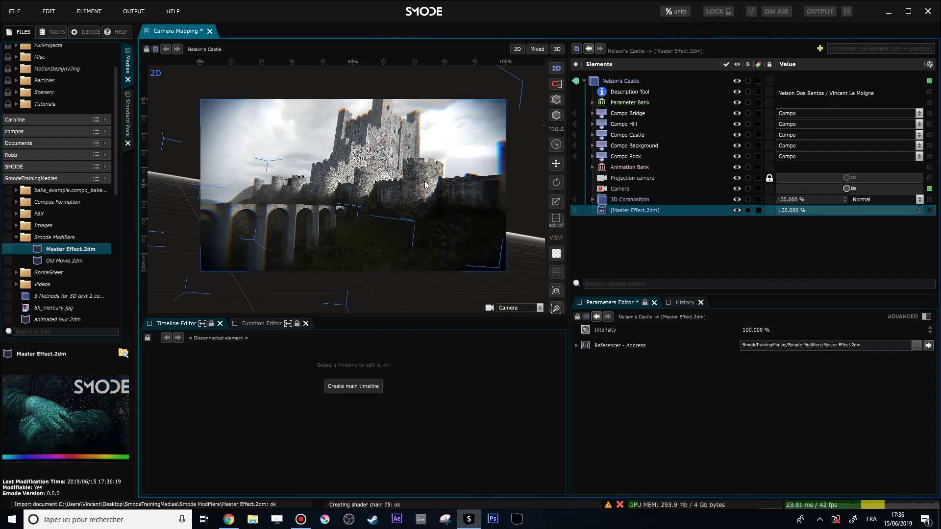
{"action": "left_click", "coordinate": [614, 211]}
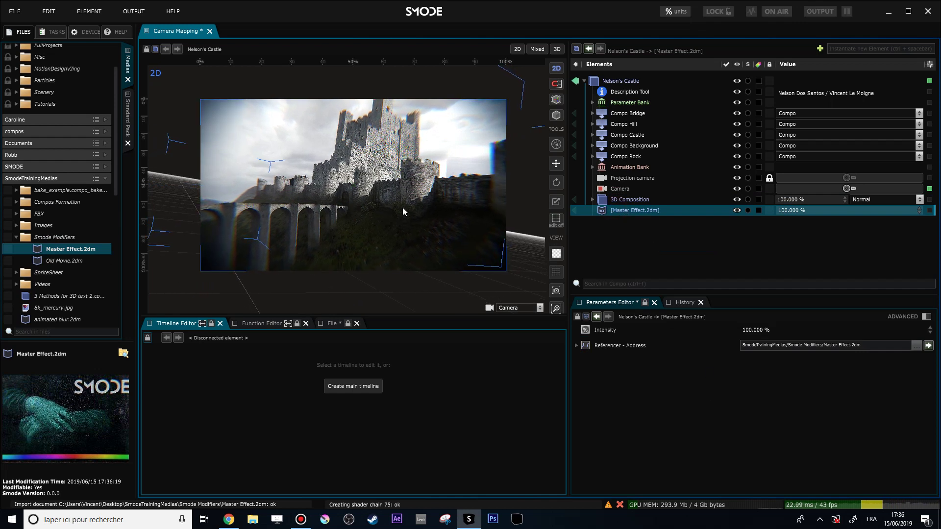
{"action": "scroll", "coordinate": [295, 214], "scroll_direction": "up", "scroll_amount": 2}
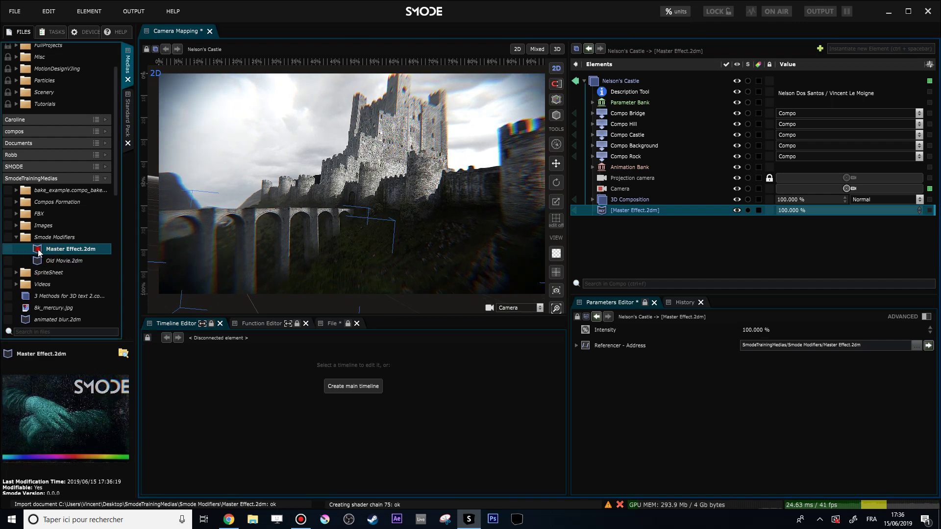
Set the Hue Saturation Luminance hue to 335.7 deg in the Master Effect.2dm document, and save and close it.
{"action": "double_click", "coordinate": [43, 250]}
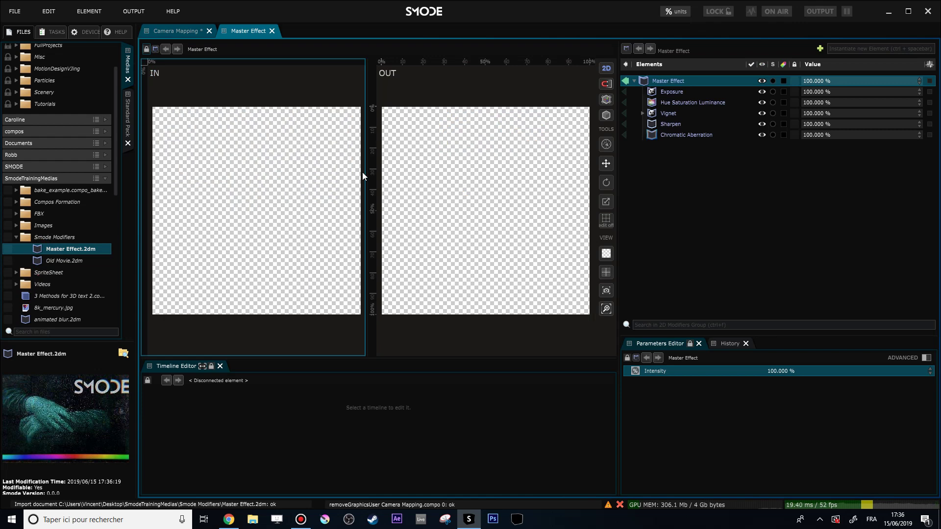
{"action": "left_click", "coordinate": [679, 104]}
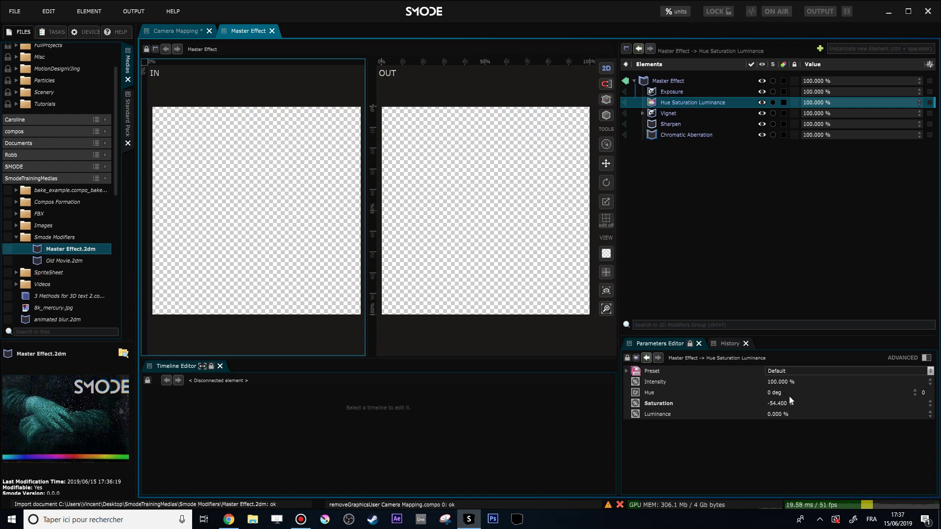
{"action": "left_click_drag", "start_coordinate": [780, 393], "coordinate": [833, 393]}
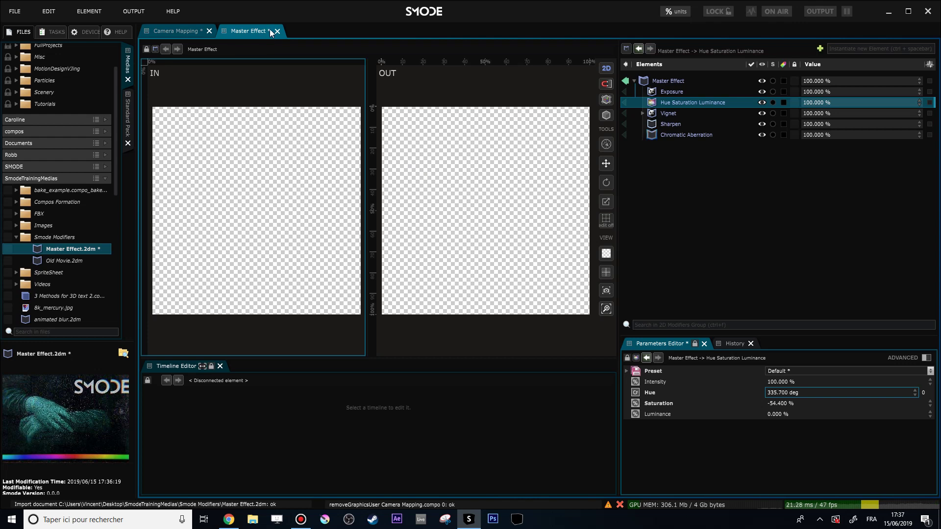
{"action": "key", "text": "ctrl+s"}
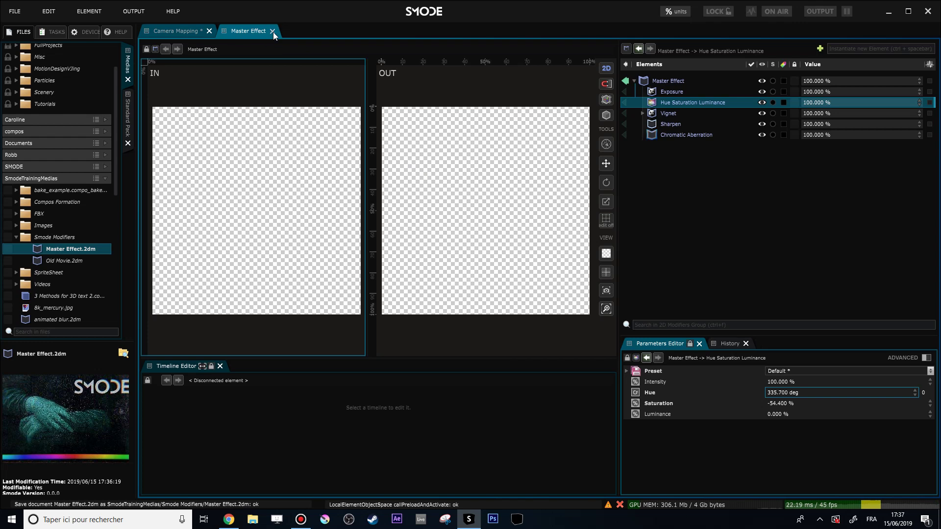
{"action": "left_click", "coordinate": [273, 31]}
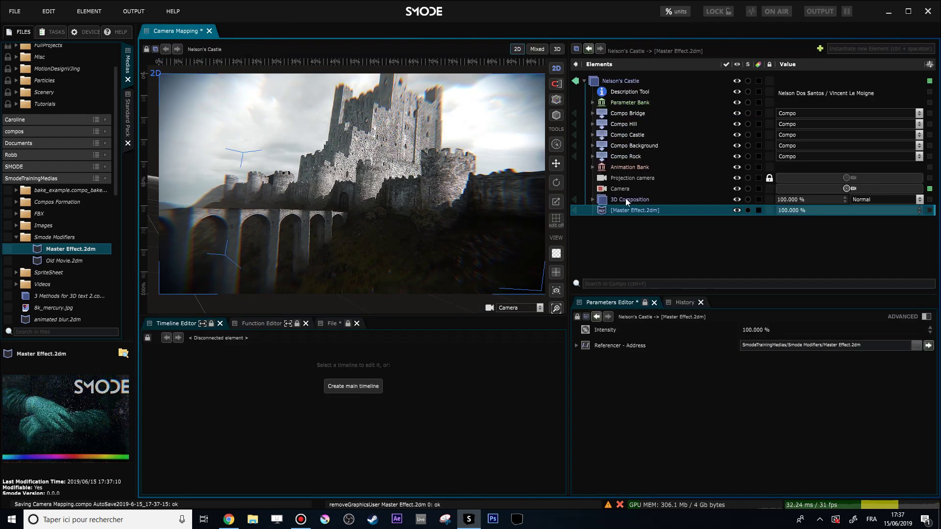
Set the Hue Saturation Luminance hue to 280.2 deg and saturation to 22.2 % in the Master Effect.2dm document, and save and close it.
{"action": "left_click", "coordinate": [626, 210]}
{"action": "right_click", "coordinate": [626, 210]}
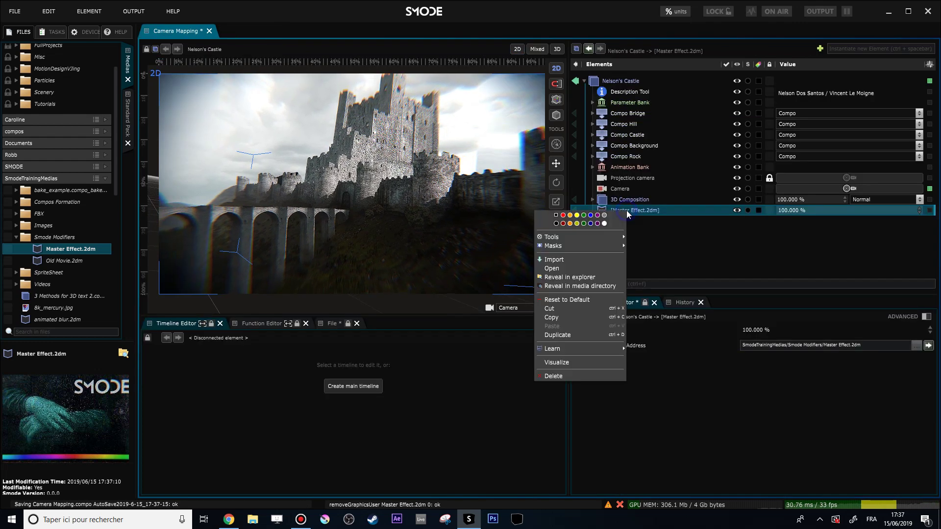
{"action": "double_click", "coordinate": [37, 250]}
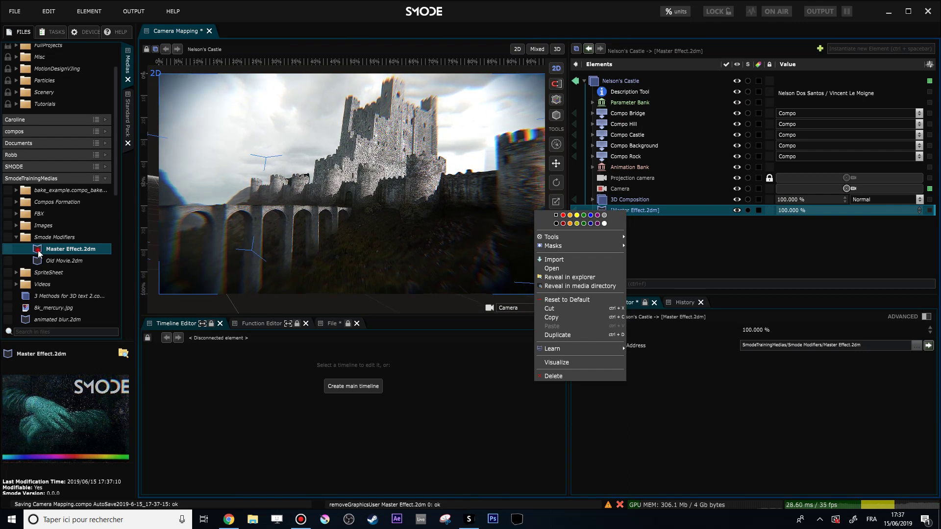
{"action": "left_click", "coordinate": [672, 102]}
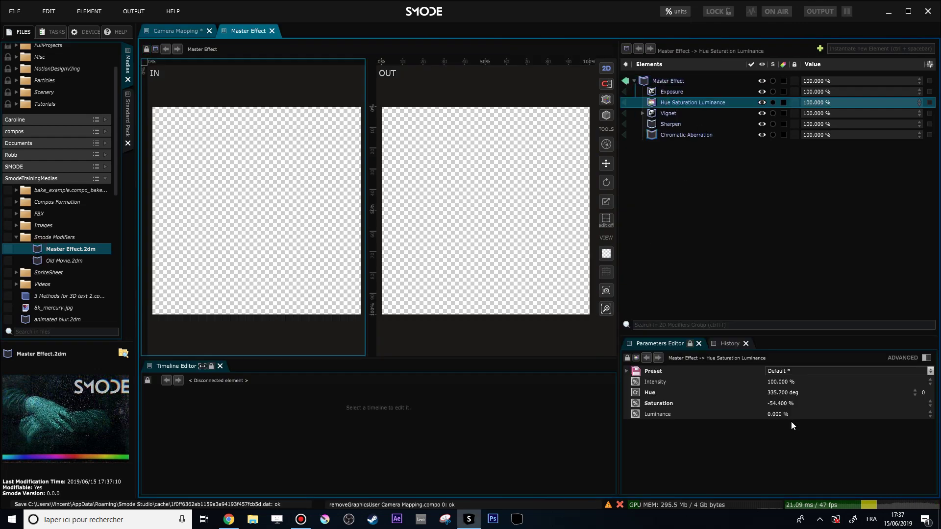
{"action": "left_click_drag", "start_coordinate": [795, 401], "coordinate": [814, 401]}
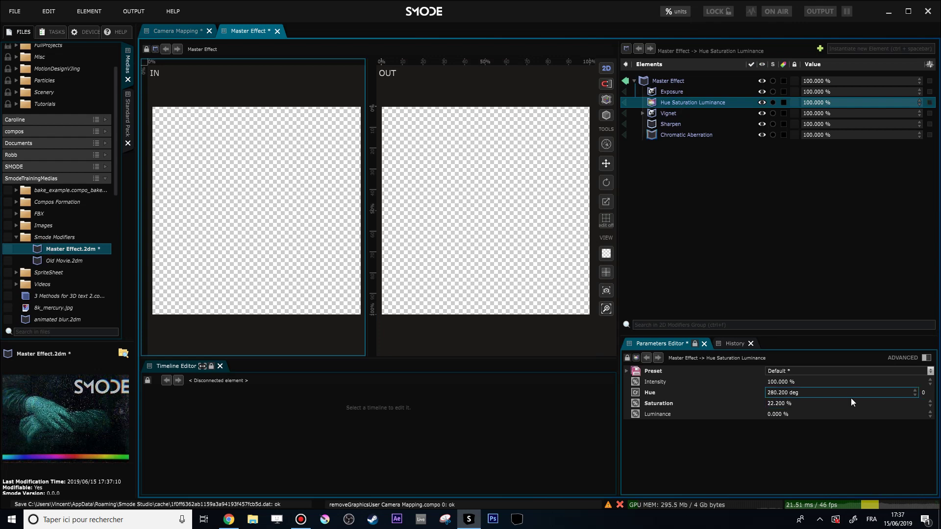
{"action": "left_click", "coordinate": [272, 32]}
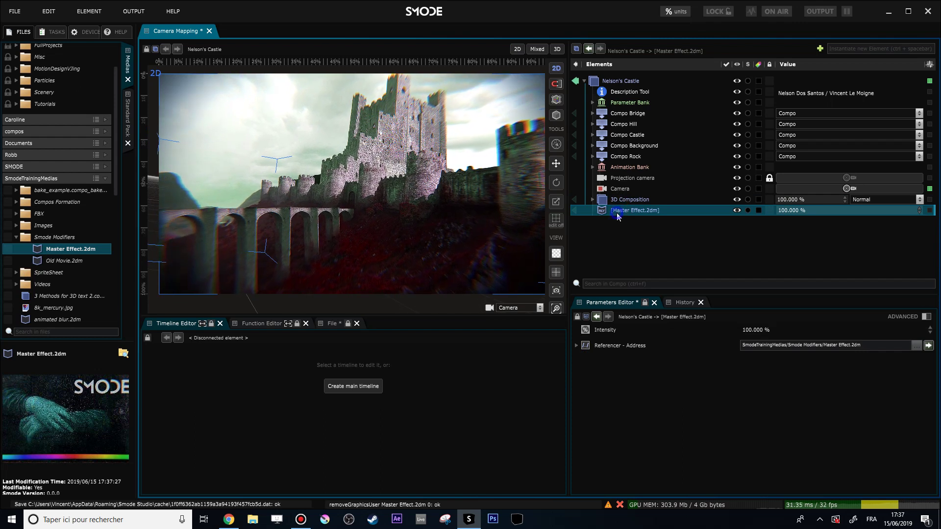
Import the referenced Master Effect.2dm into Nelson's Castle as an embedded group and expand its nested modifiers.
{"action": "right_click", "coordinate": [617, 213]}
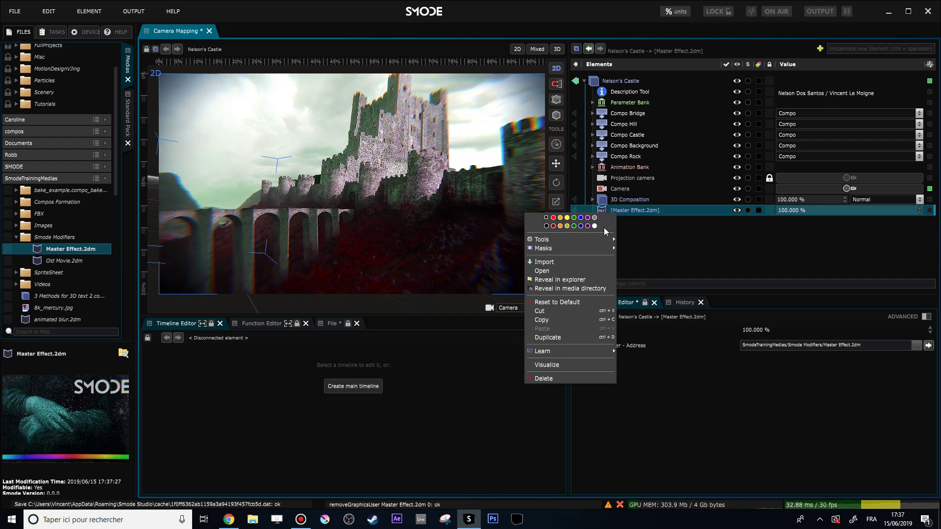
{"action": "right_click", "coordinate": [636, 207]}
{"action": "left_click", "coordinate": [584, 257]}
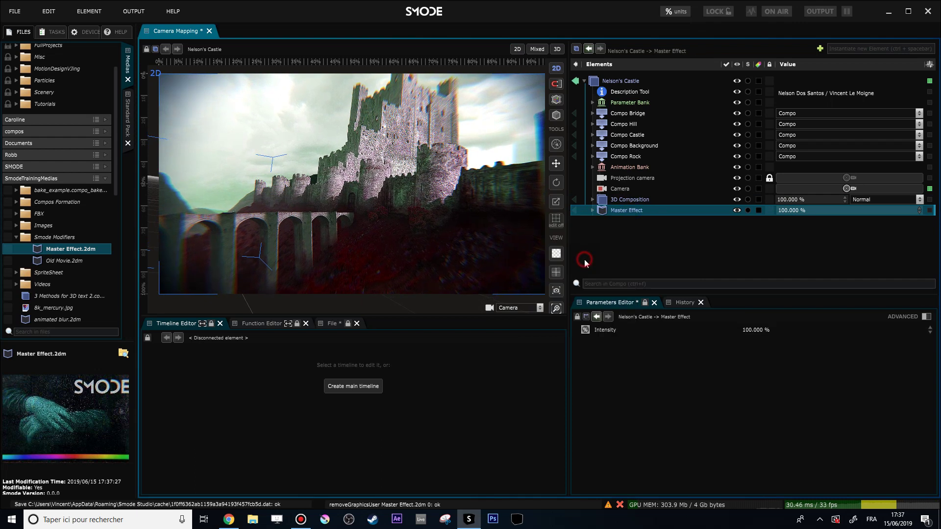
{"action": "left_click", "coordinate": [593, 213]}
Reset the Master Effect's Hue Saturation Luminance modifier to default and set its saturation to -62.4 %.
{"action": "left_click", "coordinate": [623, 231]}
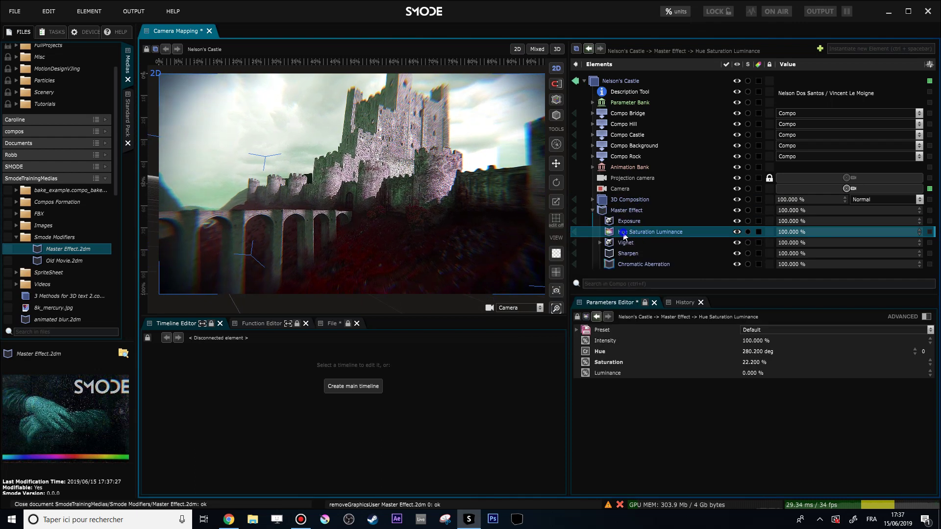
{"action": "right_click", "coordinate": [623, 235]}
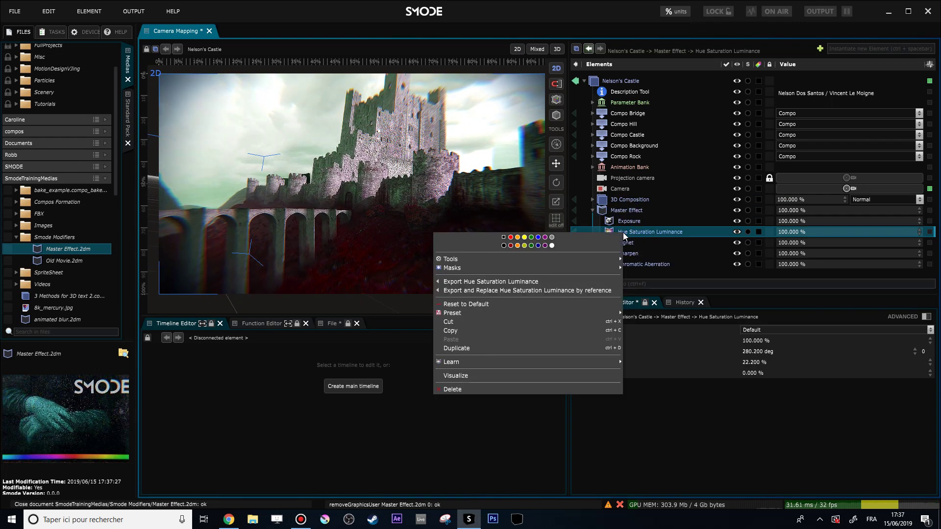
{"action": "left_click", "coordinate": [488, 305]}
{"action": "left_click_drag", "start_coordinate": [755, 363], "coordinate": [755, 393]}
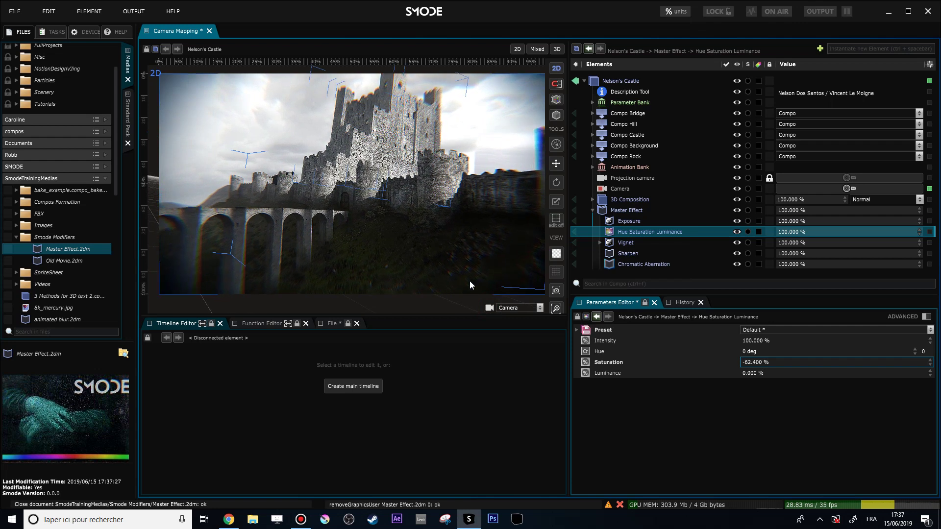
Expose the intensity of the Master Effect's Exposure modifier as a percentage parameter.
{"action": "scroll", "coordinate": [371, 243], "scroll_direction": "down", "scroll_amount": 2}
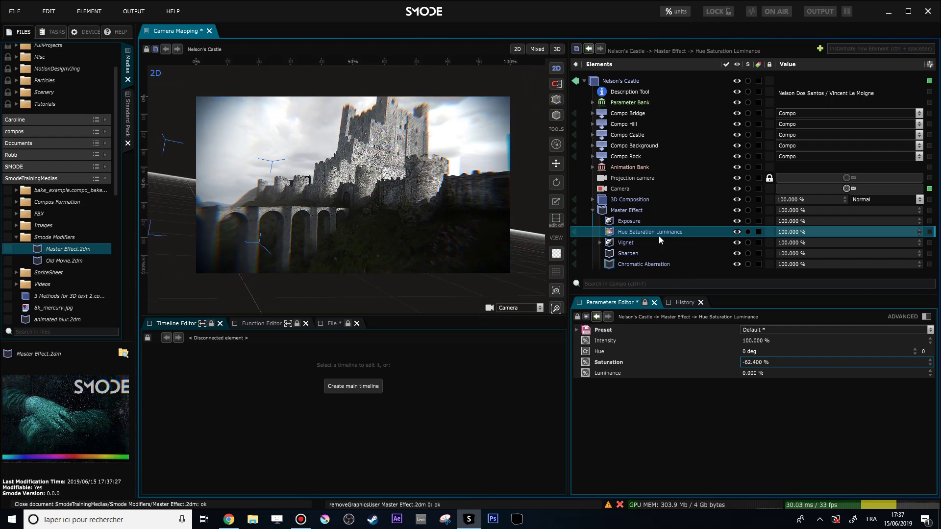
{"action": "left_click", "coordinate": [627, 211]}
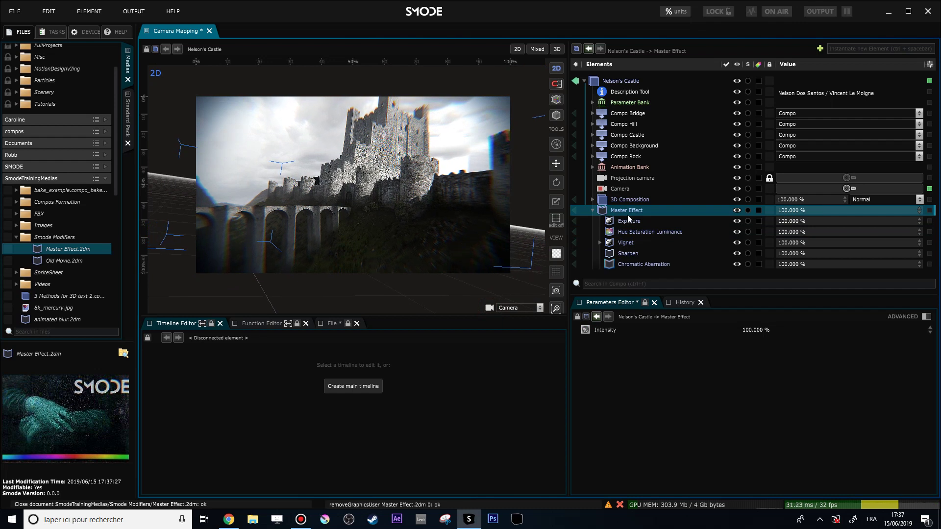
{"action": "left_click", "coordinate": [627, 245]}
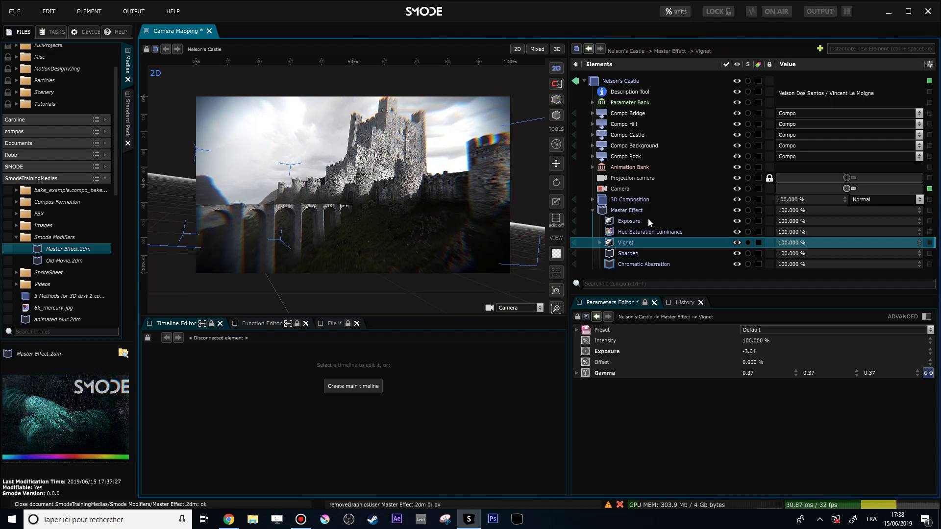
{"action": "left_click", "coordinate": [633, 233]}
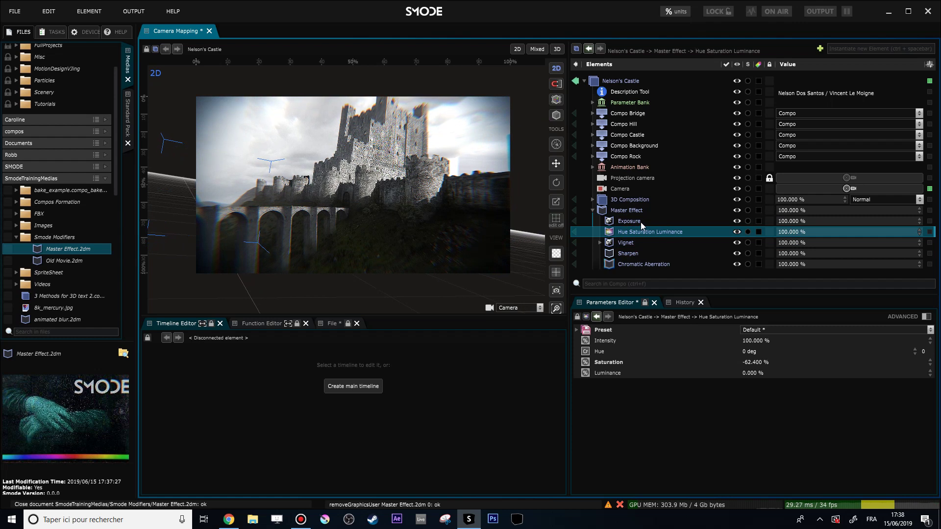
{"action": "left_click", "coordinate": [633, 223]}
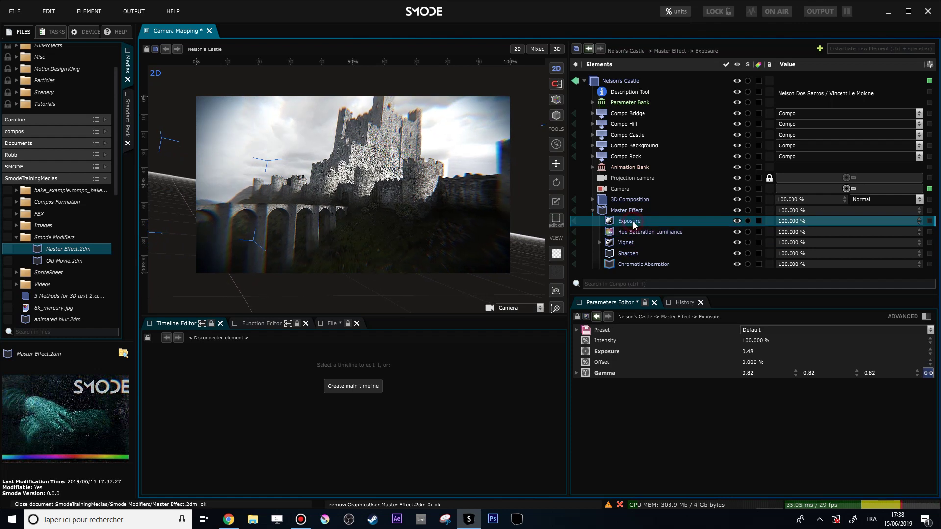
{"action": "right_click", "coordinate": [809, 222]}
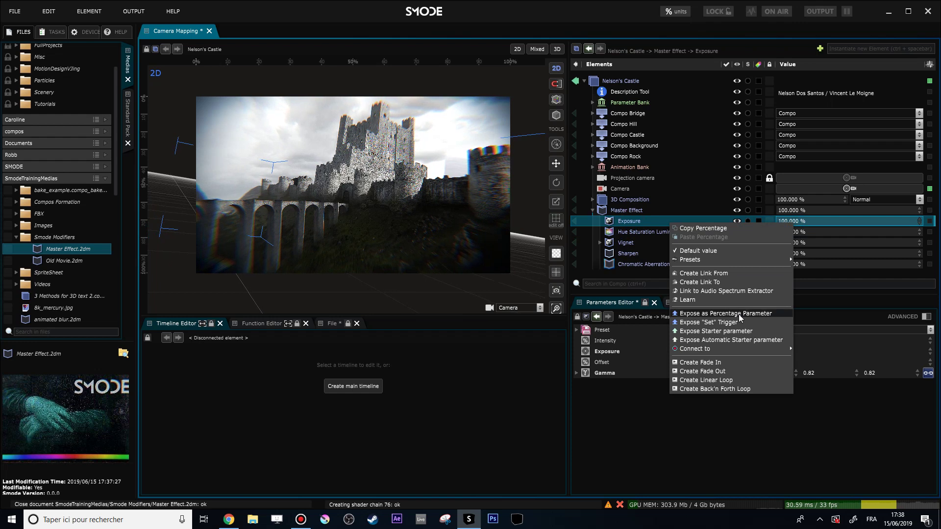
{"action": "left_click", "coordinate": [740, 314]}
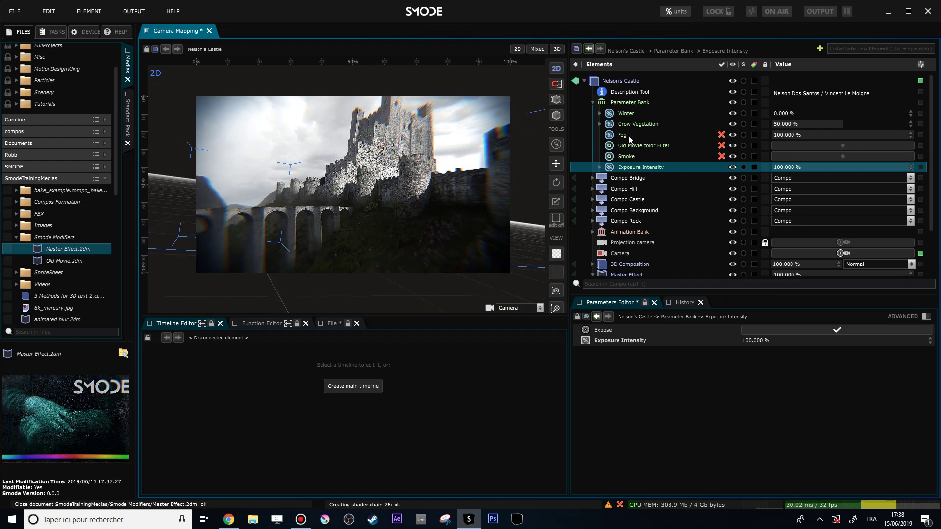
Add a Parameter Bank tool inside the Master Effect group.
{"action": "scroll", "coordinate": [630, 139], "scroll_direction": "down", "scroll_amount": 3}
{"action": "left_click_drag", "start_coordinate": [660, 295], "coordinate": [657, 339]}
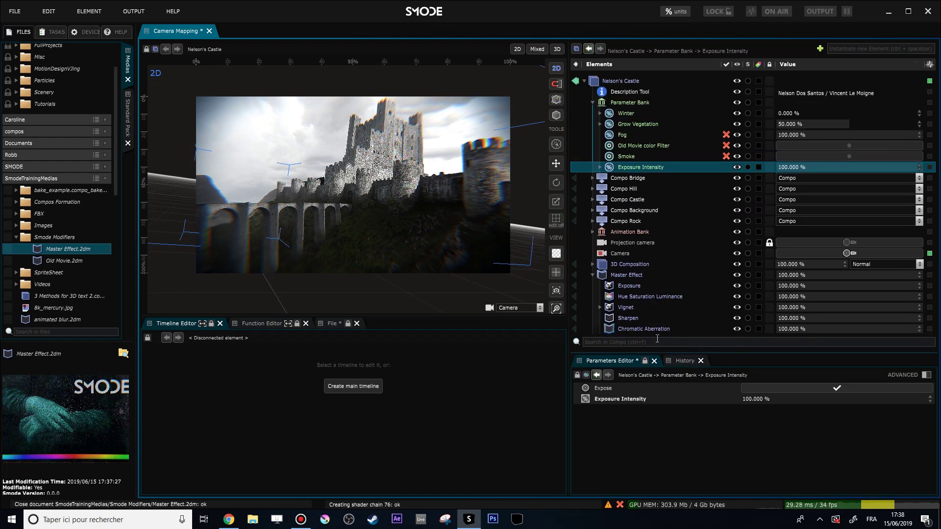
{"action": "left_click", "coordinate": [608, 279]}
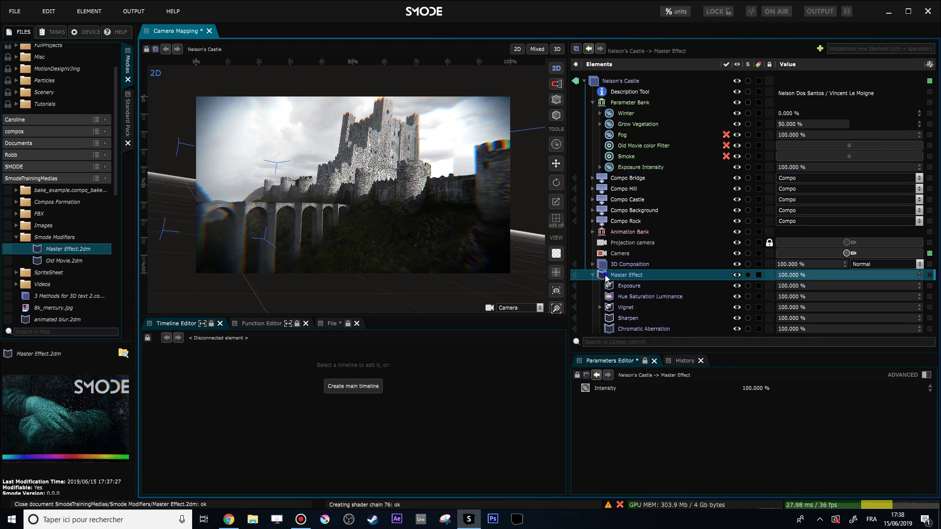
{"action": "right_click", "coordinate": [606, 278]}
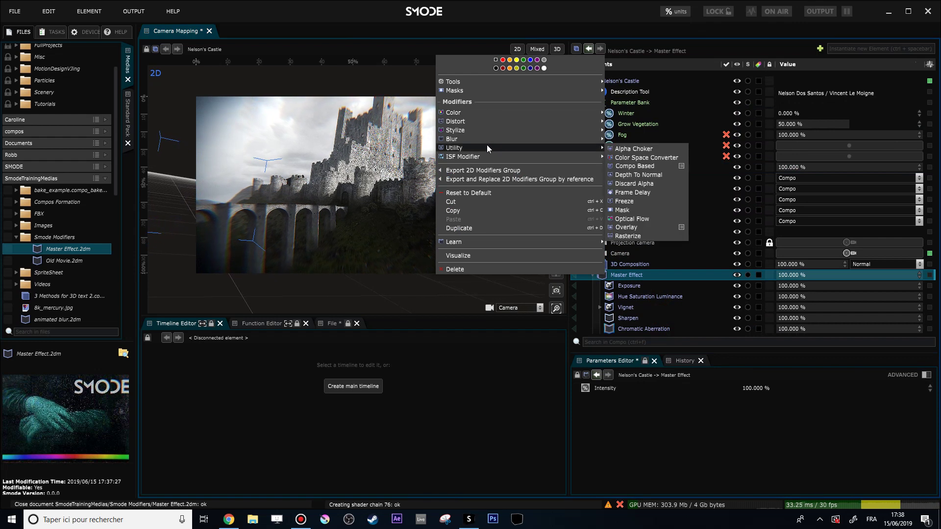
{"action": "mouse_move", "coordinate": [584, 81]}
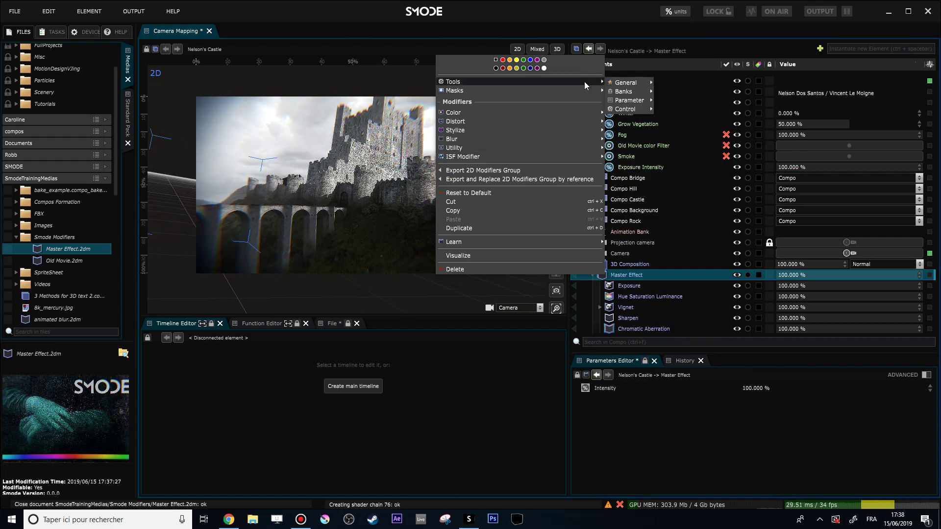
{"action": "mouse_move", "coordinate": [626, 94]}
{"action": "left_click", "coordinate": [672, 102]}
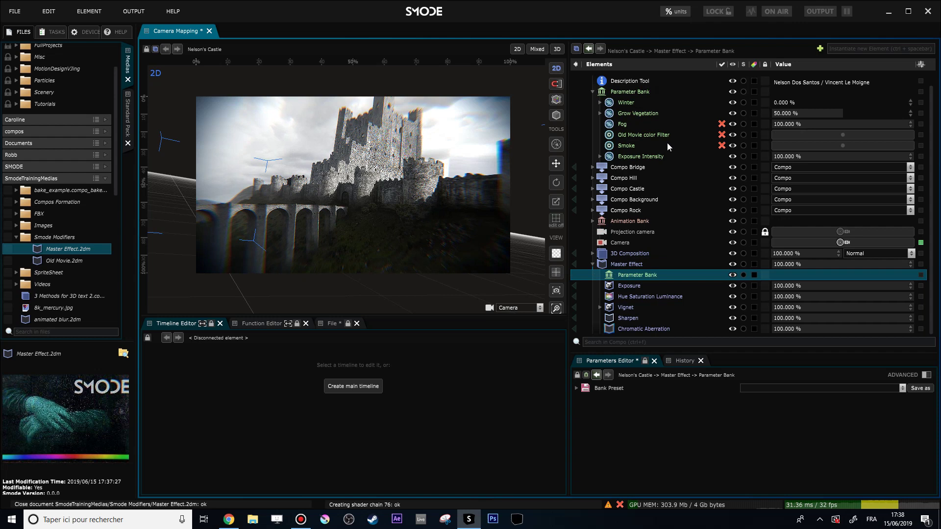
Move the Exposure Intensity parameter into the Master Effect's Parameter Bank and collapse the composition's own bank.
{"action": "left_click_drag", "start_coordinate": [611, 157], "coordinate": [637, 275]}
{"action": "left_click", "coordinate": [590, 103]}
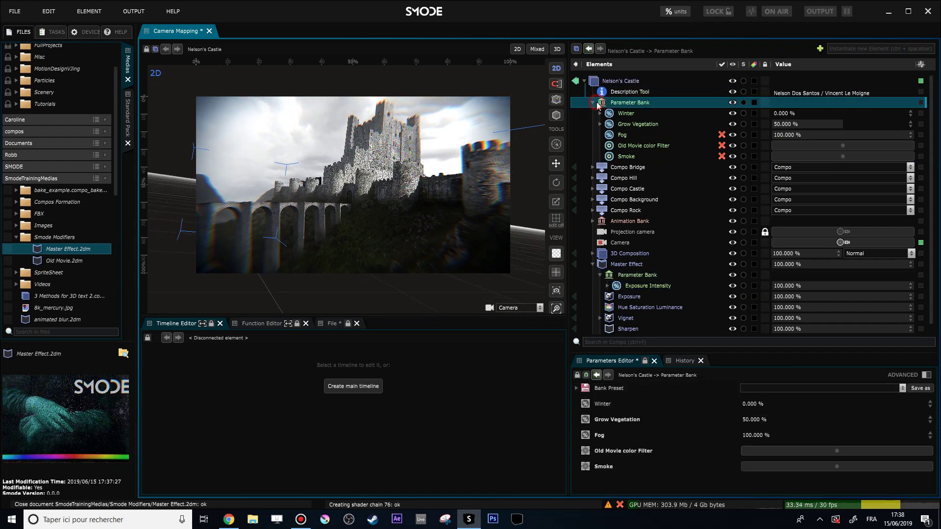
{"action": "left_click", "coordinate": [590, 102]}
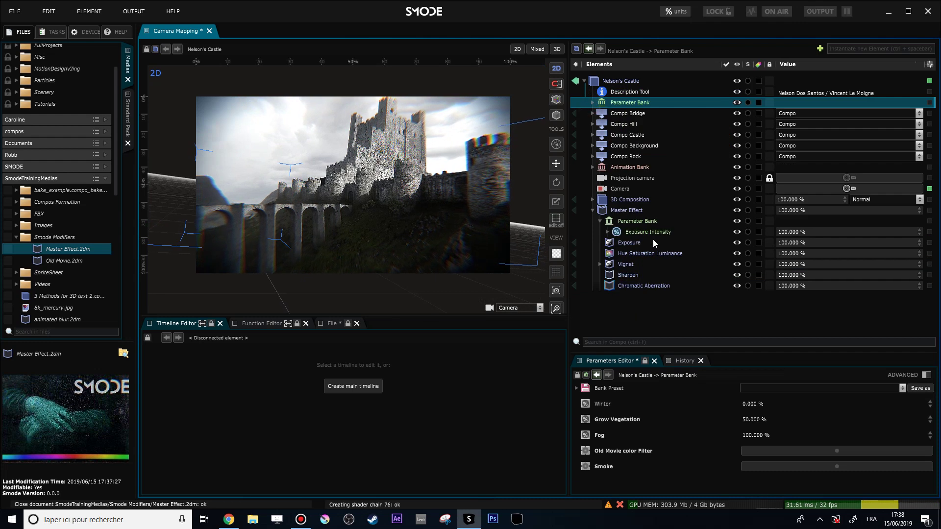
Try out the Exposure Intensity parameter in the Master Effect's bank and undo the change.
{"action": "mouse_move", "coordinate": [788, 233]}
{"action": "left_mouse_down"}
{"action": "mouse_move", "coordinate": [788, 282]}
{"action": "mouse_move", "coordinate": [789, 233]}
{"action": "left_mouse_up"}
{"action": "scroll", "coordinate": [273, 240], "scroll_direction": "up", "scroll_amount": 3}
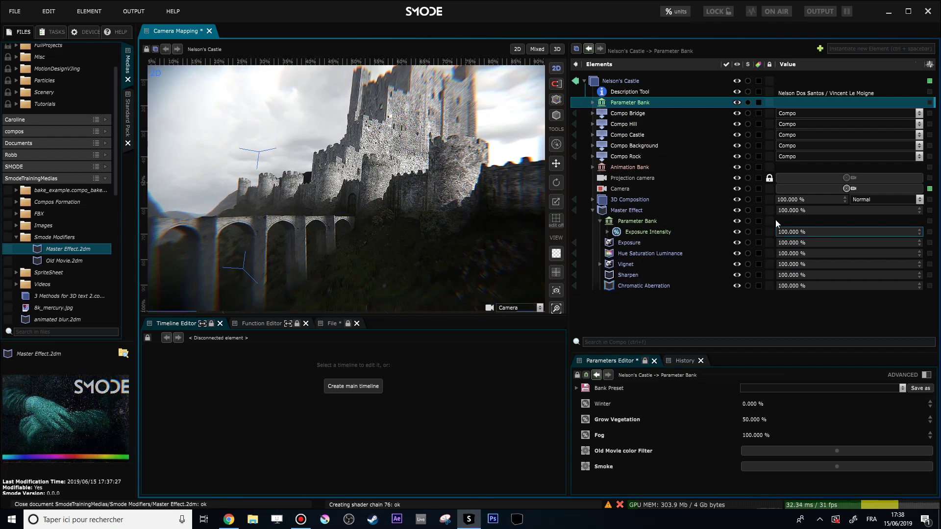
{"action": "left_click_drag", "start_coordinate": [788, 232], "coordinate": [787, 281]}
{"action": "key", "text": "ctrl+z"}
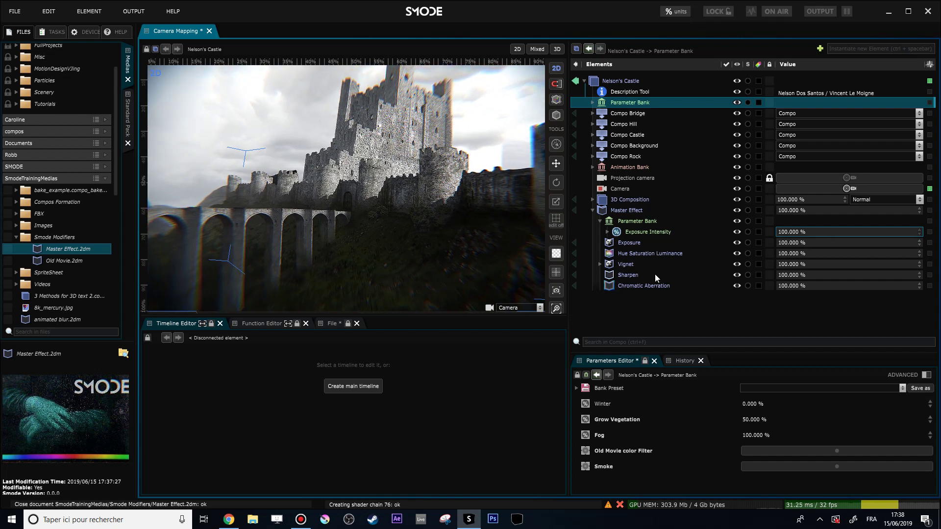
Examine the bridge at the frame's edge with the Vignet and Chromatic Aberration modifiers each turned off and back on.
{"action": "left_click", "coordinate": [625, 265]}
{"action": "scroll", "coordinate": [376, 232], "scroll_direction": "down", "scroll_amount": 2}
{"action": "left_click_drag", "start_coordinate": [395, 219], "coordinate": [463, 202]}
{"action": "scroll", "coordinate": [299, 241], "scroll_direction": "up", "scroll_amount": 5}
{"action": "left_click_drag", "start_coordinate": [335, 236], "coordinate": [406, 221]}
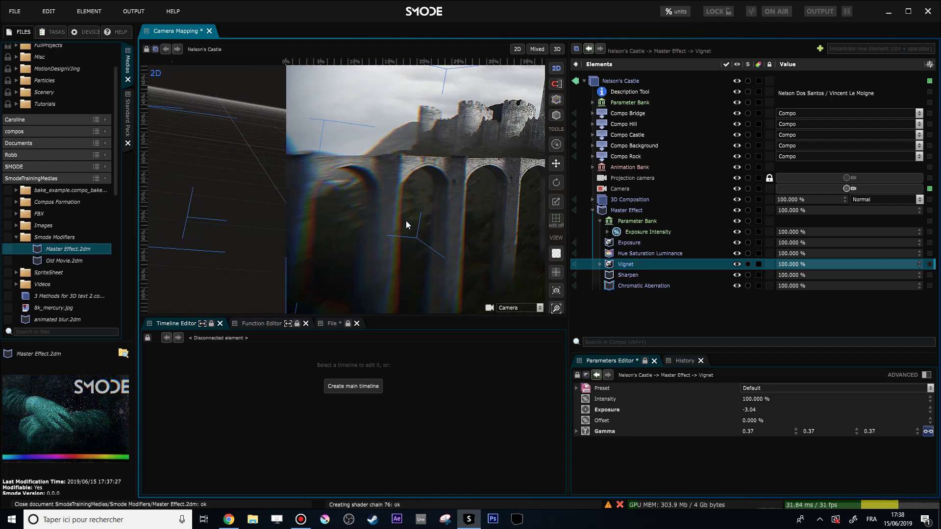
{"action": "middle_click", "coordinate": [630, 268]}
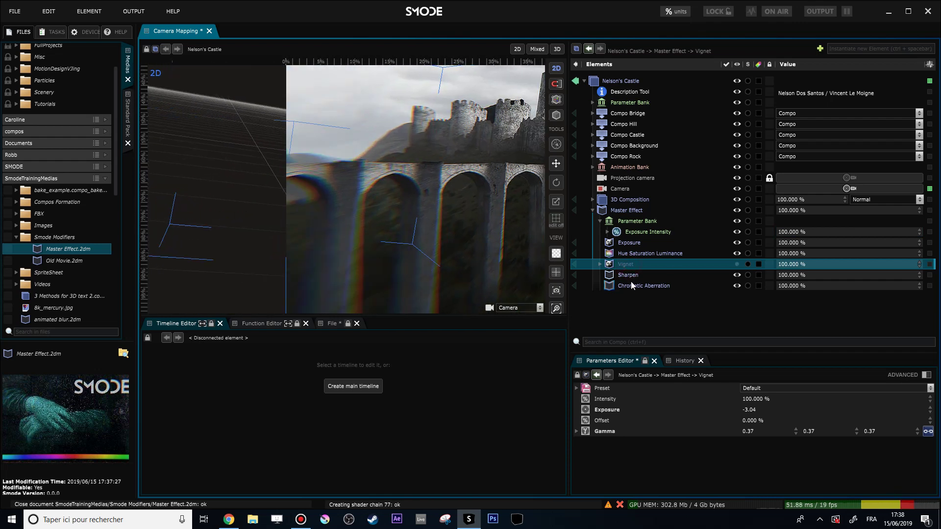
{"action": "left_click", "coordinate": [634, 287]}
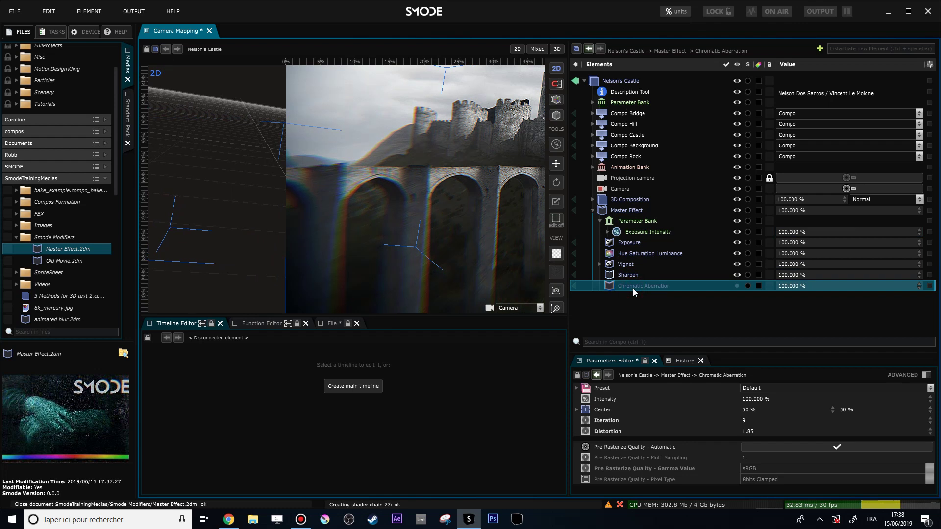
{"action": "middle_click", "coordinate": [633, 287]}
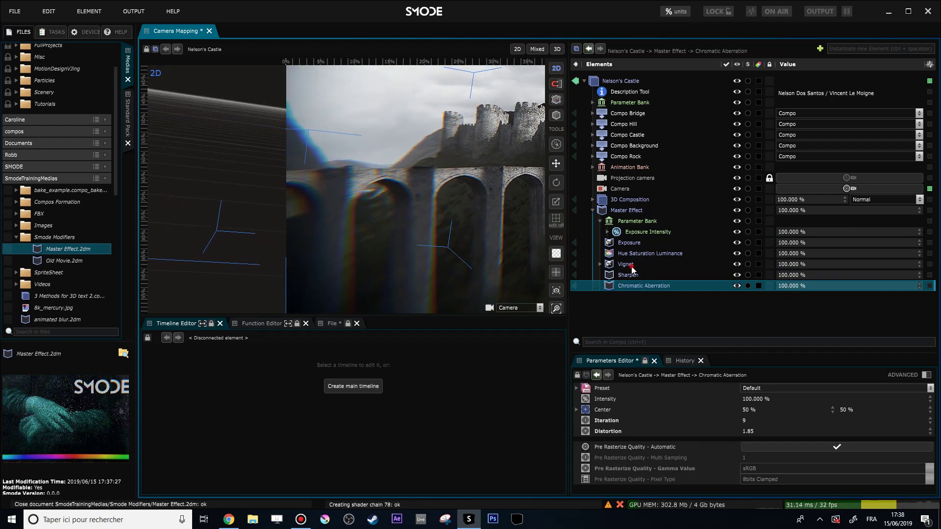
Expose the Vignet modifier's intensity as a percentage parameter in the Master Effect's Parameter Bank and rename it "Chroma and Vignet".
{"action": "left_click", "coordinate": [632, 266]}
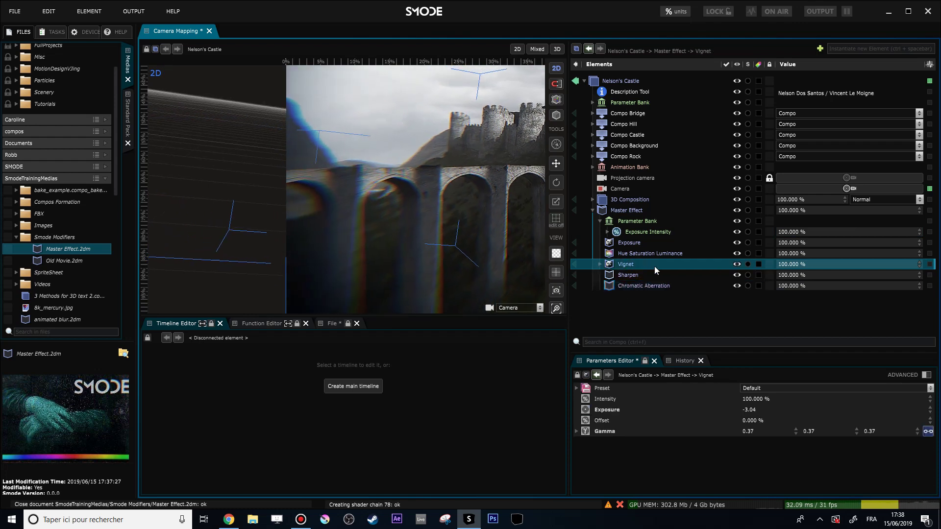
{"action": "right_click", "coordinate": [788, 264]}
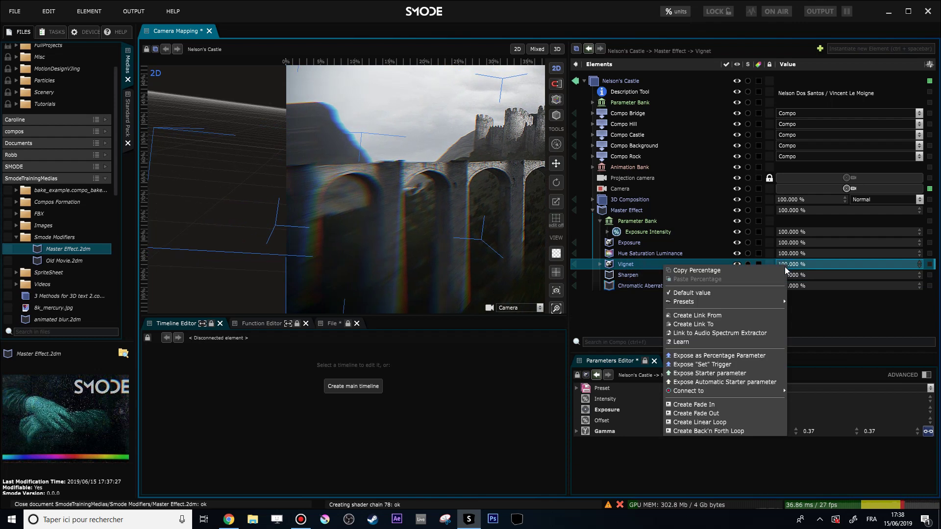
{"action": "left_click", "coordinate": [734, 358]}
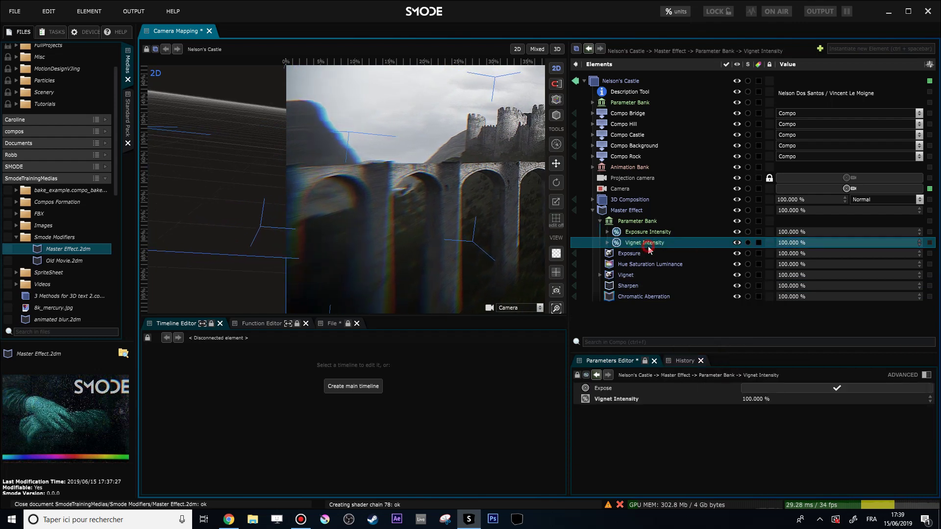
{"action": "type", "text": "C"}
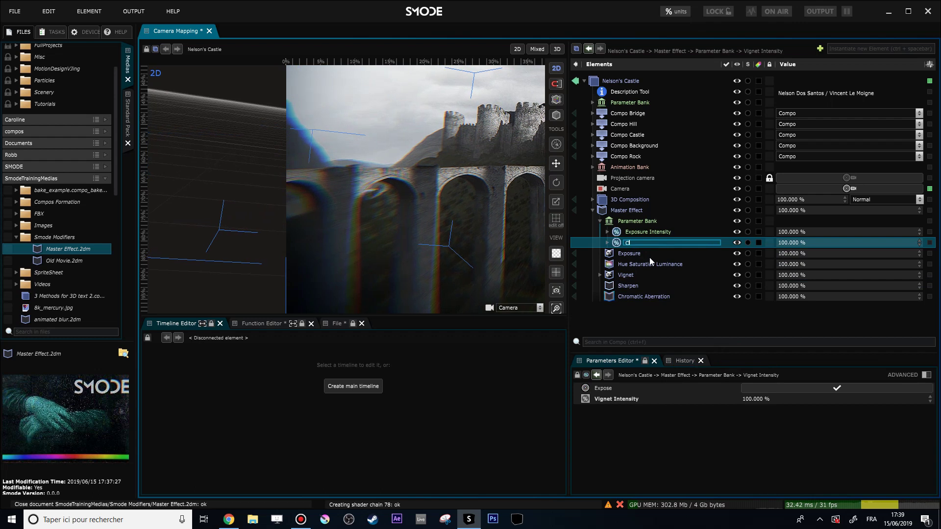
{"action": "type", "text": "hroma"}
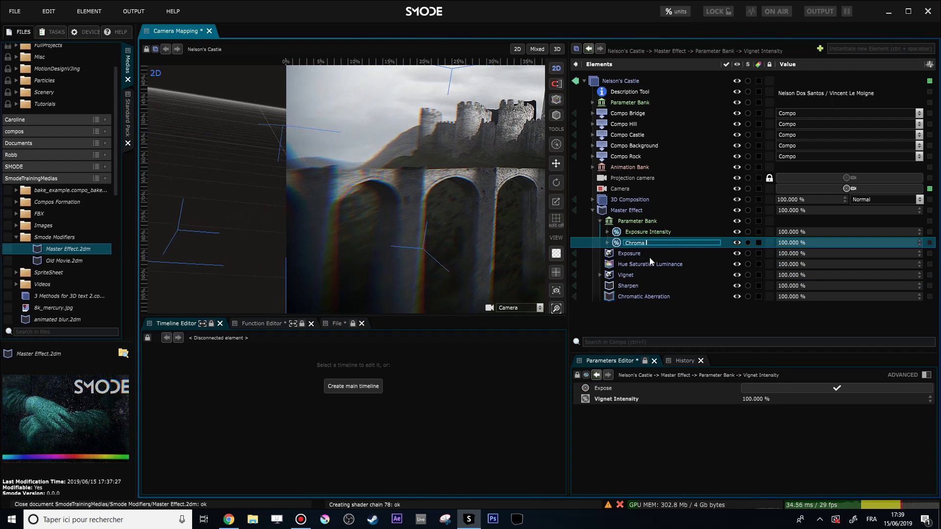
{"action": "type", "text": " and Vignet"}
{"action": "key", "text": "Return"}
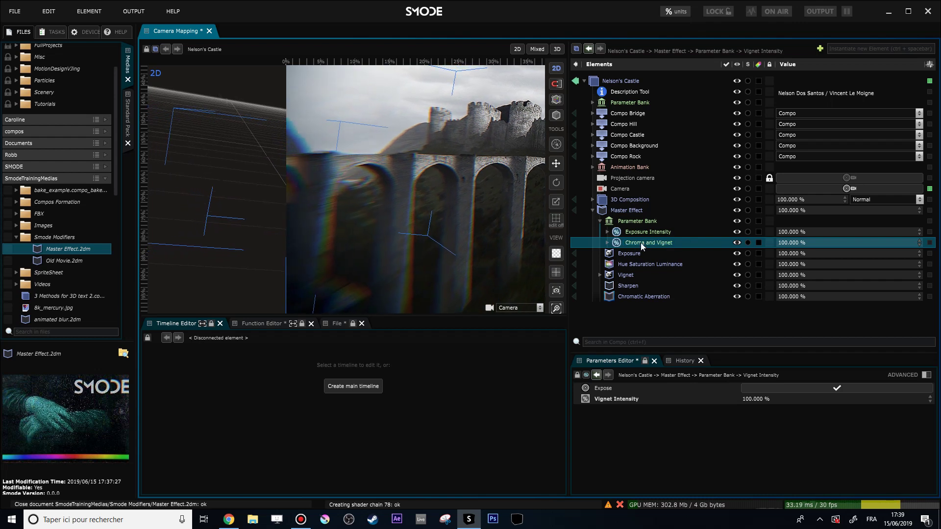
Link the Chromatic Aberration modifier's Distortion to the Chroma and Vignet parameter through its function in the Function Editor.
{"action": "left_click", "coordinate": [255, 322]}
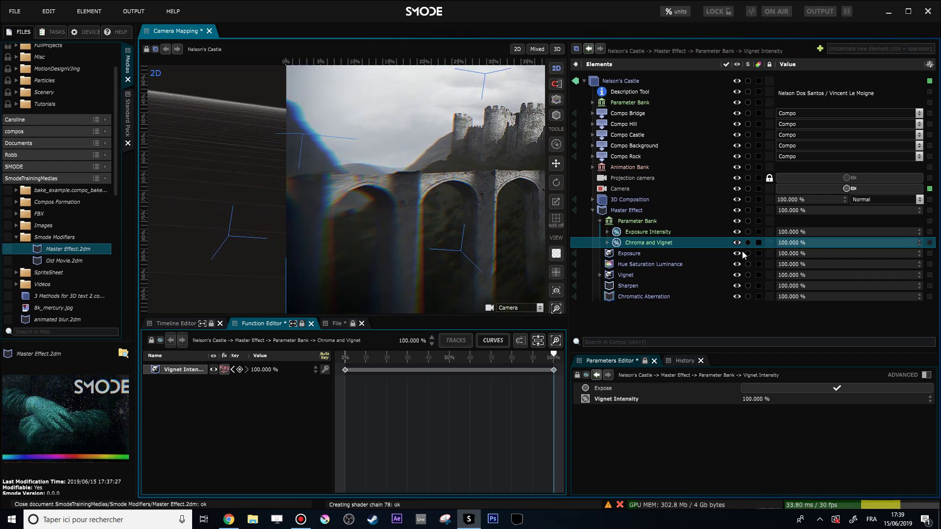
{"action": "mouse_move", "coordinate": [787, 246]}
{"action": "left_mouse_down"}
{"action": "mouse_move", "coordinate": [786, 294]}
{"action": "mouse_move", "coordinate": [787, 246]}
{"action": "left_mouse_up"}
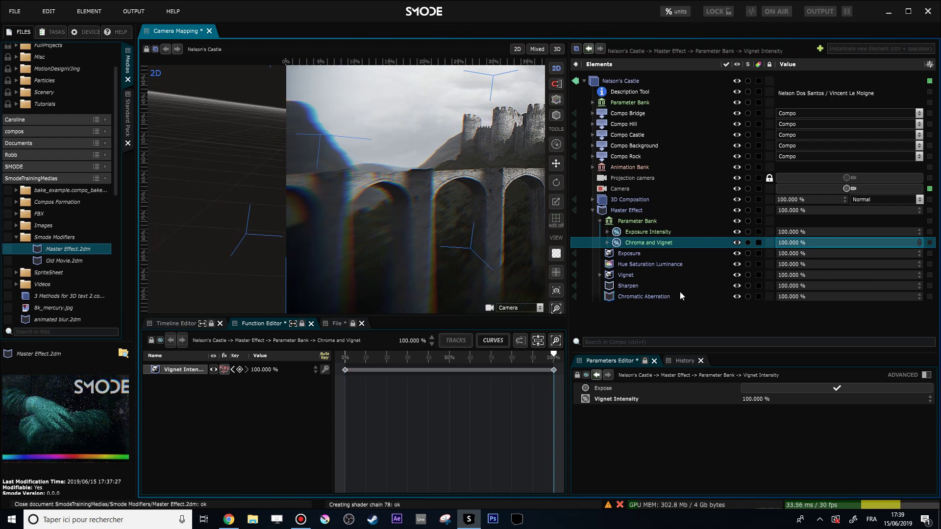
{"action": "left_click", "coordinate": [627, 296]}
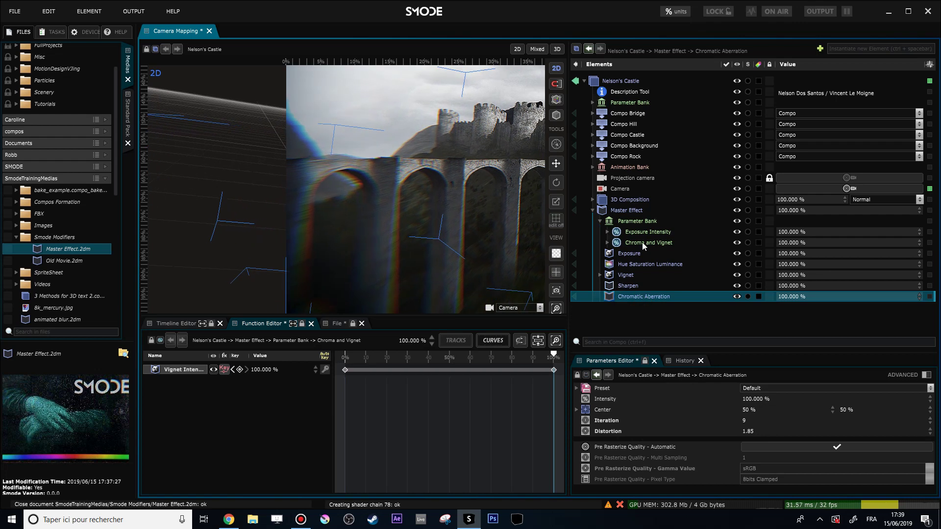
{"action": "right_click", "coordinate": [750, 434]}
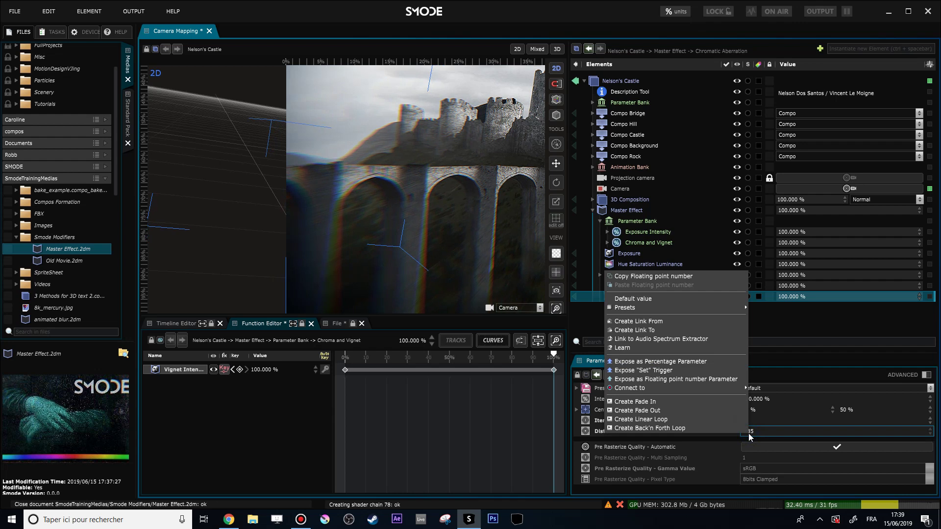
{"action": "mouse_move", "coordinate": [693, 388]}
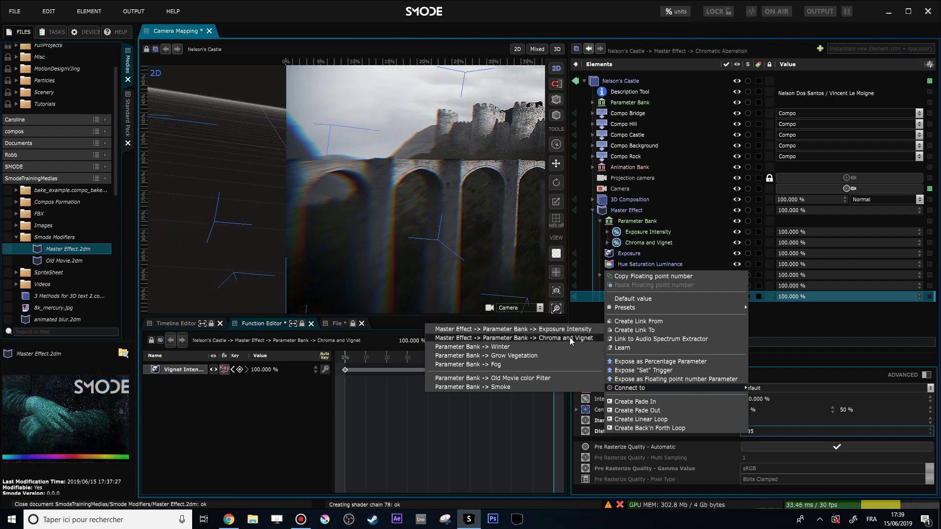
{"action": "left_click", "coordinate": [588, 431]}
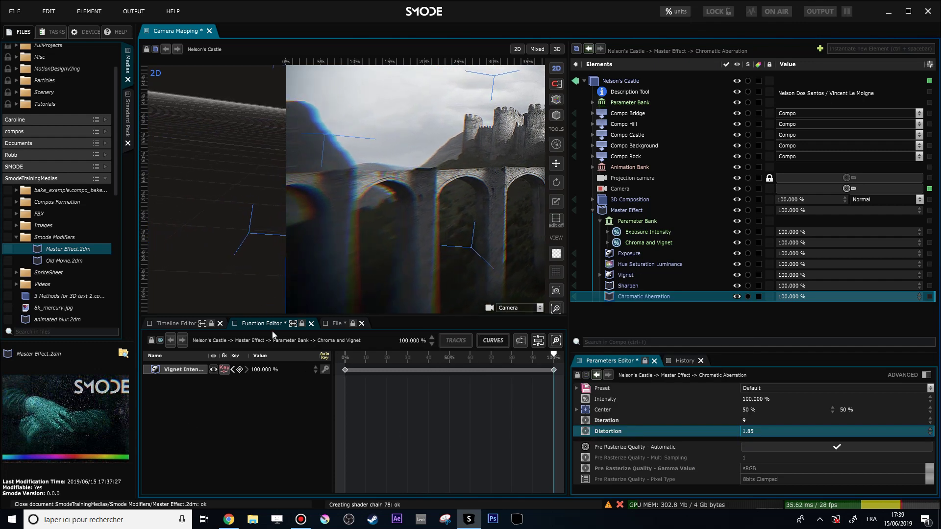
{"action": "left_click_drag", "start_coordinate": [615, 432], "coordinate": [438, 419]}
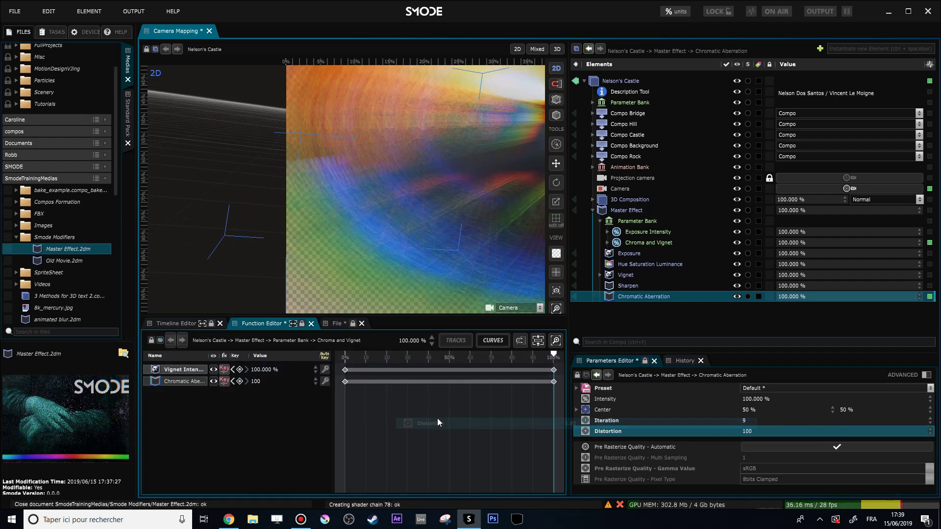
Set the Chromatic Aberration Distortion to 0 at 0% and to 3 at 100% of the Chroma and Vignet parameter.
{"action": "left_click", "coordinate": [608, 243]}
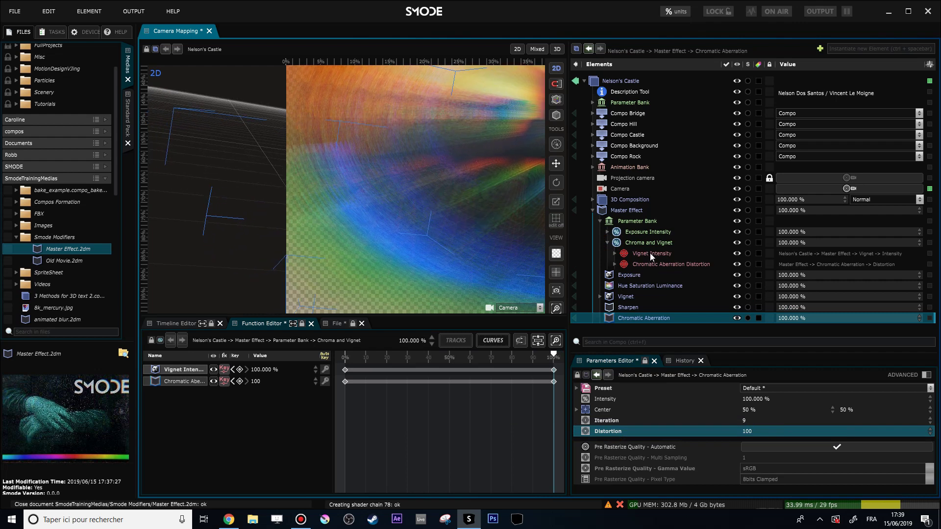
{"action": "left_click", "coordinate": [607, 243]}
{"action": "left_click_drag", "start_coordinate": [847, 243], "coordinate": [780, 243]}
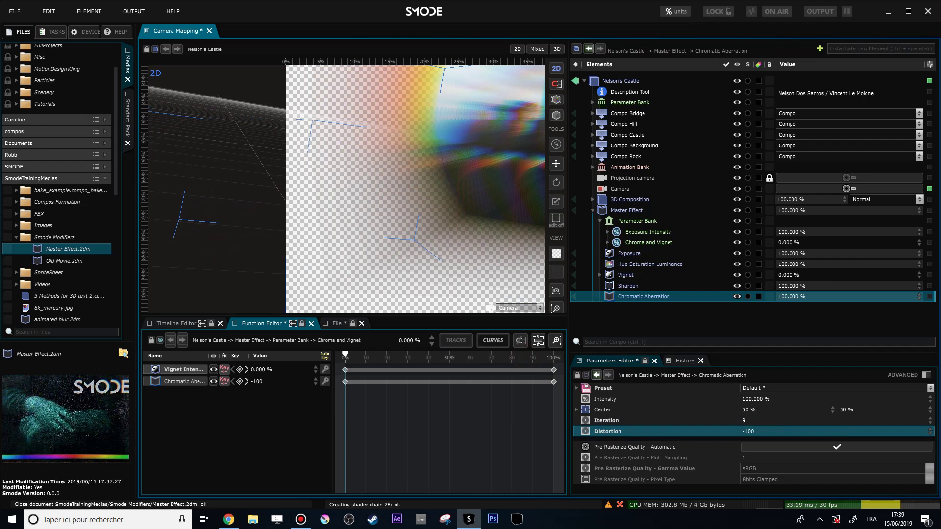
{"action": "left_click", "coordinate": [629, 245]}
{"action": "double_click", "coordinate": [255, 382]}
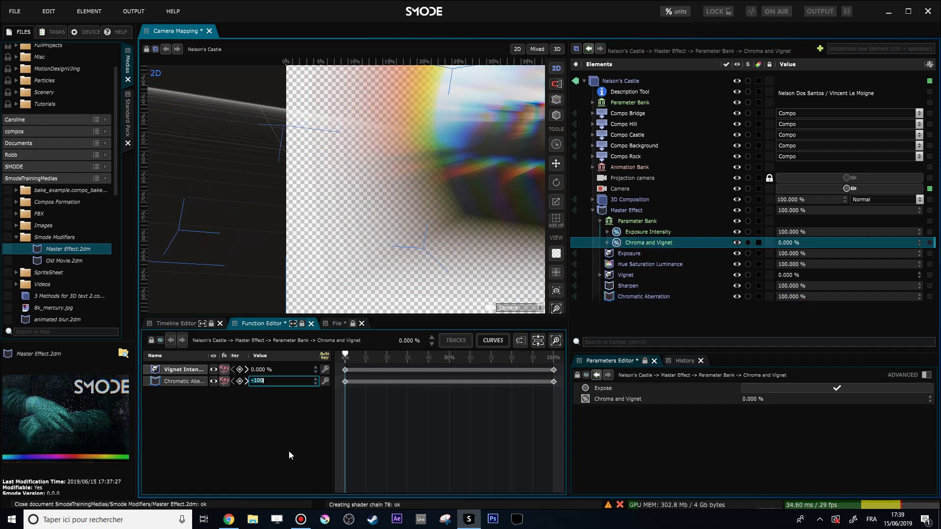
{"action": "type", "text": "0"}
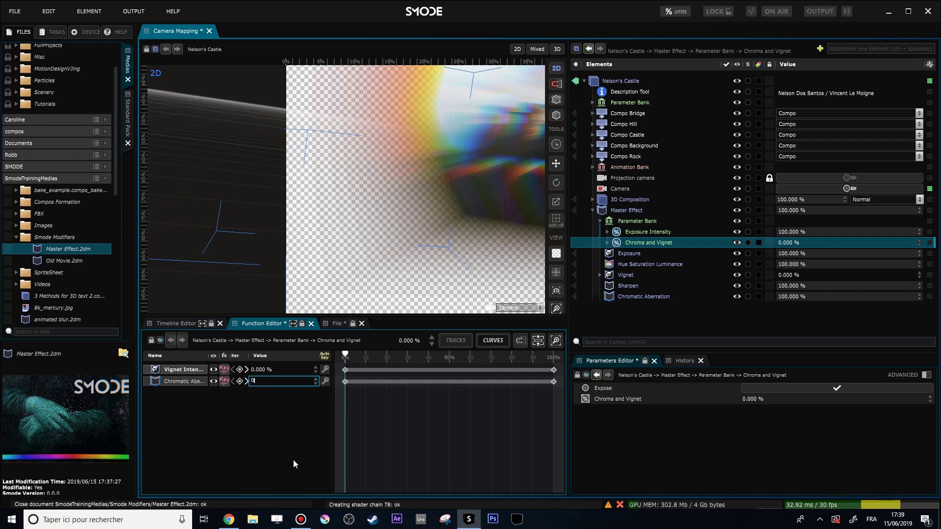
{"action": "scroll", "coordinate": [404, 403], "scroll_direction": "down", "scroll_amount": 3}
{"action": "left_click_drag", "start_coordinate": [343, 355], "coordinate": [482, 355]}
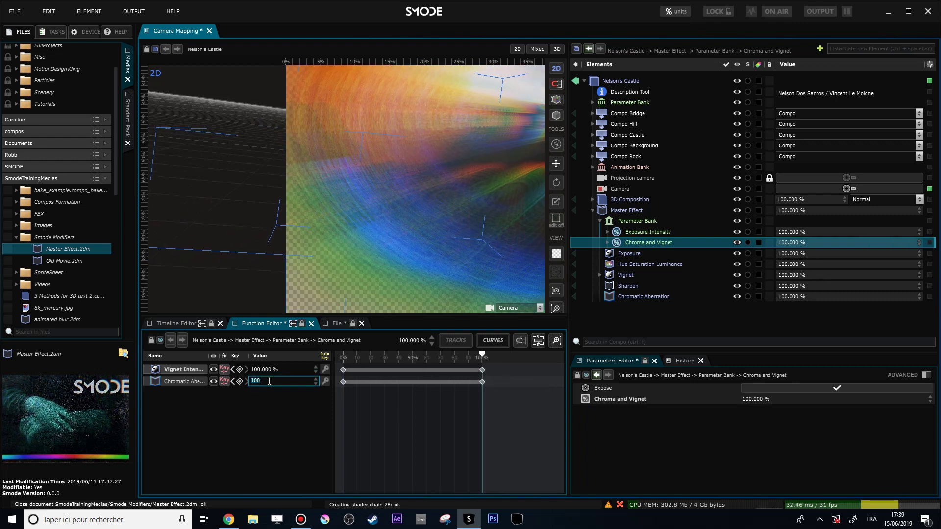
{"action": "key", "text": "Return"}
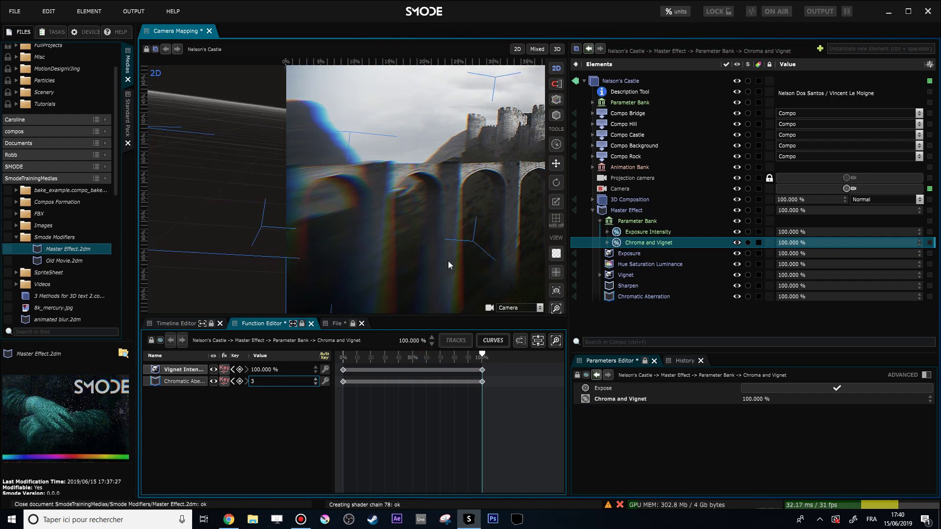
Try out the Chroma and Vignet parameter at 0% on the castle composition and undo the change.
{"action": "scroll", "coordinate": [474, 227], "scroll_direction": "down", "scroll_amount": 2}
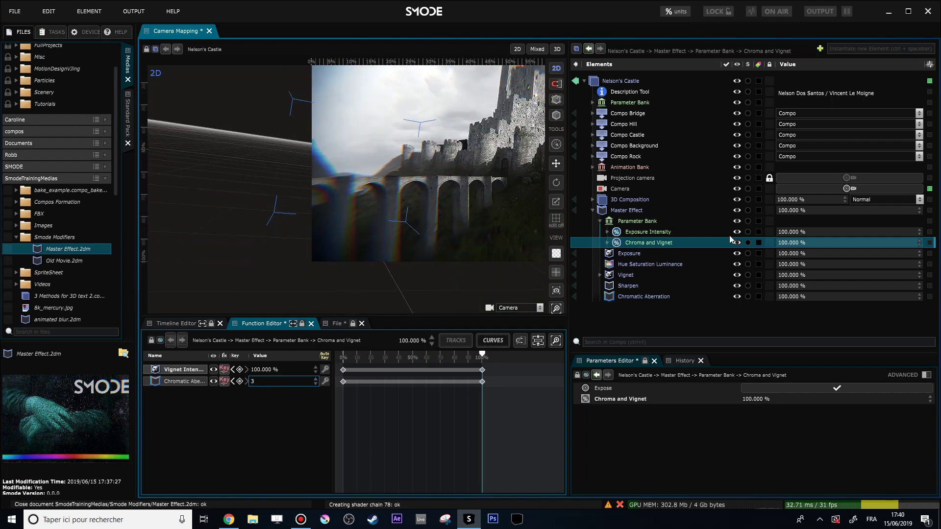
{"action": "left_click_drag", "start_coordinate": [794, 243], "coordinate": [752, 243]}
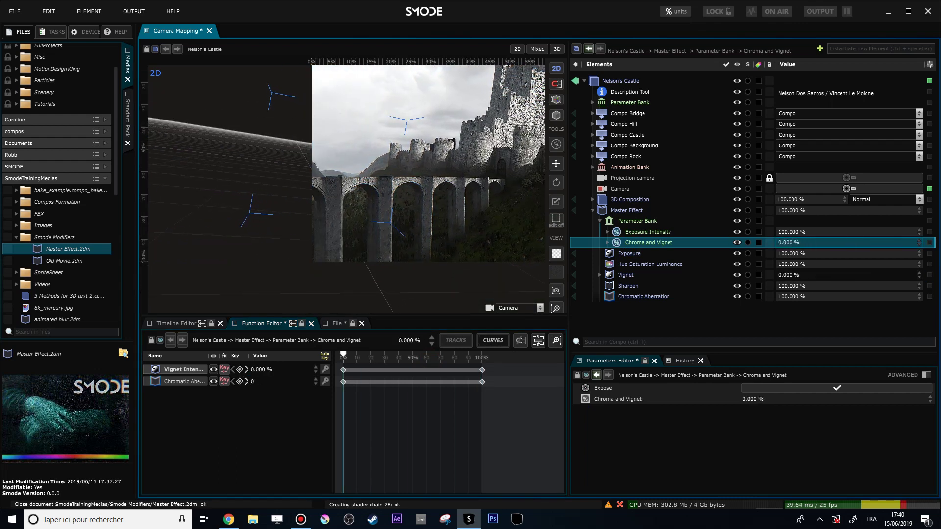
{"action": "key", "text": "ctrl+z"}
{"action": "left_click_drag", "start_coordinate": [388, 164], "coordinate": [372, 245]}
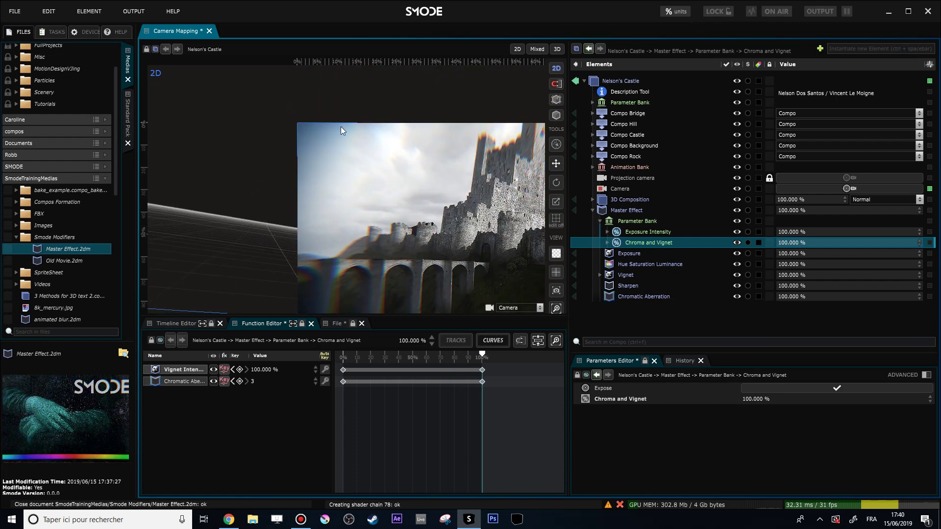
Resize the ellipse of the Vignet's Radial Mask to about 2236 × 1626 px.
{"action": "left_click", "coordinate": [600, 275]}
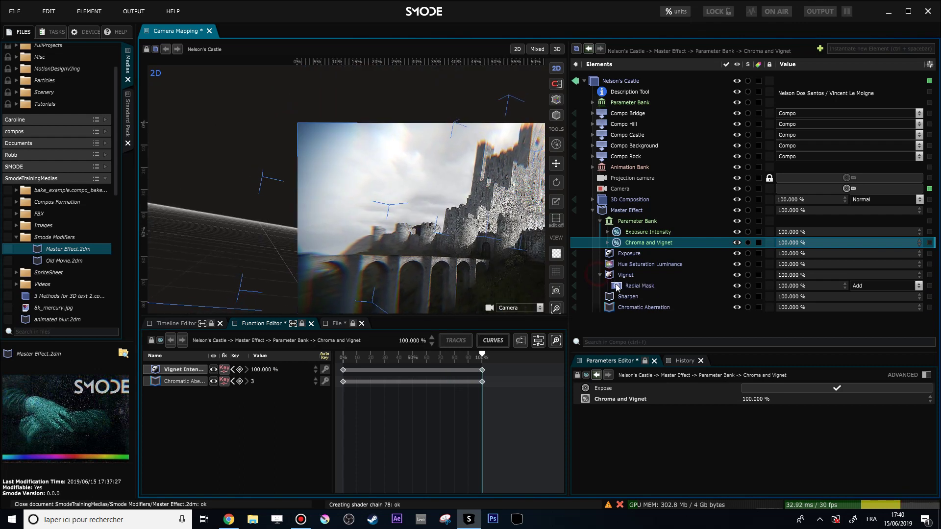
{"action": "left_click", "coordinate": [637, 285]}
{"action": "left_click_drag", "start_coordinate": [867, 458], "coordinate": [749, 265]}
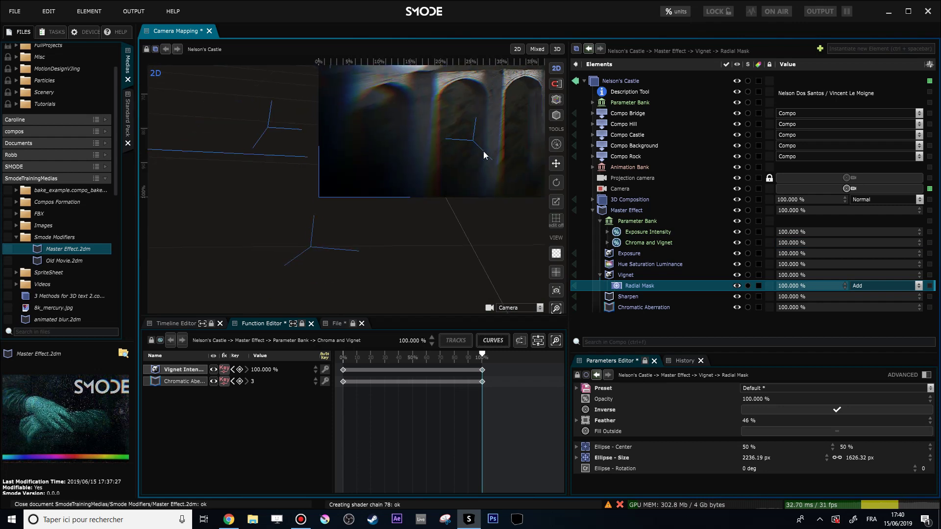
Export the Master Effect group to the Smode Modifiers folder as "Master Effect 2" and replace it by reference.
{"action": "left_click", "coordinate": [626, 211]}
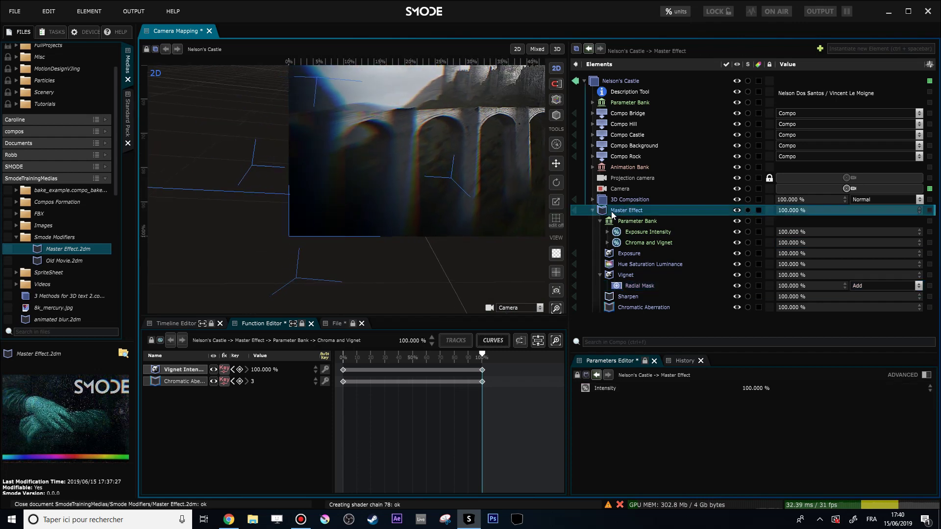
{"action": "right_click", "coordinate": [611, 211]}
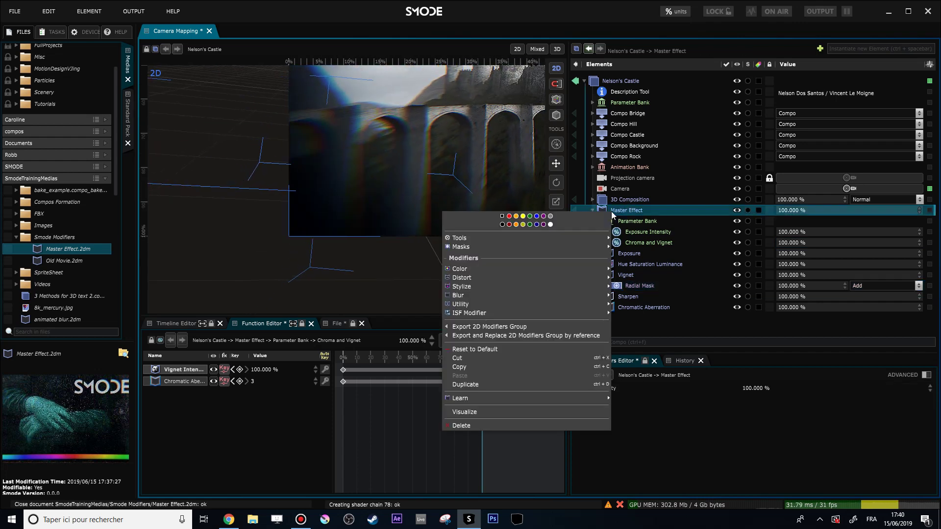
{"action": "left_click", "coordinate": [538, 336]}
{"action": "left_click", "coordinate": [279, 217]}
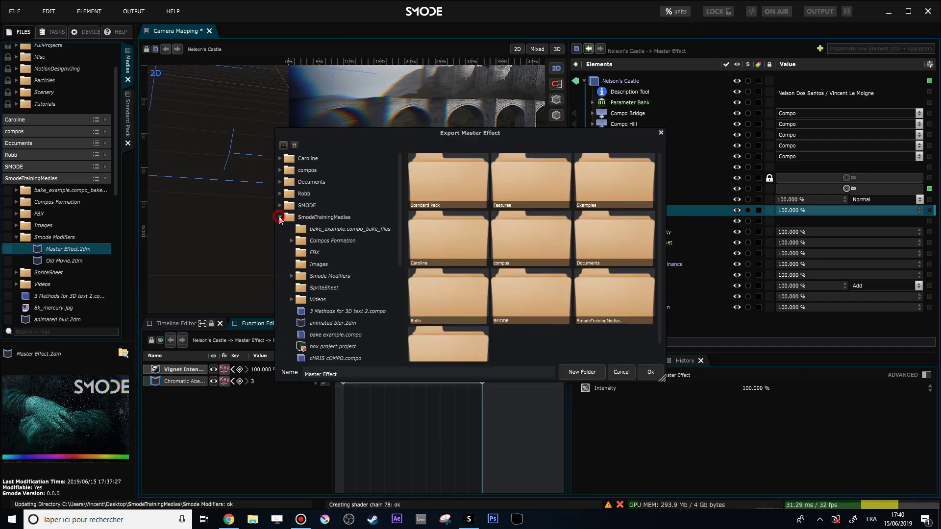
{"action": "left_click", "coordinate": [304, 278]}
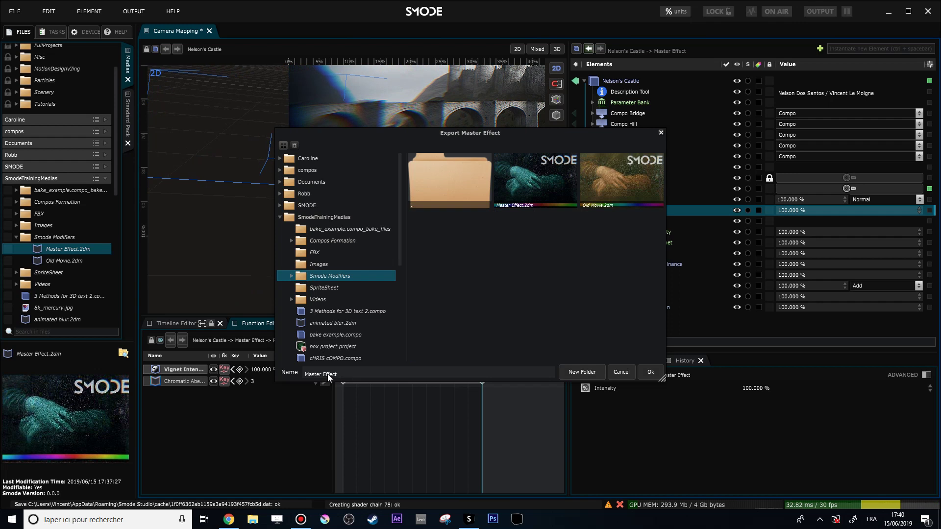
{"action": "left_click", "coordinate": [650, 372]}
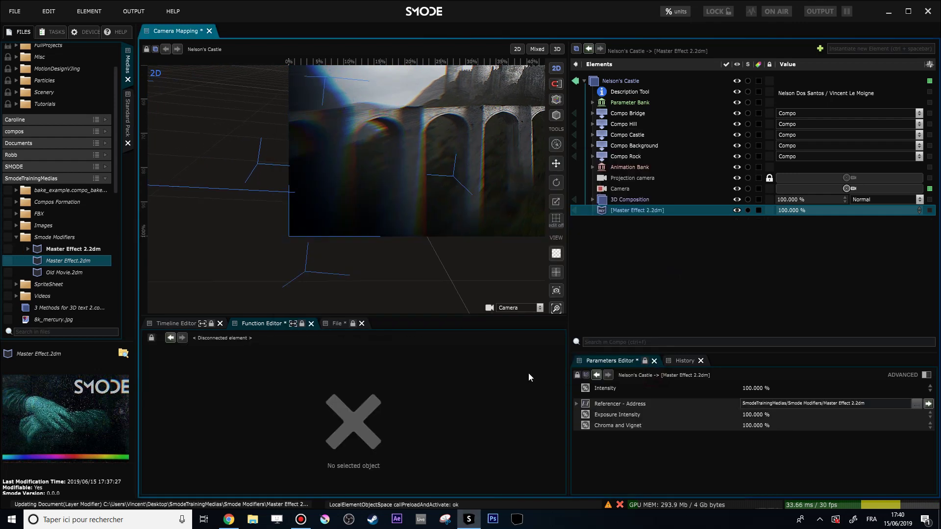
Try out the Exposure Intensity and Chroma and Vignet parameters of the referenced Master Effect 2, restoring both to 100%.
{"action": "left_click", "coordinate": [78, 249]}
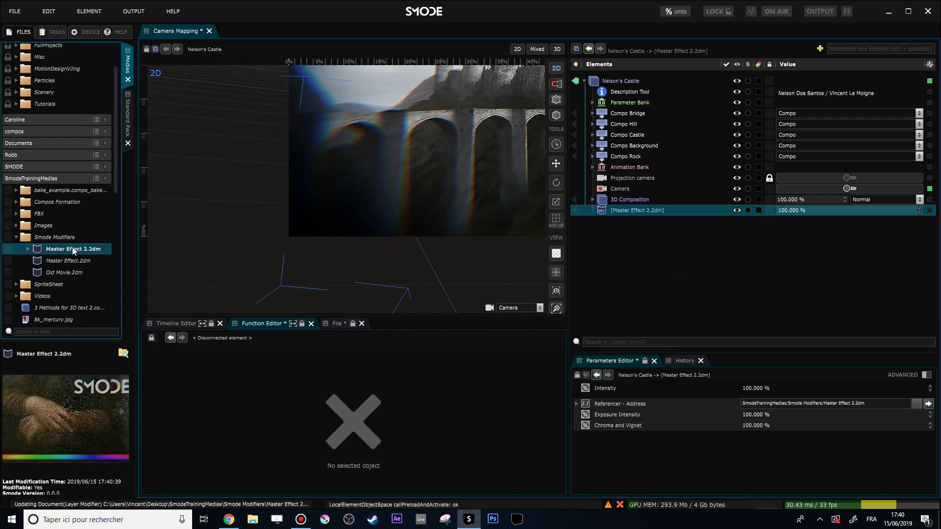
{"action": "scroll", "coordinate": [399, 216], "scroll_direction": "down", "scroll_amount": 3}
{"action": "left_click_drag", "start_coordinate": [360, 236], "coordinate": [272, 268]}
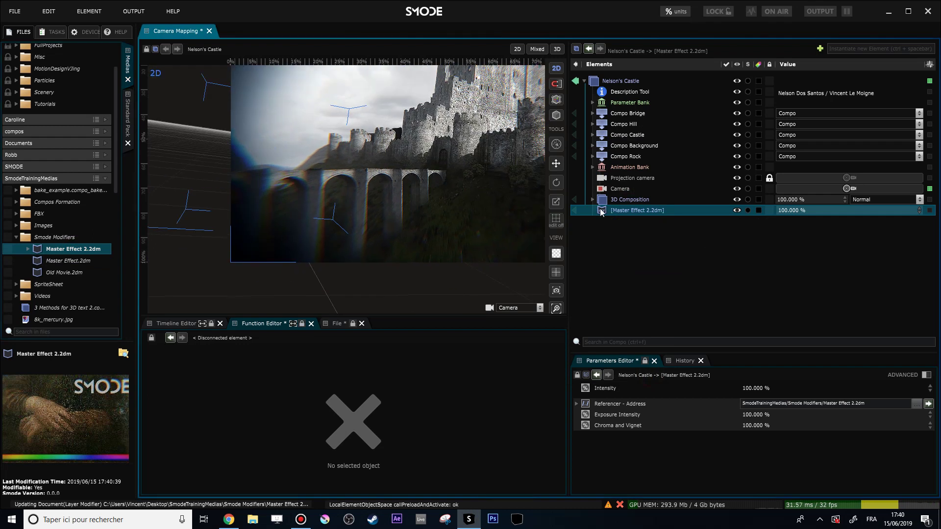
{"action": "left_click_drag", "start_coordinate": [750, 416], "coordinate": [750, 465]}
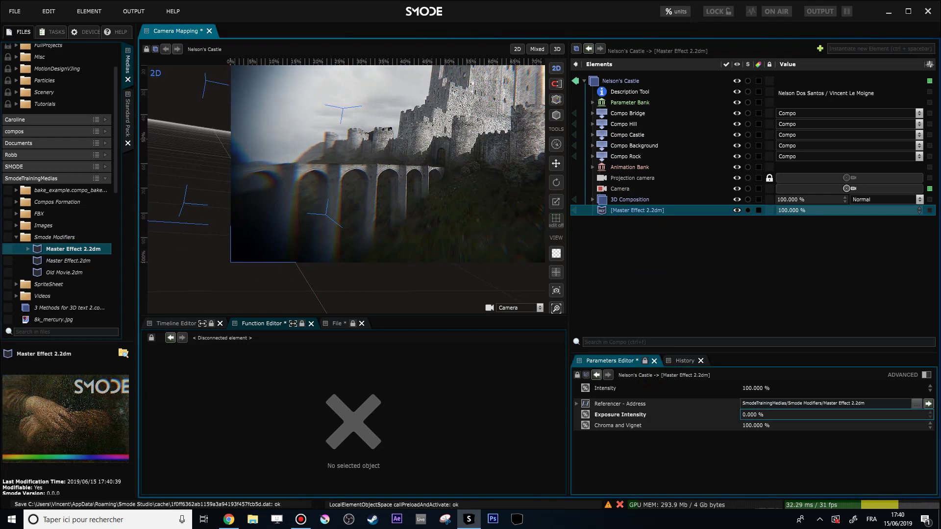
{"action": "left_click_drag", "start_coordinate": [819, 431], "coordinate": [819, 420]}
{"action": "left_click", "coordinate": [770, 426]}
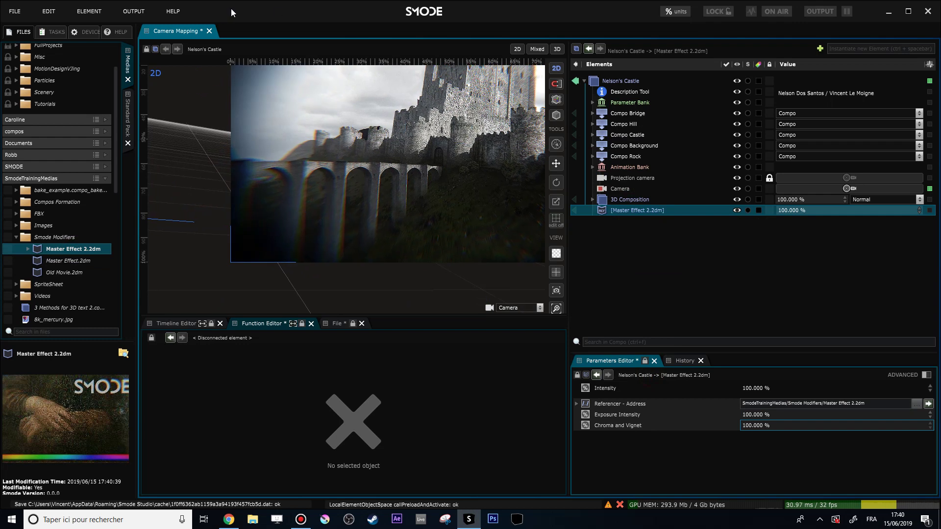
Close the Camera Mapping document and open the "Camera mapping on FBX (UV Camera Mapping Modifier)" feature example.
{"action": "left_click", "coordinate": [209, 31]}
{"action": "left_click", "coordinate": [464, 280]}
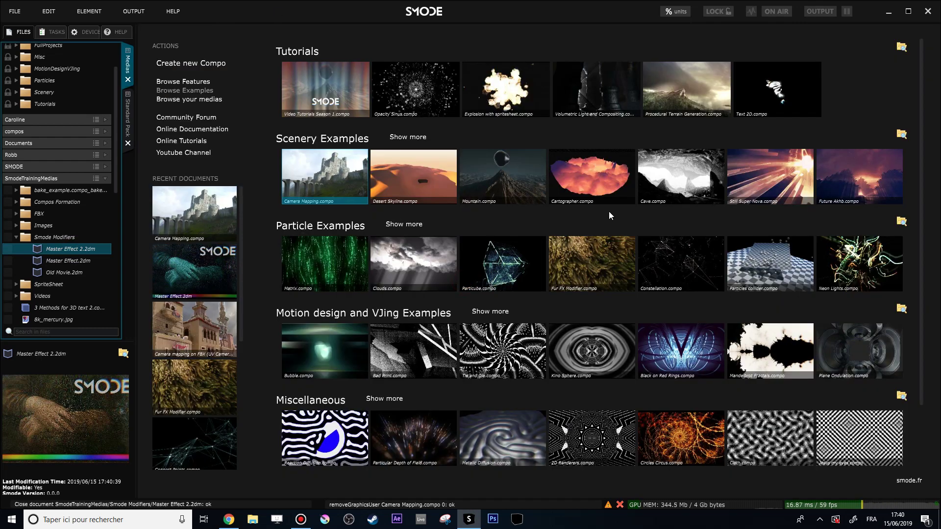
{"action": "left_click", "coordinate": [192, 82]}
{"action": "left_click", "coordinate": [432, 181]}
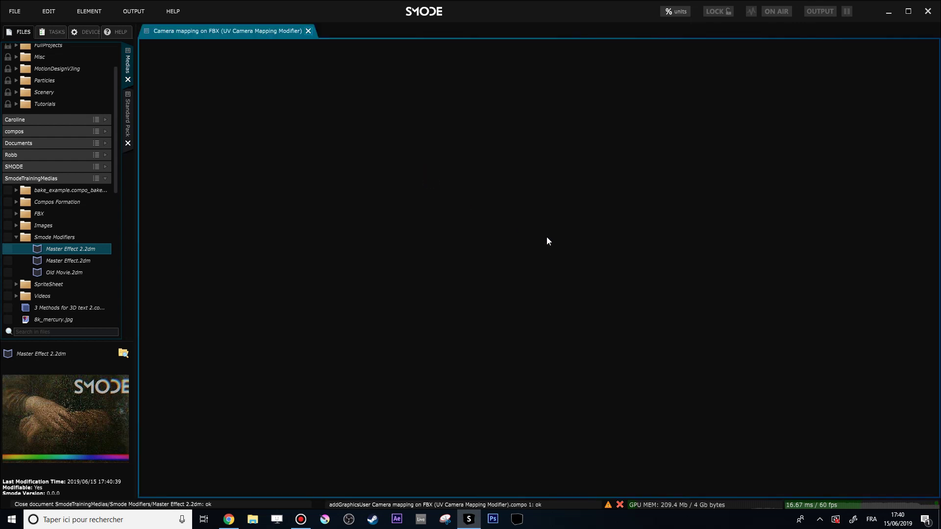
Add Master Effect 2 from the Smode Modifiers folder to the composition below Anti Aliasing and try out its Exposure Intensity.
{"action": "left_click_drag", "start_coordinate": [56, 255], "coordinate": [720, 227]}
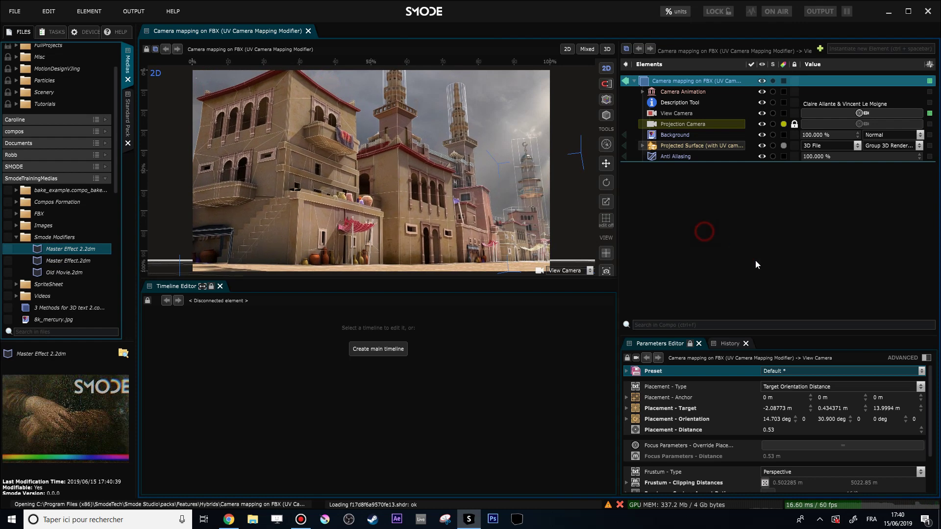
{"action": "left_click", "coordinate": [706, 231]}
{"action": "mouse_move", "coordinate": [798, 408]}
{"action": "left_mouse_down"}
{"action": "mouse_move", "coordinate": [798, 441]}
{"action": "mouse_move", "coordinate": [798, 397]}
{"action": "left_mouse_up"}
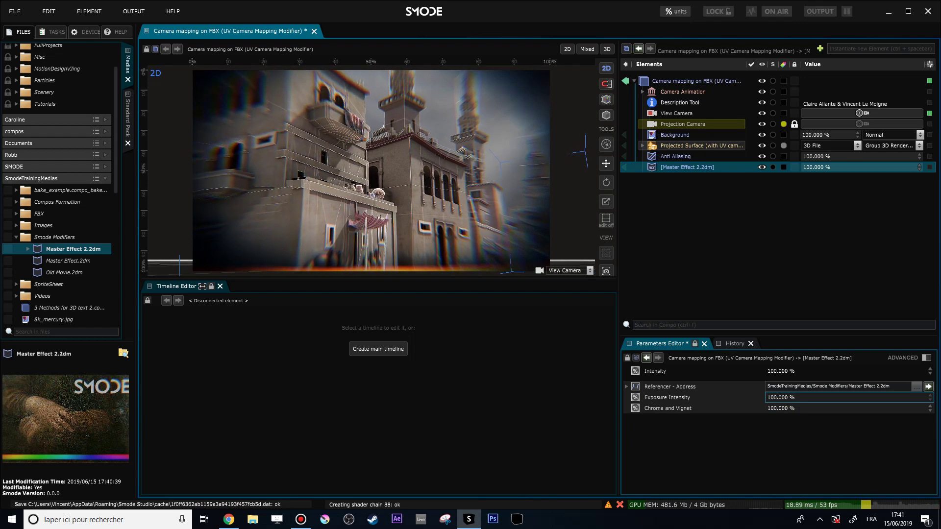
{"action": "mouse_move", "coordinate": [792, 398]}
{"action": "left_mouse_down"}
{"action": "mouse_move", "coordinate": [793, 441]}
{"action": "mouse_move", "coordinate": [792, 399]}
{"action": "left_mouse_up"}
{"action": "scroll", "coordinate": [366, 215], "scroll_direction": "down", "scroll_amount": 1}
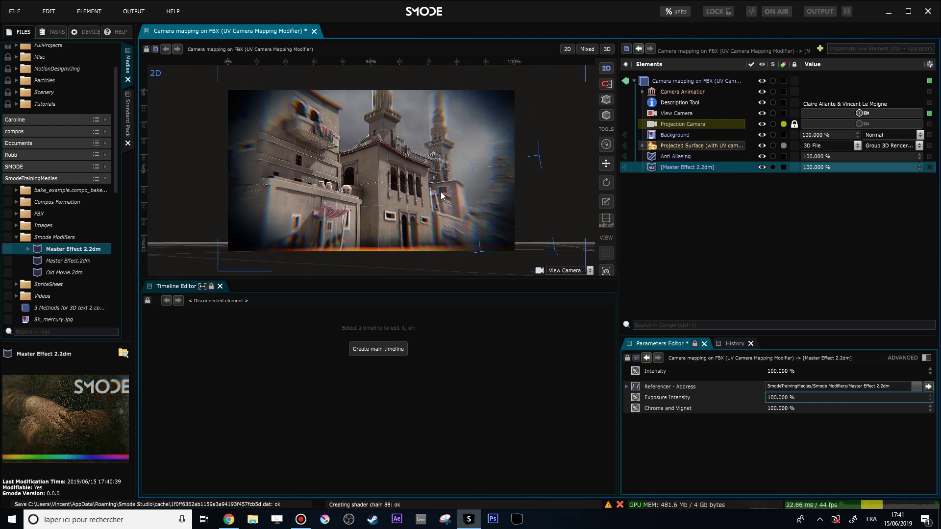
Delete the Master Effect 2 reference from the composition and enlarge the viewport.
{"action": "double_click", "coordinate": [664, 169]}
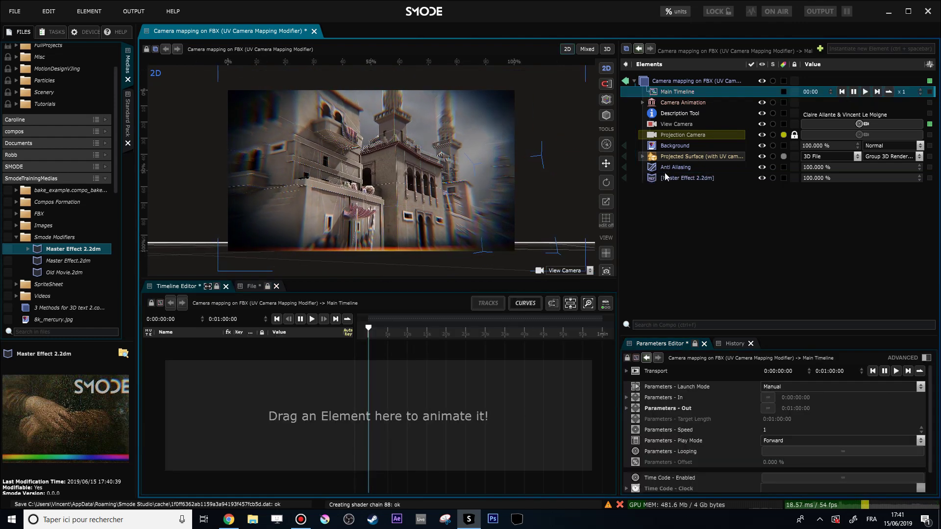
{"action": "key", "text": "Delete"}
{"action": "key", "text": "Return"}
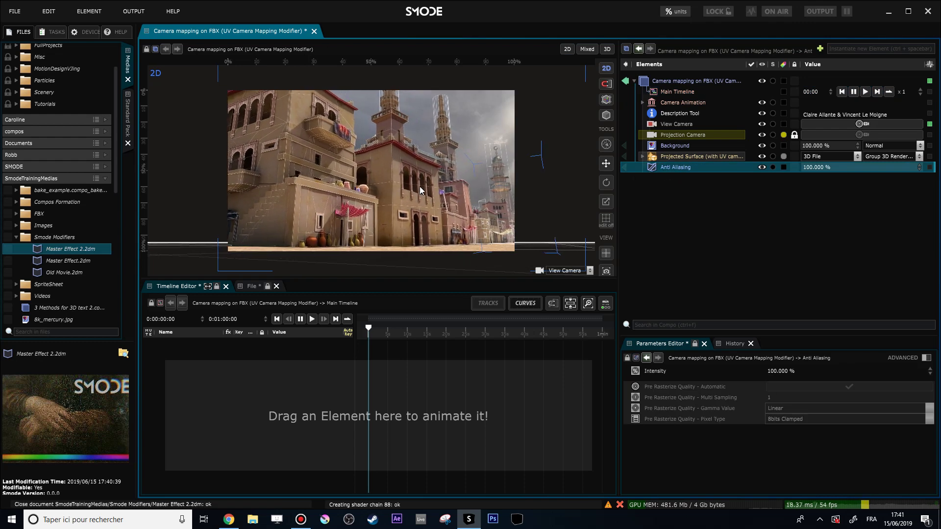
{"action": "left_click_drag", "start_coordinate": [291, 282], "coordinate": [299, 311]}
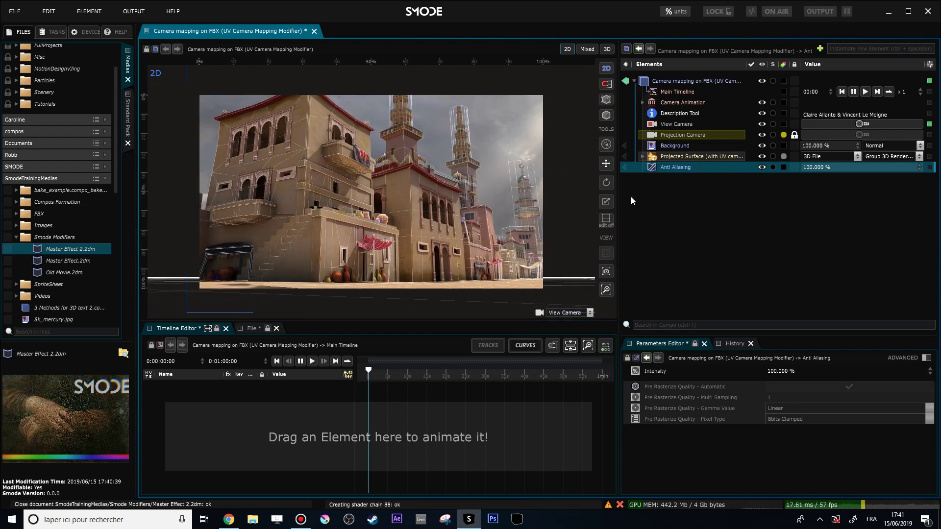
Add a Compo Based utility modifier after Anti Aliasing and inspect the Parent Input layer inside its Compo.
{"action": "right_click", "coordinate": [650, 187]}
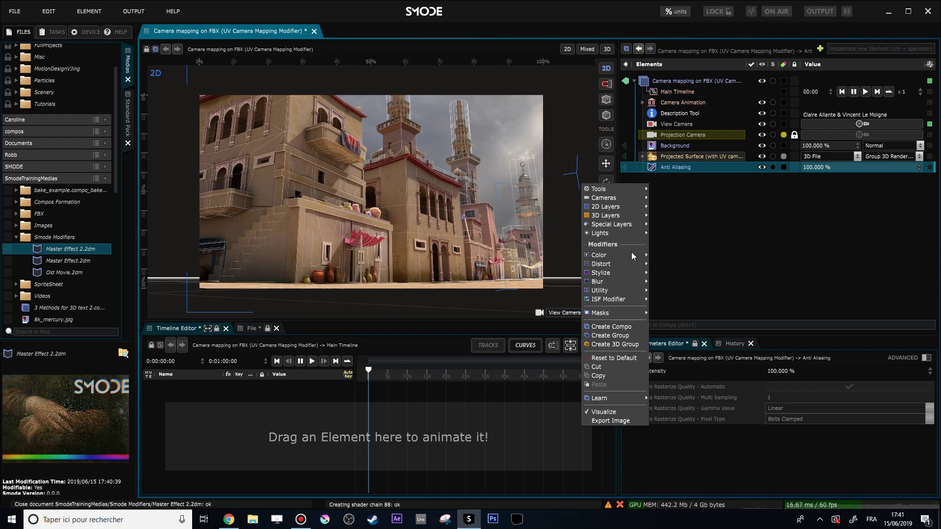
{"action": "mouse_move", "coordinate": [619, 288]}
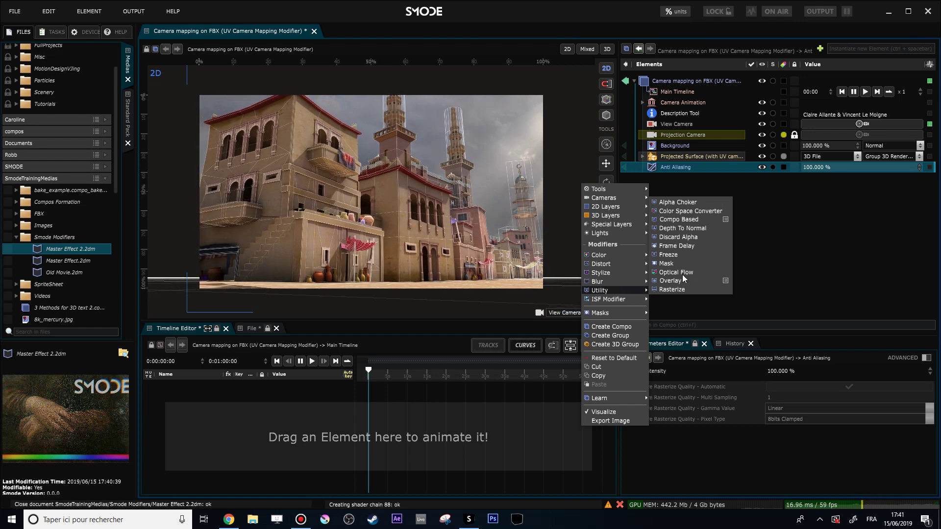
{"action": "left_click", "coordinate": [687, 221]}
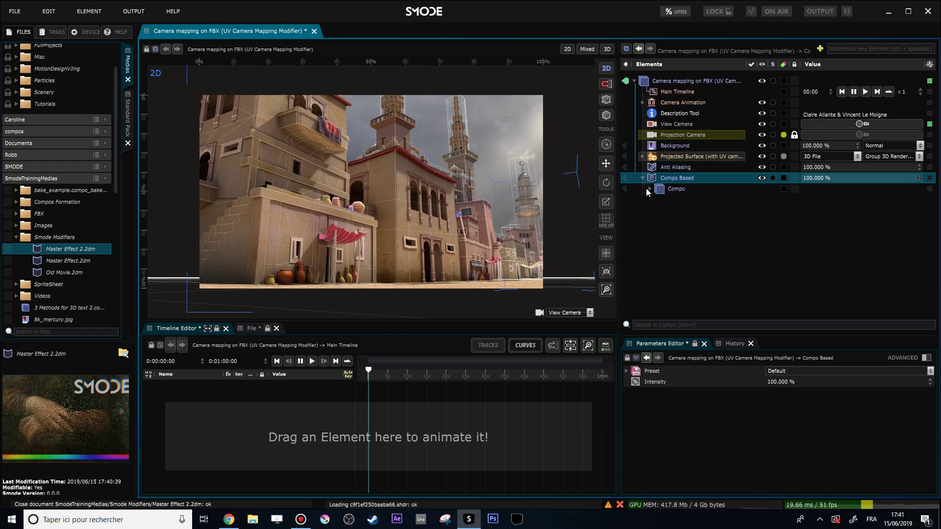
{"action": "left_click", "coordinate": [650, 190]}
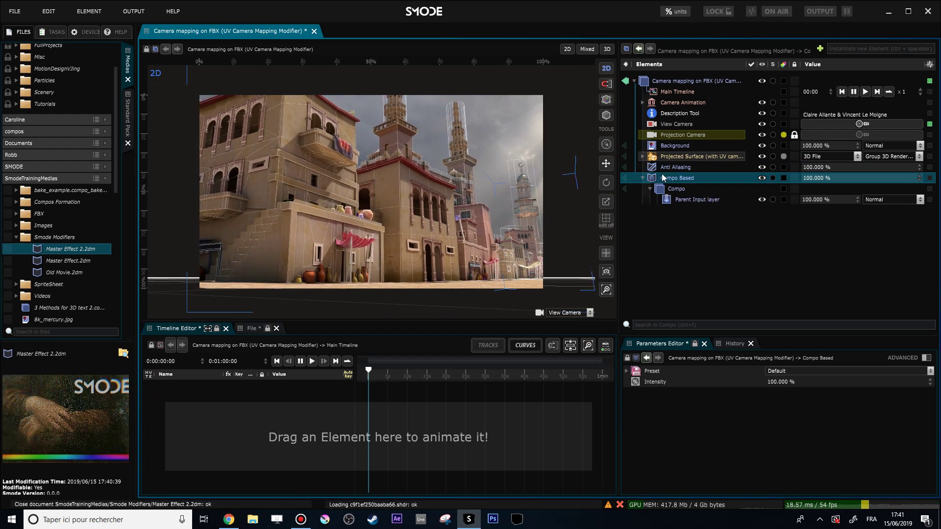
{"action": "left_click", "coordinate": [673, 199]}
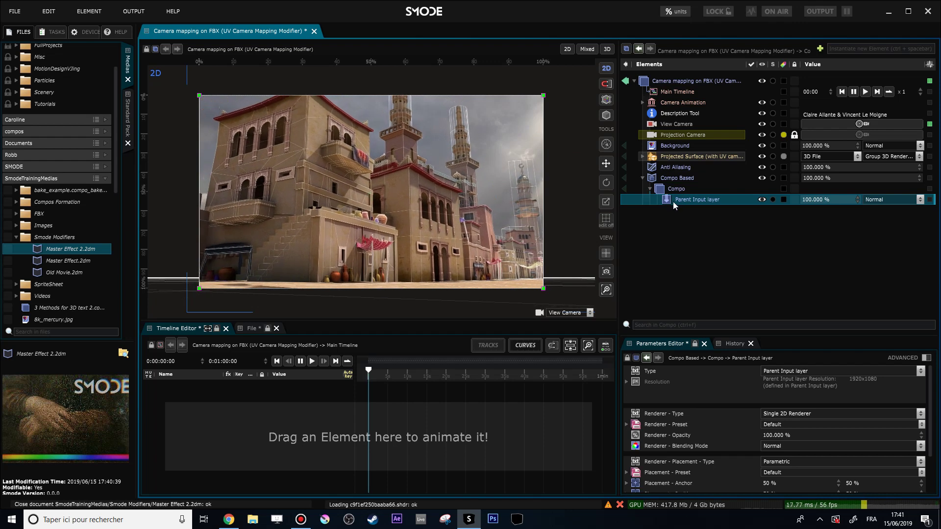
{"action": "left_click", "coordinate": [665, 179]}
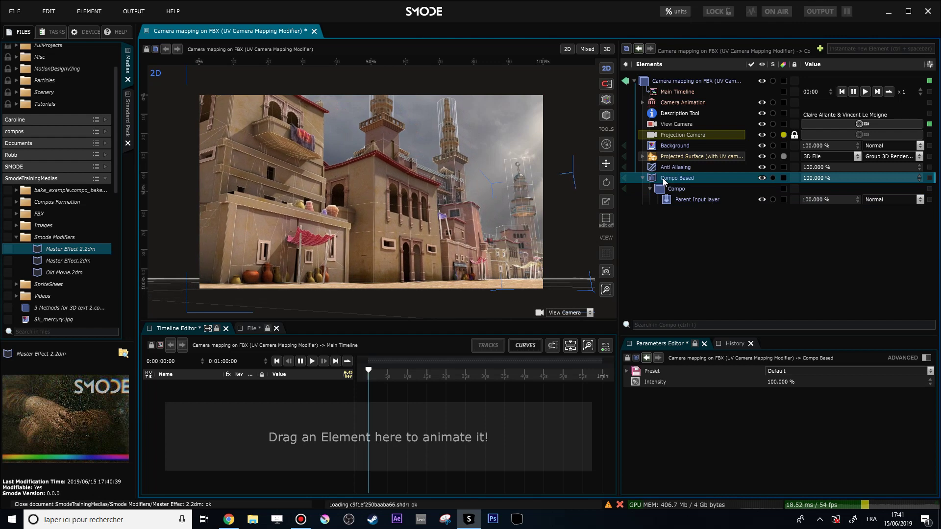
{"action": "left_click", "coordinate": [692, 200]}
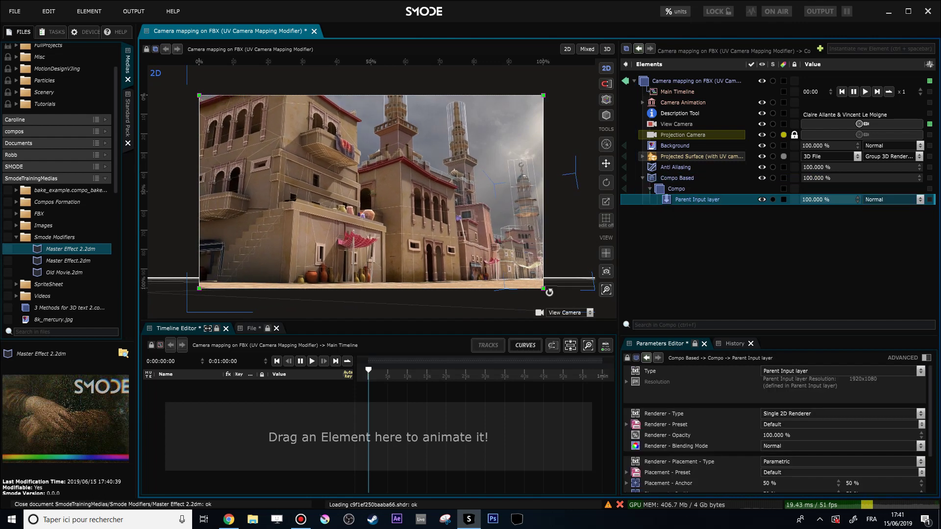
Shrink the Parent Input layer to about half size in the image's upper-left corner and place a duplicate at the lower right.
{"action": "left_click", "coordinate": [762, 178]}
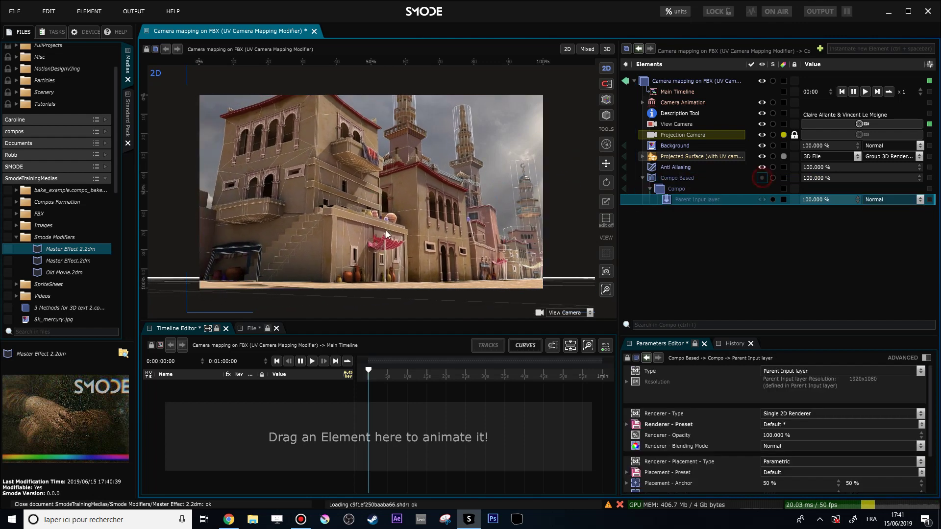
{"action": "left_click", "coordinate": [762, 178]}
{"action": "left_click_drag", "start_coordinate": [544, 290], "coordinate": [360, 202]}
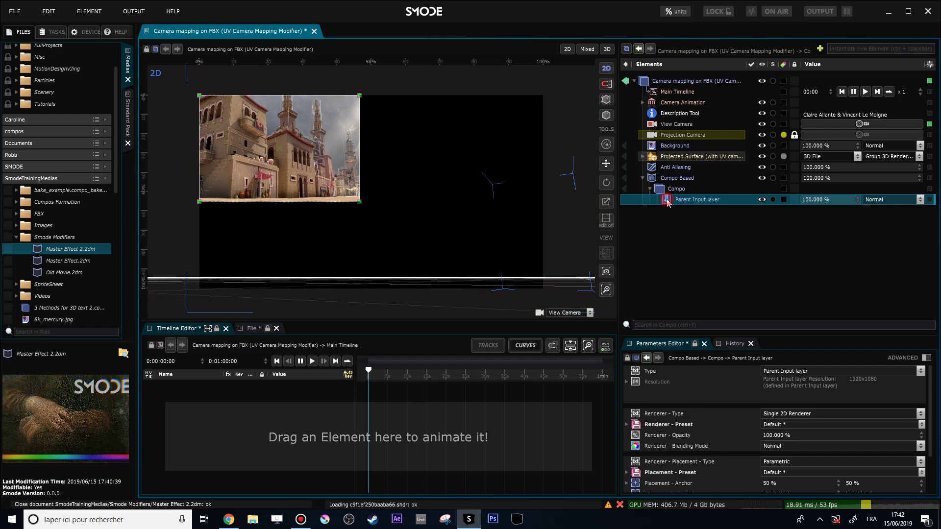
{"action": "key", "text": "ctrl+d"}
{"action": "left_click_drag", "start_coordinate": [297, 151], "coordinate": [449, 237]}
Toggle the Compo Based modifier and both Parent Input layers off and on, and shift the lower-right layer to the image's right edge.
{"action": "left_click", "coordinate": [673, 179]}
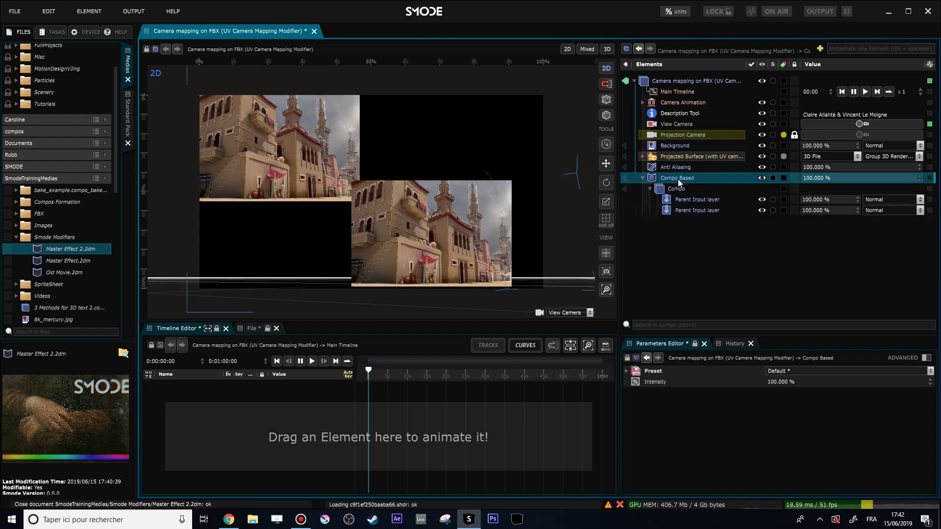
{"action": "key", "text": "space"}
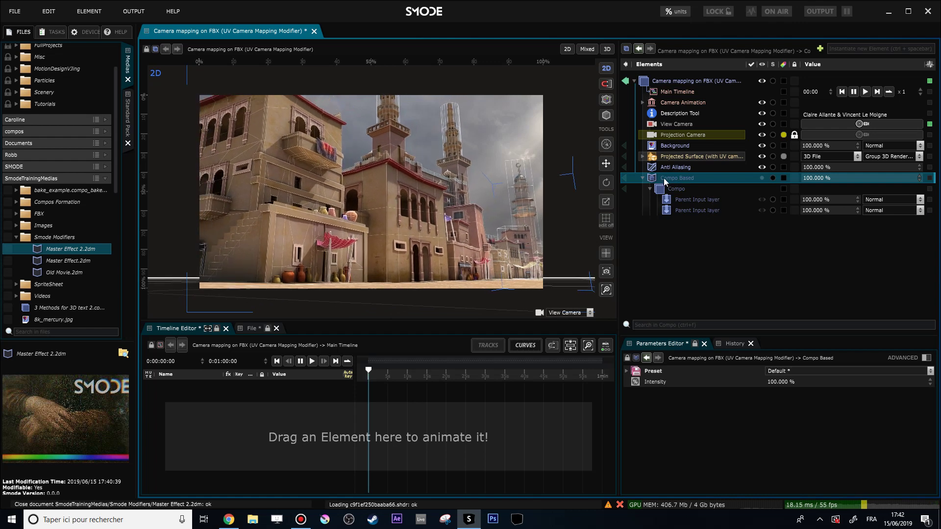
{"action": "key", "text": "ctrl+e"}
{"action": "left_click", "coordinate": [685, 200]}
{"action": "key", "text": "ctrl+e"}
{"action": "key", "text": "ctrl+e"}
{"action": "left_click", "coordinate": [688, 211]}
{"action": "key", "text": "ctrl+e"}
{"action": "key", "text": "ctrl+e"}
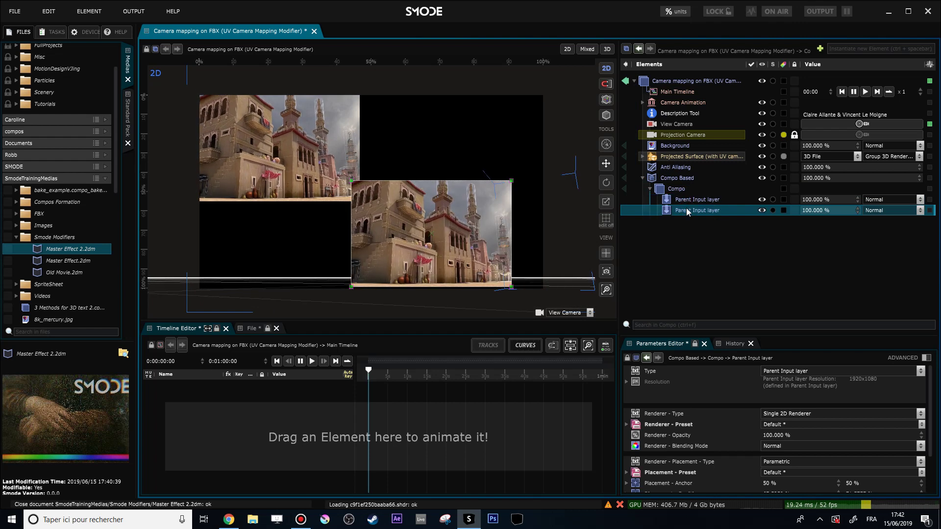
{"action": "left_click_drag", "start_coordinate": [474, 253], "coordinate": [504, 250]}
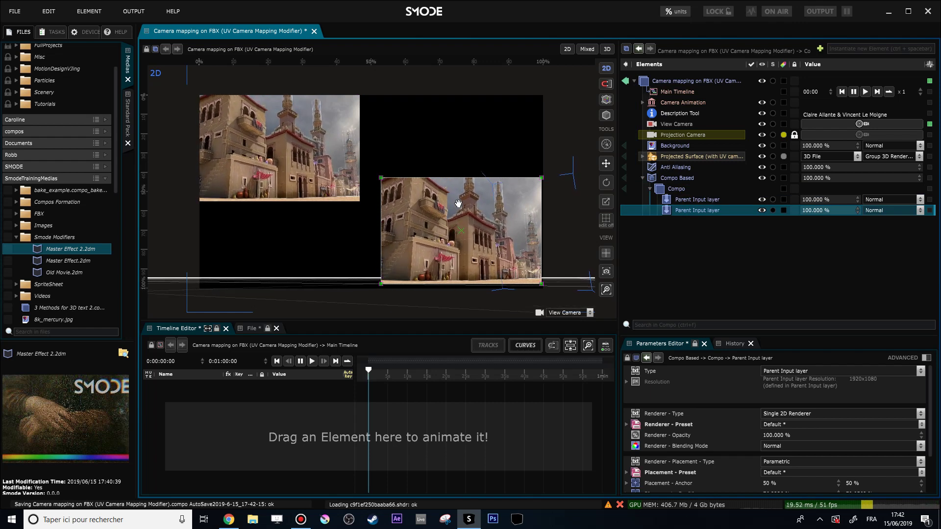
Delete the Compo Based modifier and close the Camera mapping document without saving.
{"action": "left_click", "coordinate": [665, 179]}
{"action": "key", "text": "Delete"}
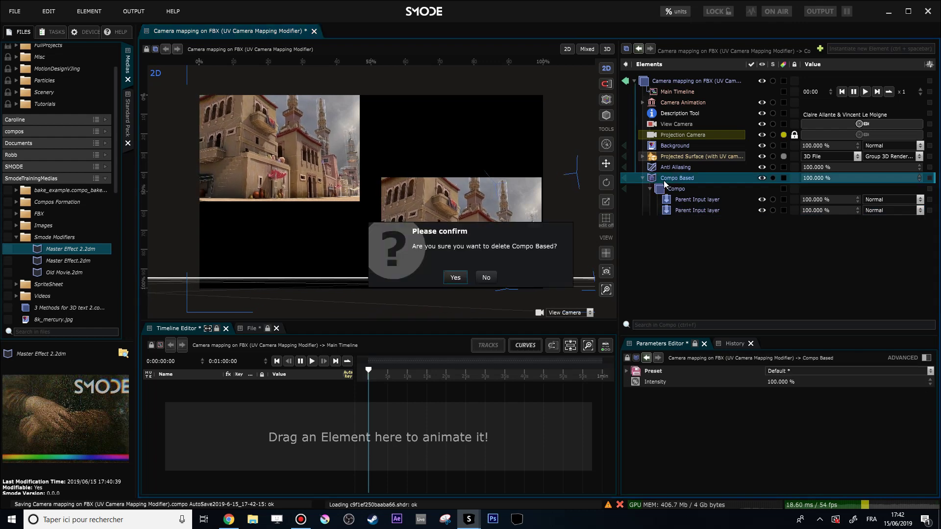
{"action": "key", "text": "Return"}
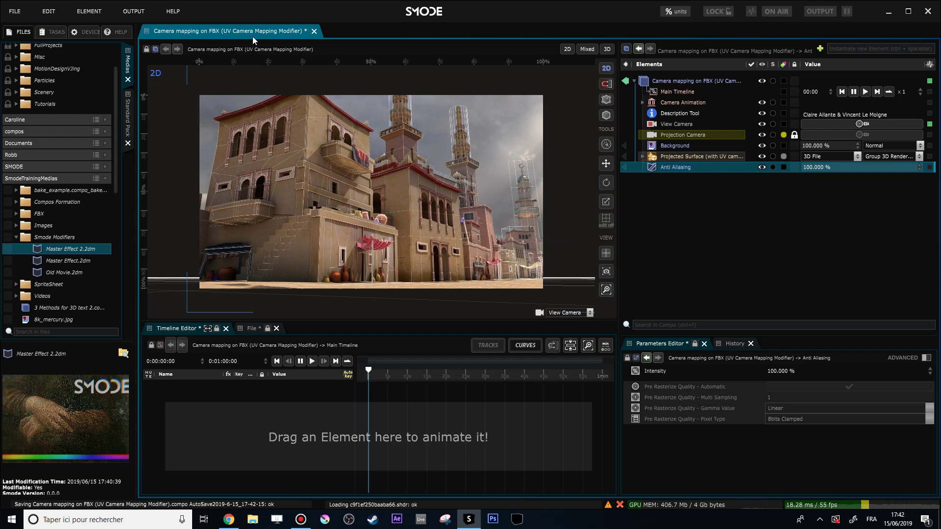
{"action": "left_click", "coordinate": [316, 32]}
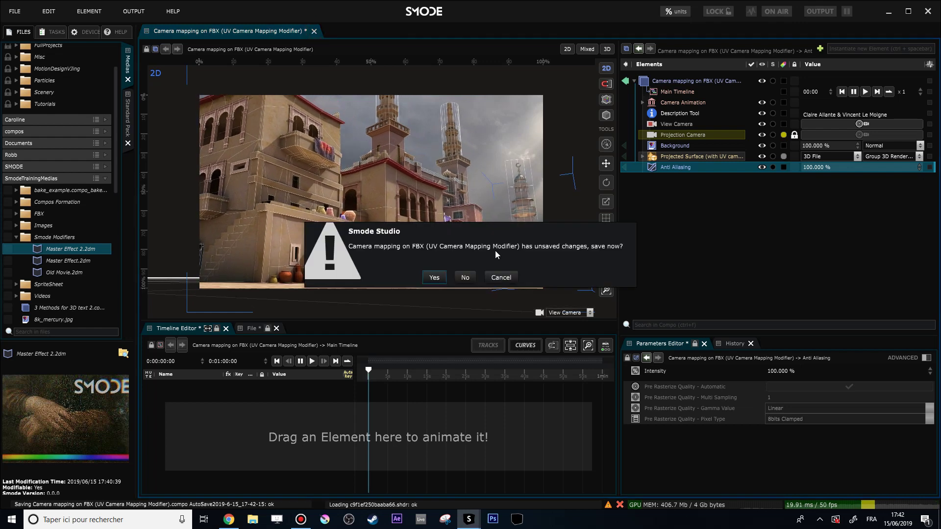
{"action": "left_click", "coordinate": [470, 278]}
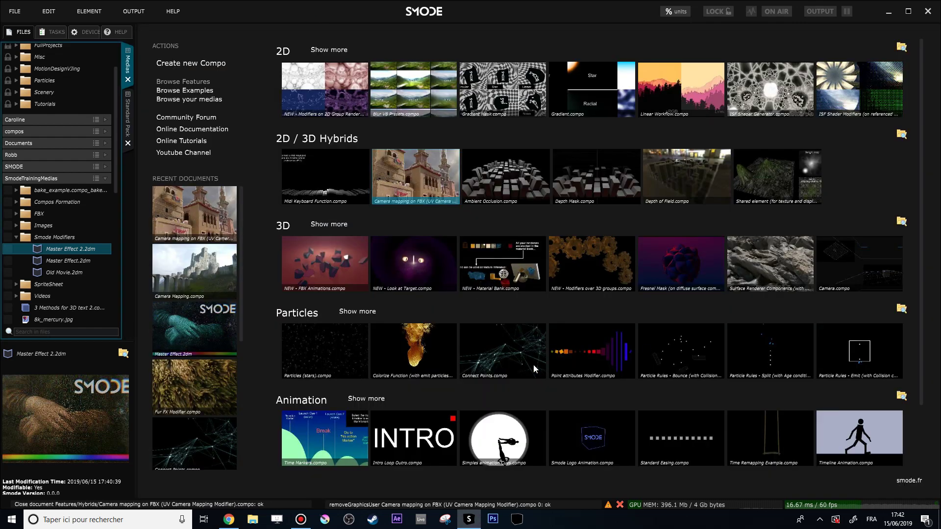
Open the Connect Points particle example and expand its Random Points layer and Sprite Points renderer.
{"action": "left_click", "coordinate": [509, 359]}
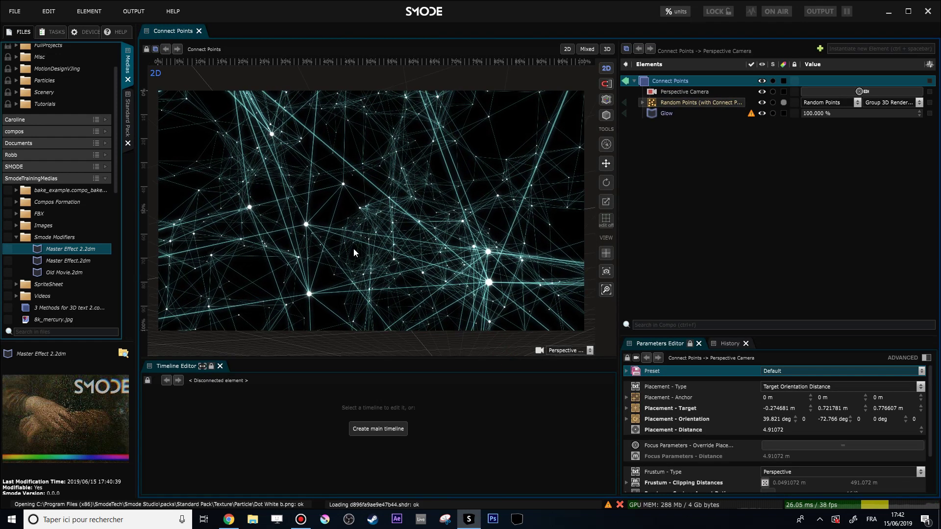
{"action": "left_click", "coordinate": [641, 103]}
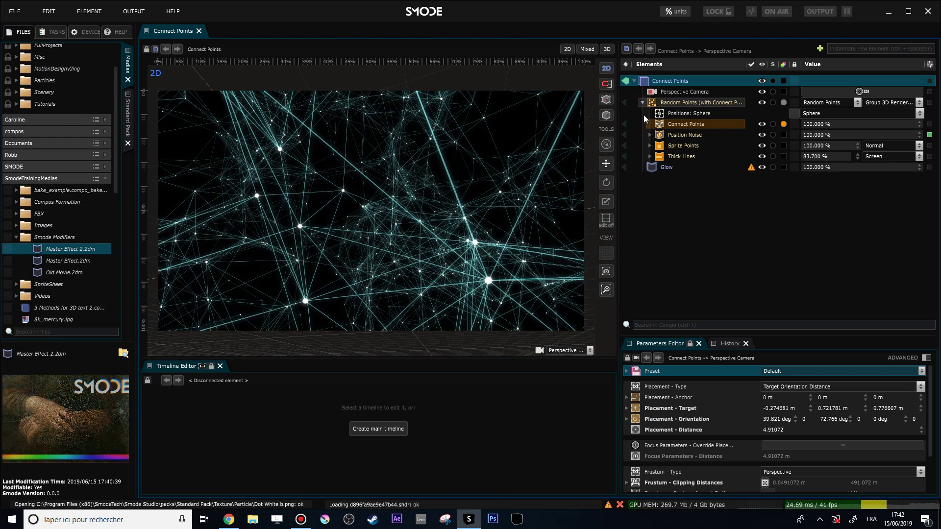
{"action": "left_click", "coordinate": [650, 146]}
{"action": "scroll", "coordinate": [289, 221], "scroll_direction": "up", "scroll_amount": 2}
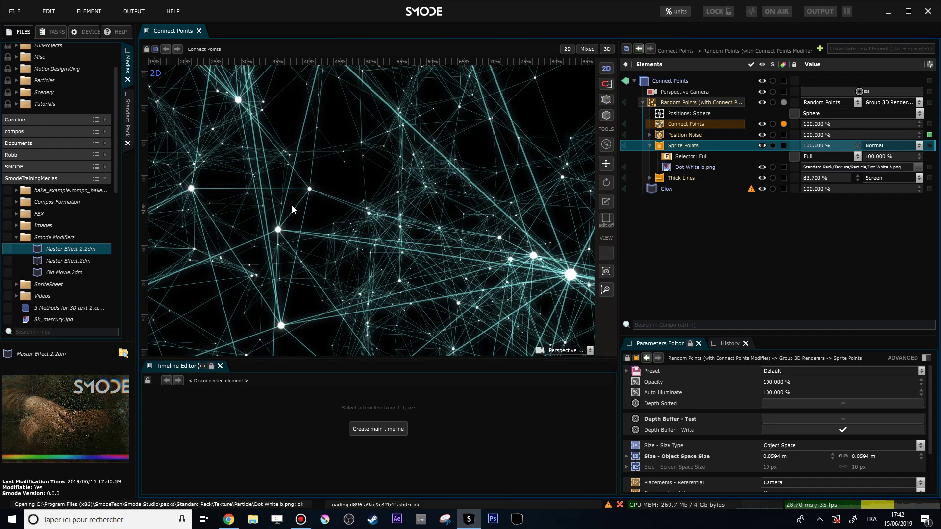
Set the Random Points layer's Count to 300 and collapse the layer.
{"action": "left_click", "coordinate": [675, 104]}
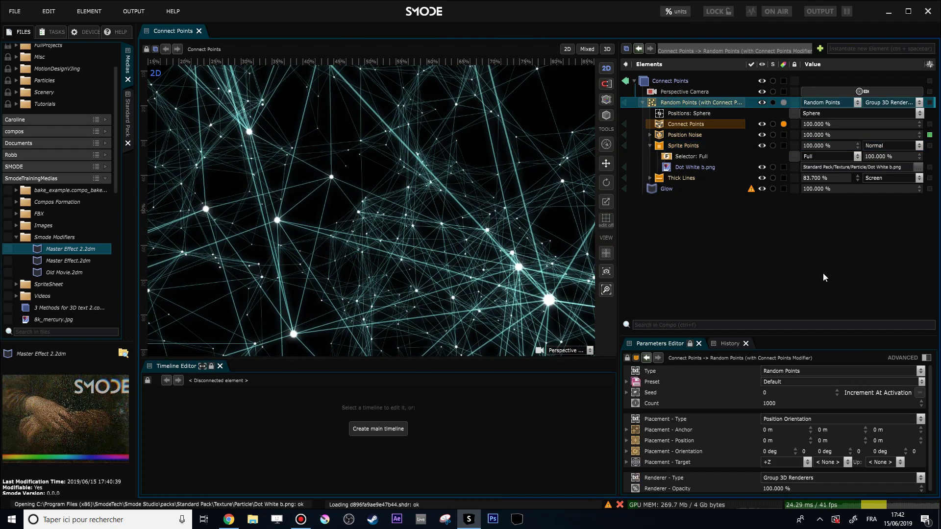
{"action": "double_click", "coordinate": [777, 403]}
{"action": "type", "text": "600"}
{"action": "key", "text": "BackSpace"}
{"action": "key", "text": "BackSpace"}
{"action": "key", "text": "BackSpace"}
{"action": "type", "text": "400"}
{"action": "key", "text": "BackSpace"}
{"action": "key", "text": "BackSpace"}
{"action": "key", "text": "BackSpace"}
{"action": "type", "text": "300"}
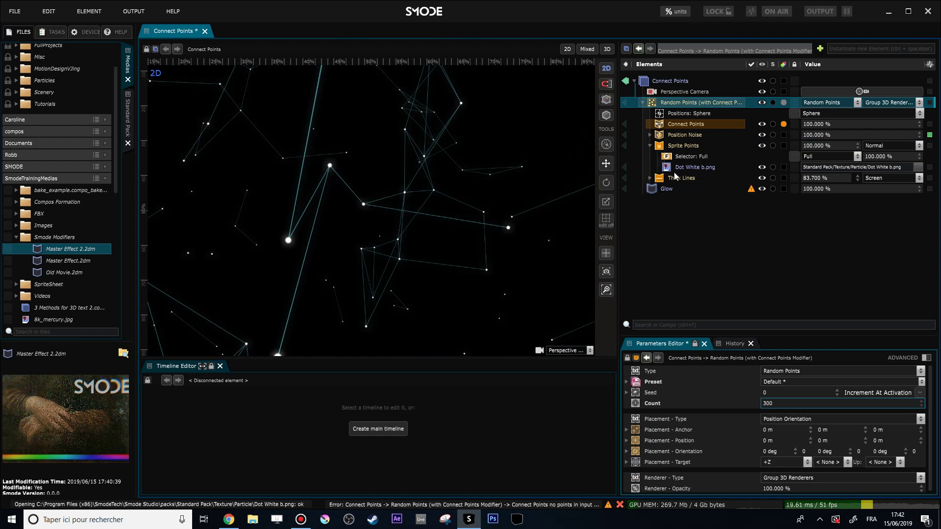
{"action": "scroll", "coordinate": [406, 199], "scroll_direction": "down", "scroll_amount": 3}
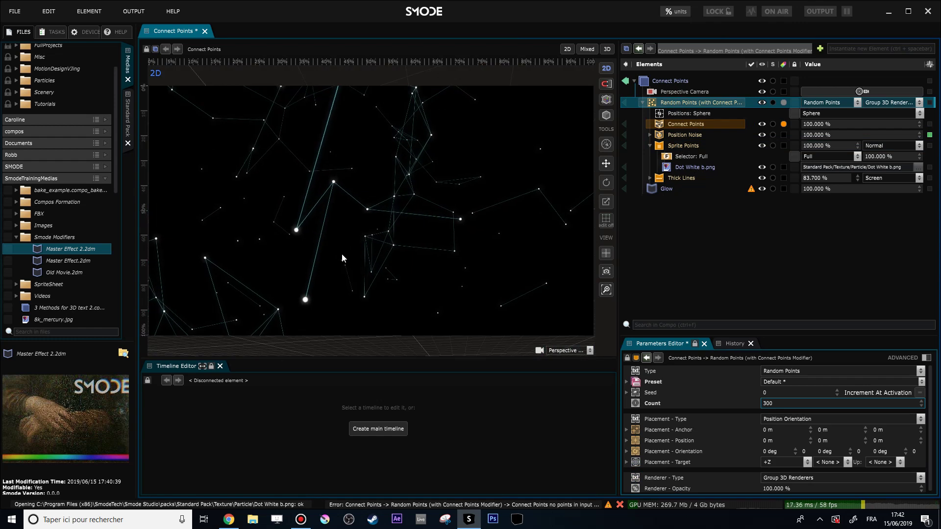
{"action": "left_click", "coordinate": [642, 103]}
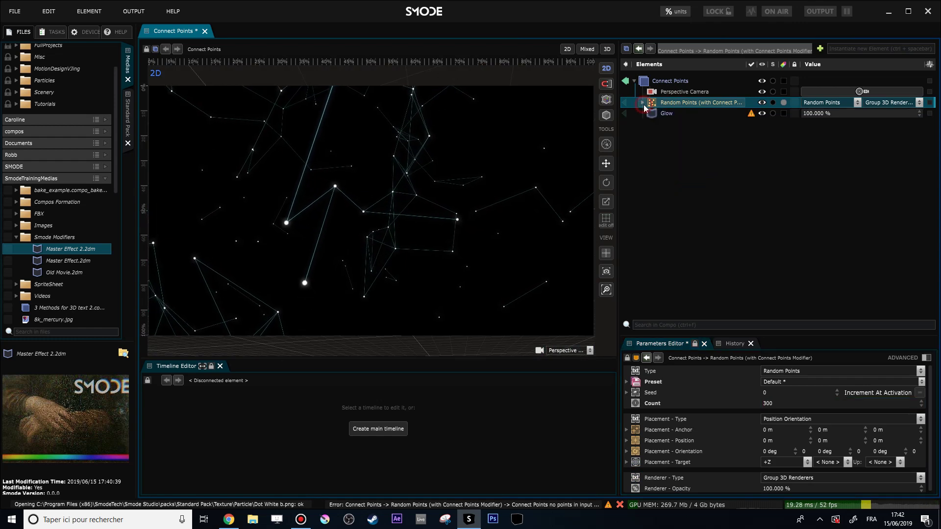
Add a Video Input 2D layer after Random Points and switch off the Glow modifier.
{"action": "right_click", "coordinate": [648, 143]}
{"action": "mouse_move", "coordinate": [628, 166]}
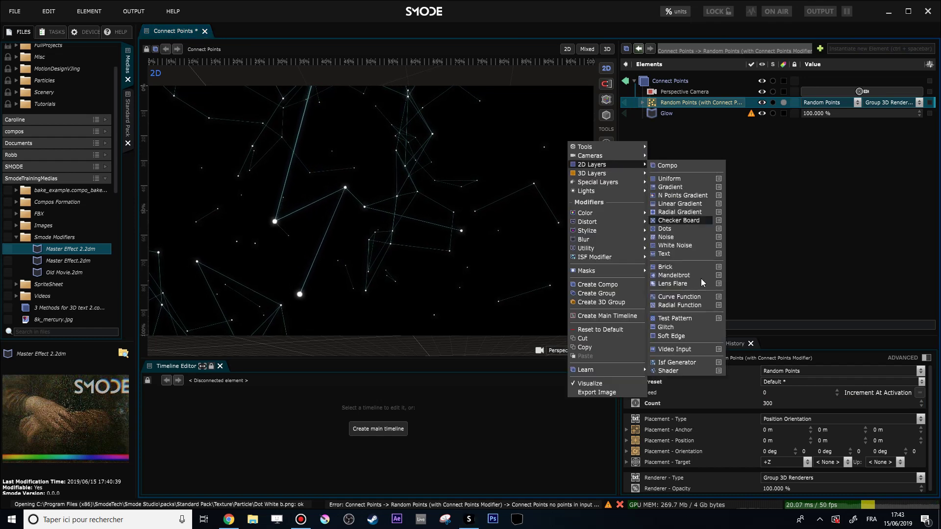
{"action": "left_click", "coordinate": [683, 349]}
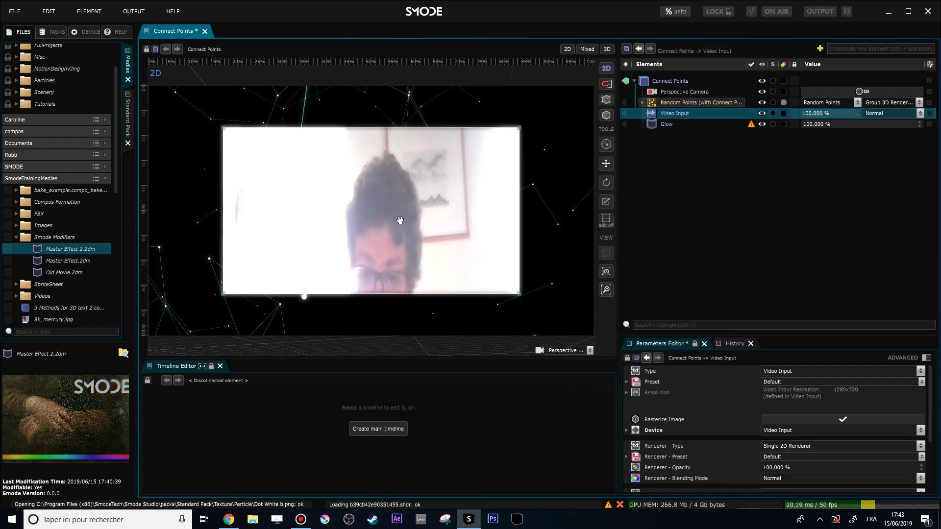
{"action": "left_click", "coordinate": [663, 125]}
{"action": "key", "text": "h"}
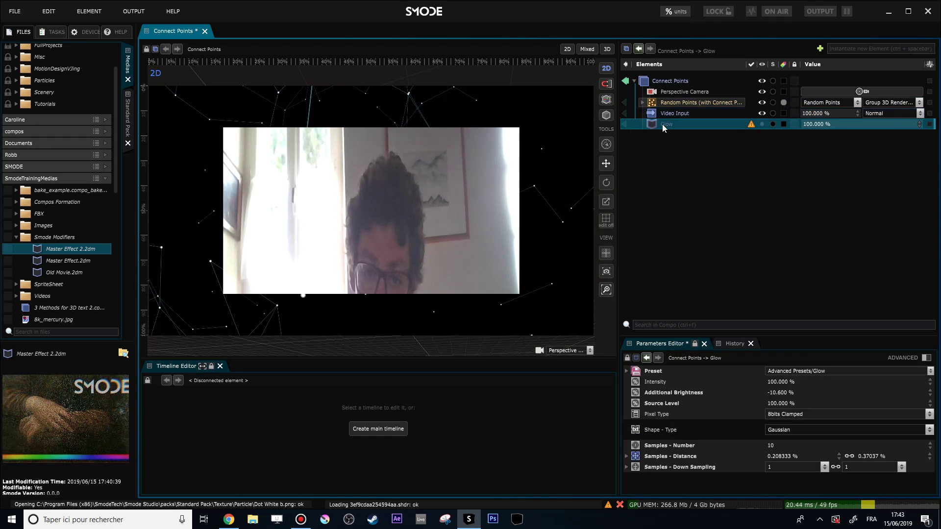
Apply the Full placement to the Video Input layer so it fills the composition frame.
{"action": "left_click", "coordinate": [665, 113]}
{"action": "right_click", "coordinate": [665, 114]}
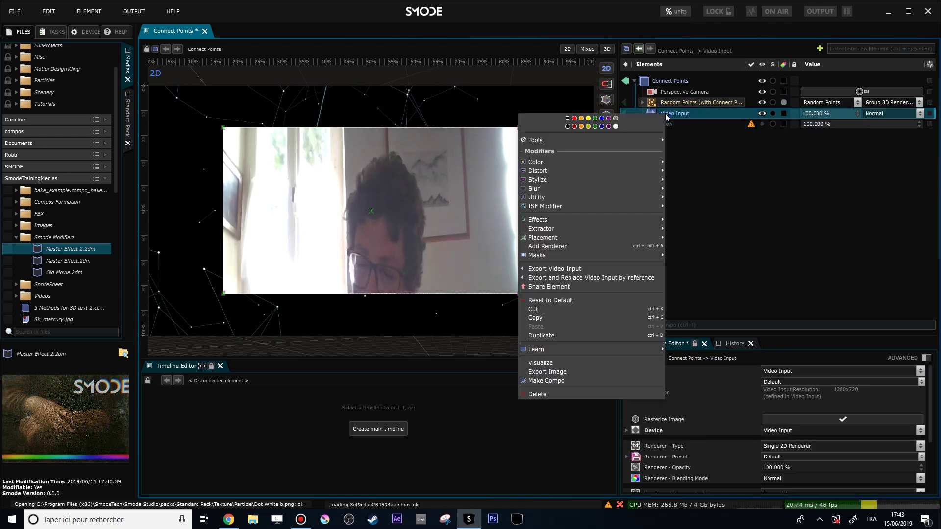
{"action": "mouse_move", "coordinate": [614, 237]}
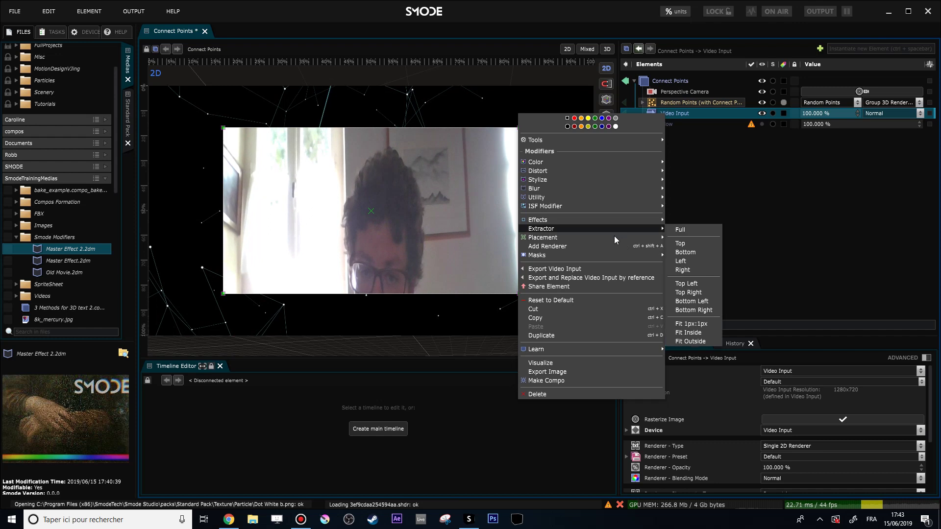
{"action": "left_click", "coordinate": [681, 239]}
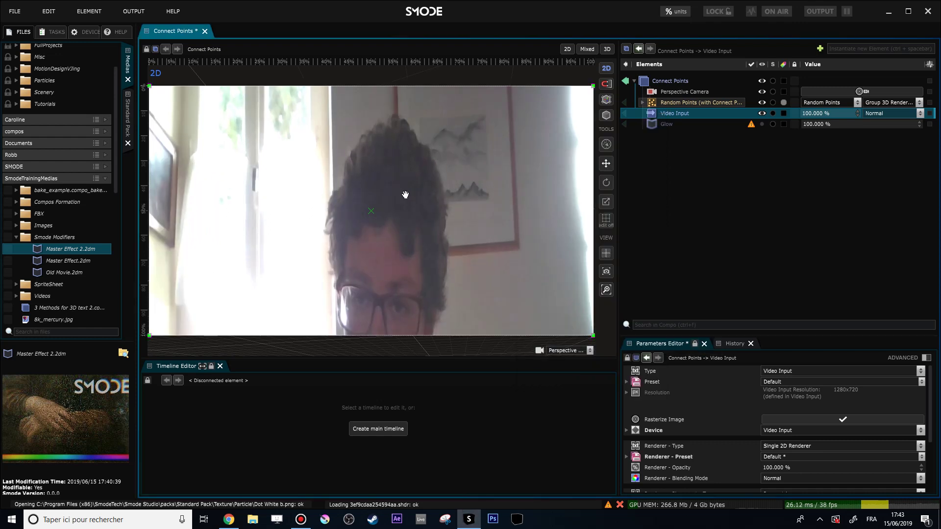
Reorder the Video Input layer between Perspective Camera and Random Points, and switch it off.
{"action": "scroll", "coordinate": [306, 189], "scroll_direction": "down", "scroll_amount": 3}
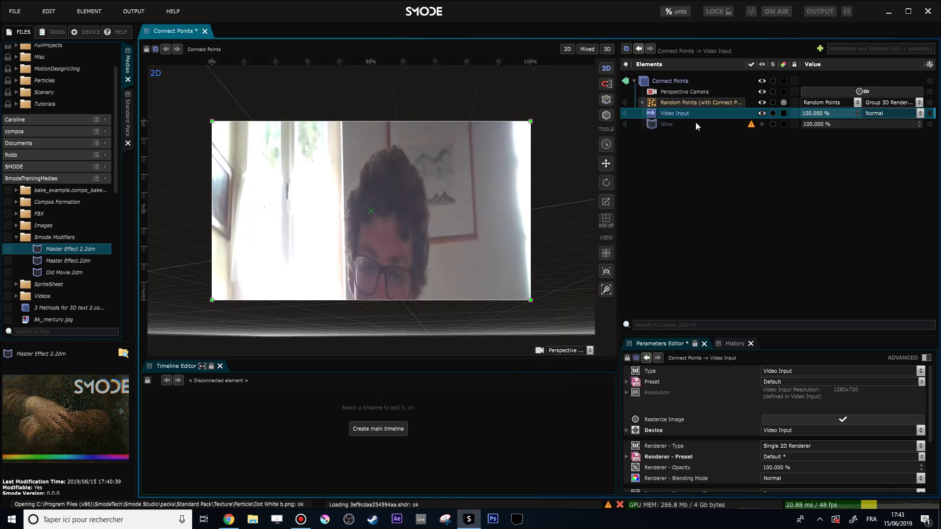
{"action": "mouse_move", "coordinate": [669, 105]}
{"action": "left_mouse_down"}
{"action": "mouse_move", "coordinate": [671, 97]}
{"action": "mouse_move", "coordinate": [664, 105]}
{"action": "left_mouse_up"}
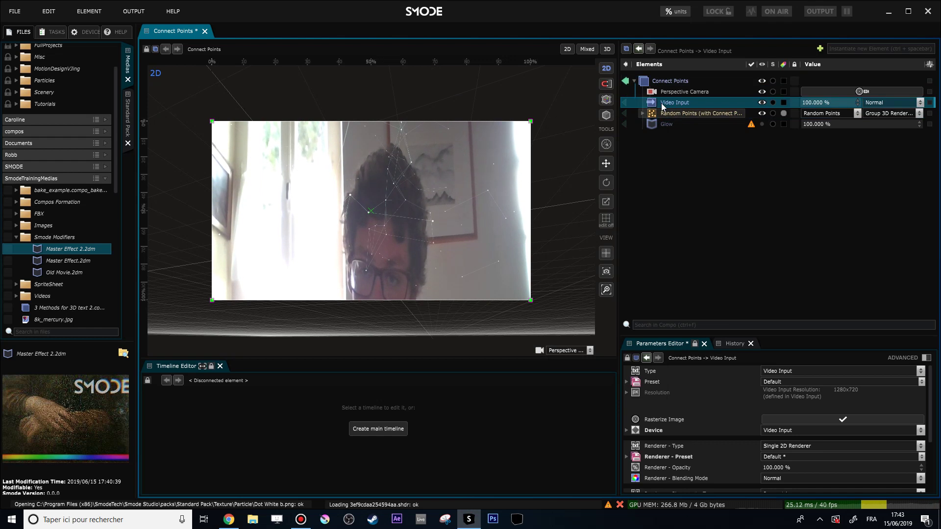
{"action": "scroll", "coordinate": [351, 212], "scroll_direction": "up", "scroll_amount": 3}
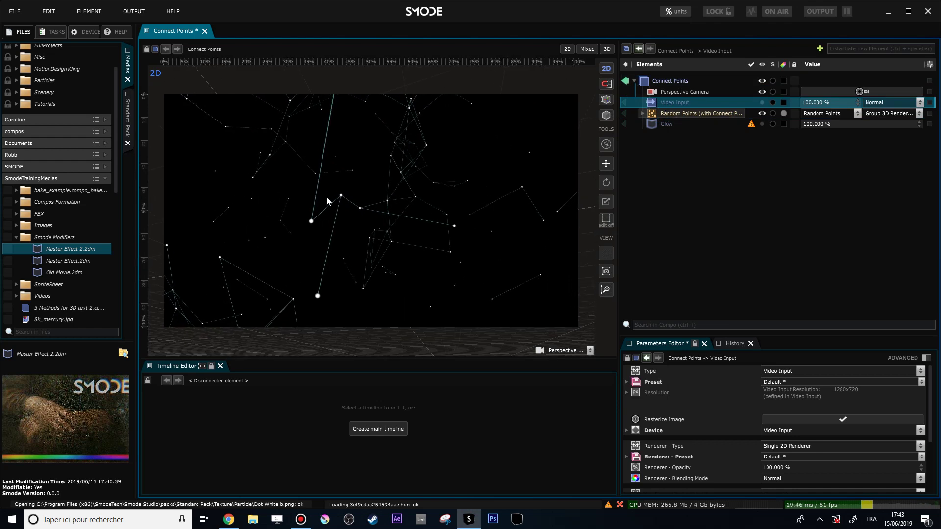
Add a Compo Based utility modifier to the Connect Points composition and expand its inner Compo.
{"action": "right_click", "coordinate": [659, 159]}
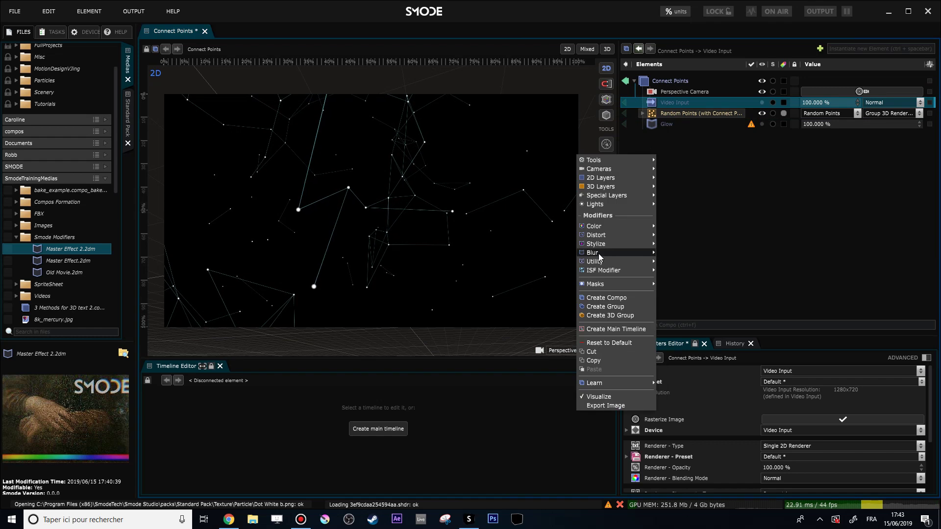
{"action": "mouse_move", "coordinate": [599, 262]}
{"action": "left_click", "coordinate": [687, 281]}
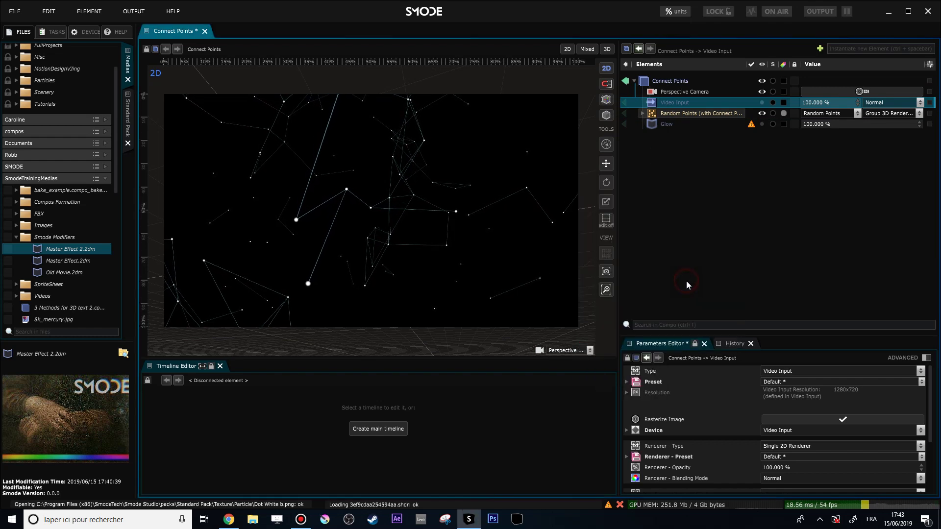
{"action": "left_click", "coordinate": [642, 136]}
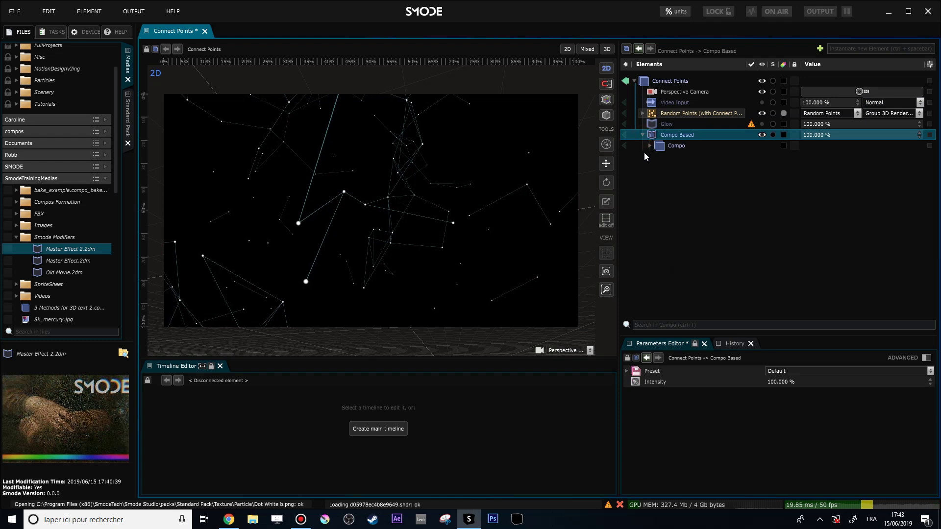
{"action": "left_click", "coordinate": [654, 146]}
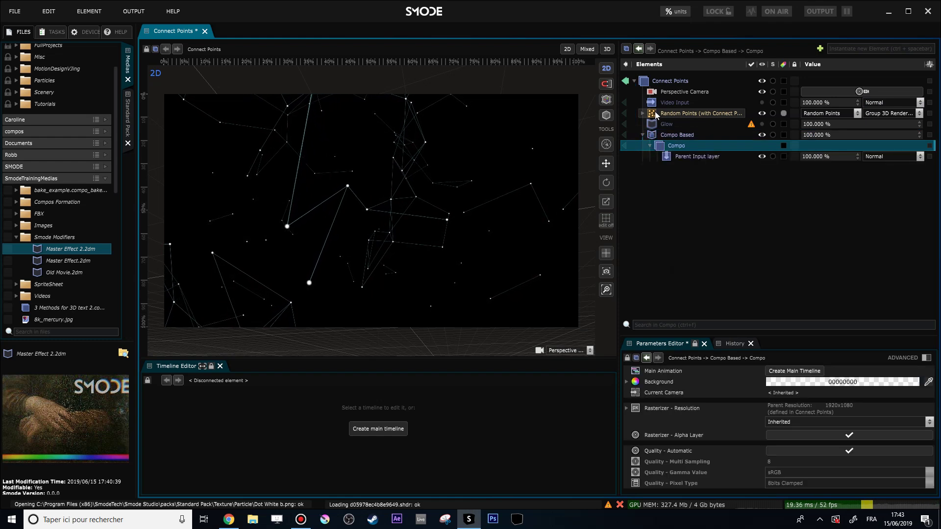
Move Random Points, Perspective Camera and Glow into the Compo Based modifier's Compo, accepting the camera as its current camera.
{"action": "left_click_drag", "start_coordinate": [671, 144], "coordinate": [671, 146]}
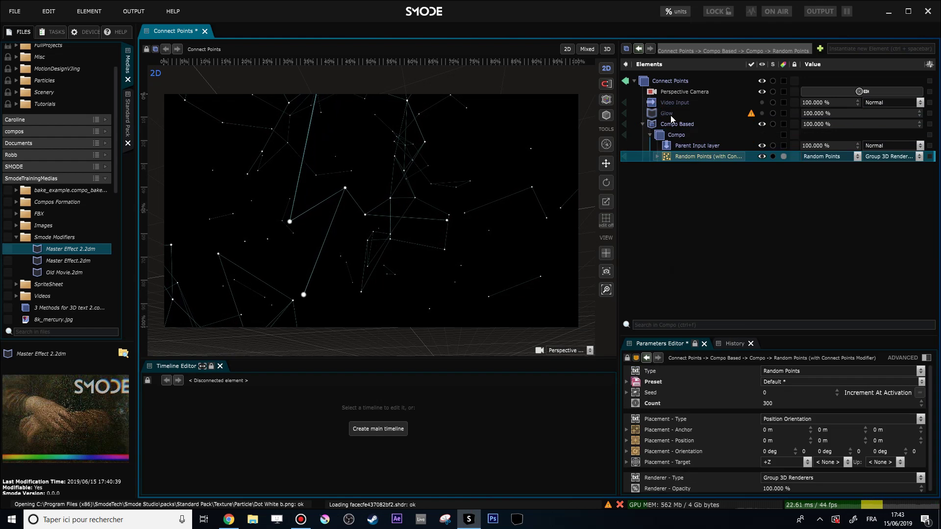
{"action": "left_click_drag", "start_coordinate": [660, 92], "coordinate": [673, 133]}
{"action": "left_click_drag", "start_coordinate": [671, 136], "coordinate": [671, 136]}
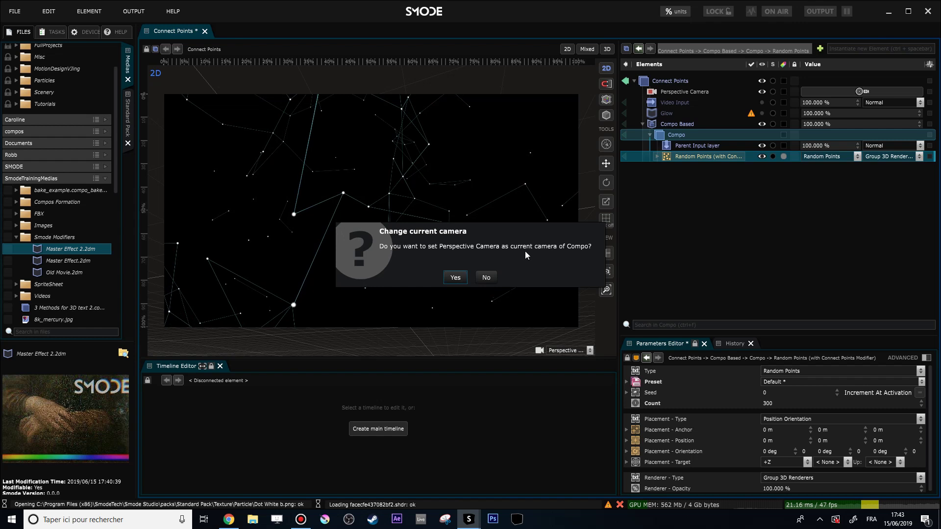
{"action": "left_click", "coordinate": [458, 279]}
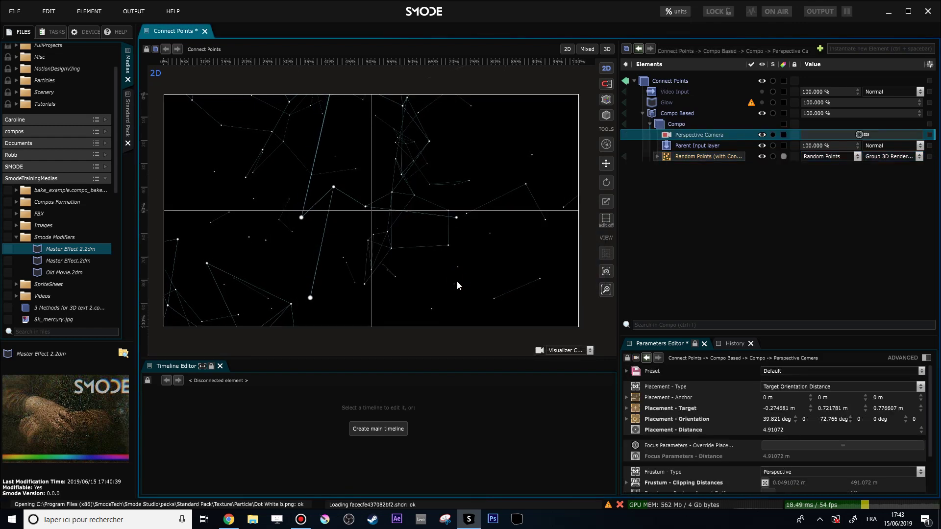
{"action": "left_click_drag", "start_coordinate": [657, 101], "coordinate": [668, 125]}
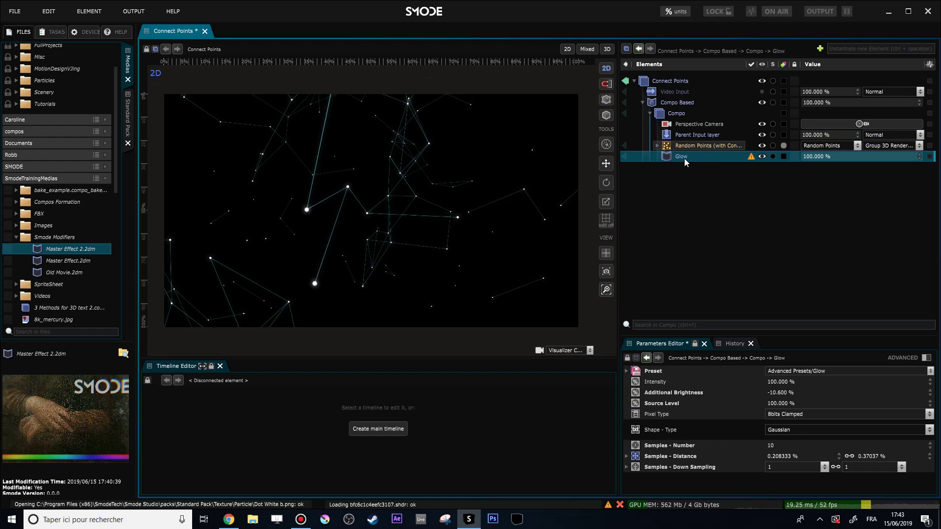
Expand Random Points and move the Parent Input layer into its Sprite Points renderer as a texture.
{"action": "left_click", "coordinate": [672, 136]}
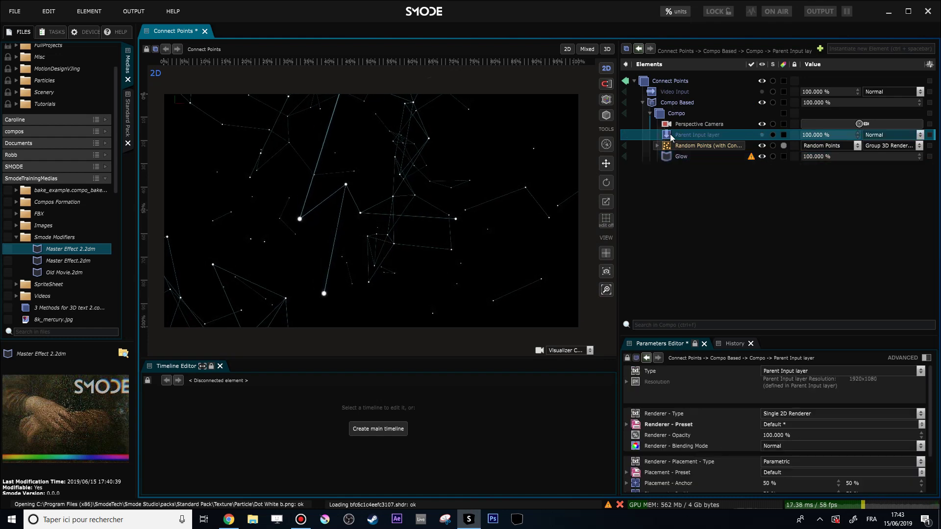
{"action": "left_click", "coordinate": [658, 146]}
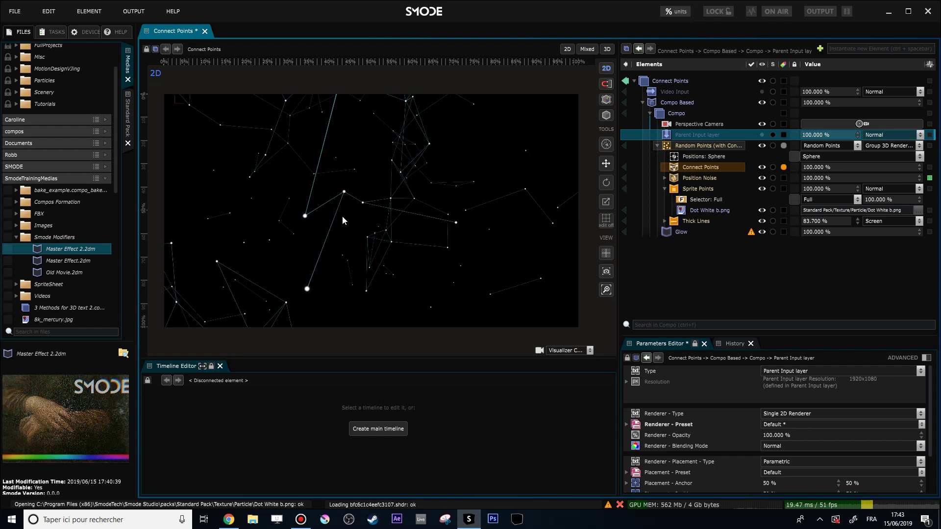
{"action": "left_click", "coordinate": [673, 103]}
{"action": "scroll", "coordinate": [269, 231], "scroll_direction": "up", "scroll_amount": 3}
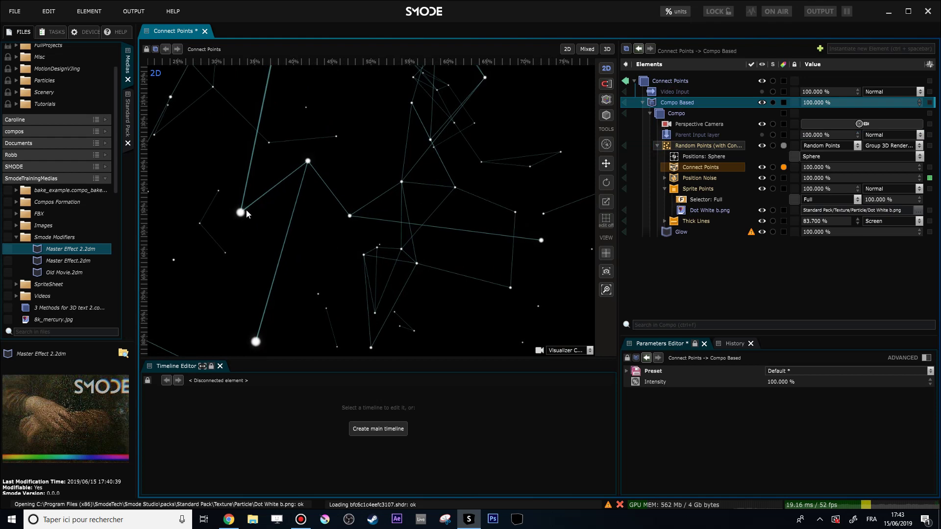
{"action": "left_click", "coordinate": [684, 137]}
{"action": "left_click_drag", "start_coordinate": [685, 137], "coordinate": [707, 208]}
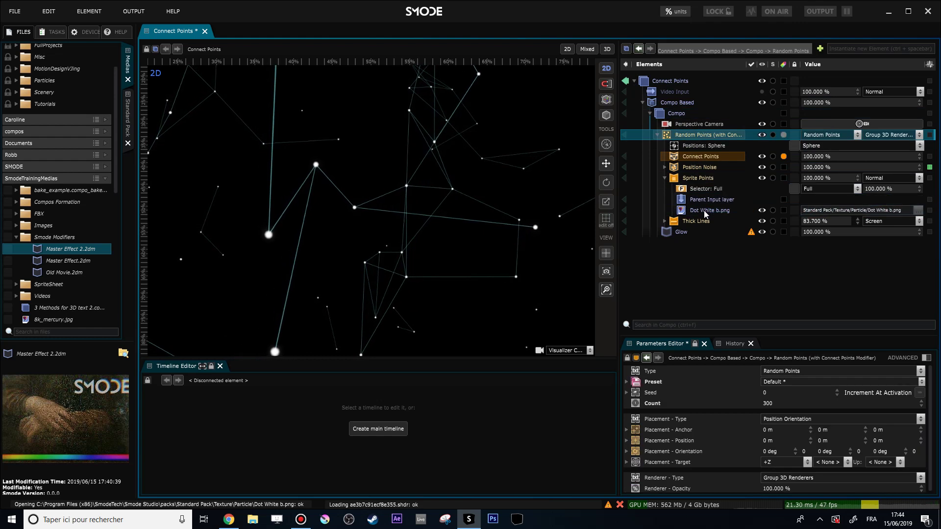
Delete the Dot White b.png texture from the Sprite Points renderer.
{"action": "left_click", "coordinate": [700, 214]}
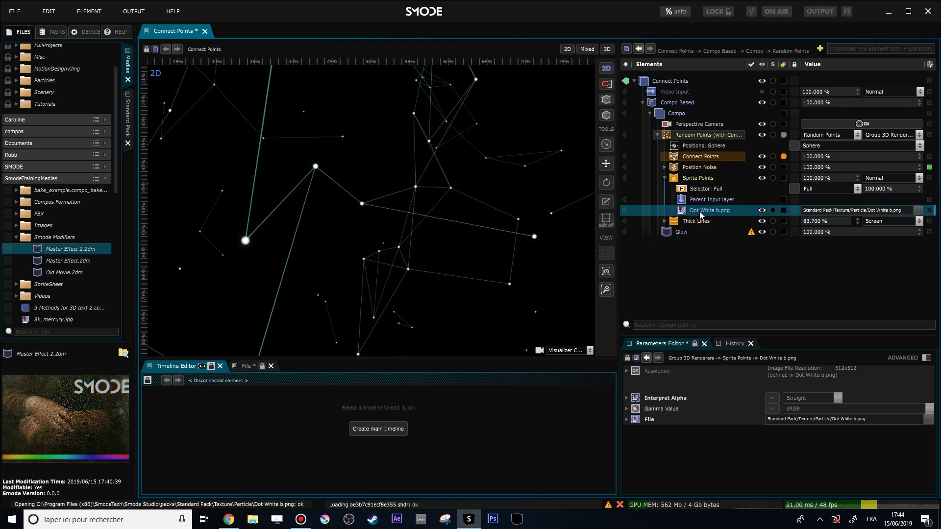
{"action": "left_click", "coordinate": [700, 213]}
{"action": "key", "text": "Delete"}
{"action": "key", "text": "Return"}
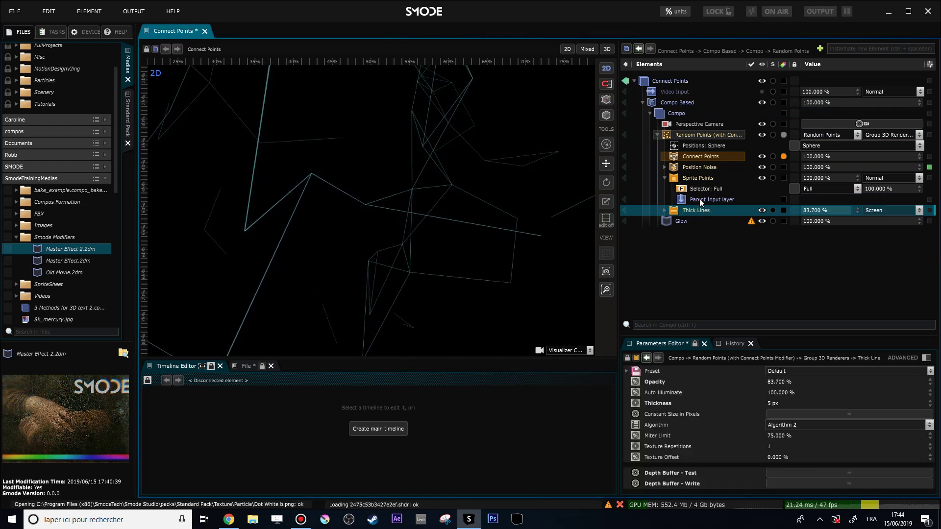
Switch on the Video Input layer and compare it with the Compo Based modifier off and on again.
{"action": "left_click", "coordinate": [675, 93]}
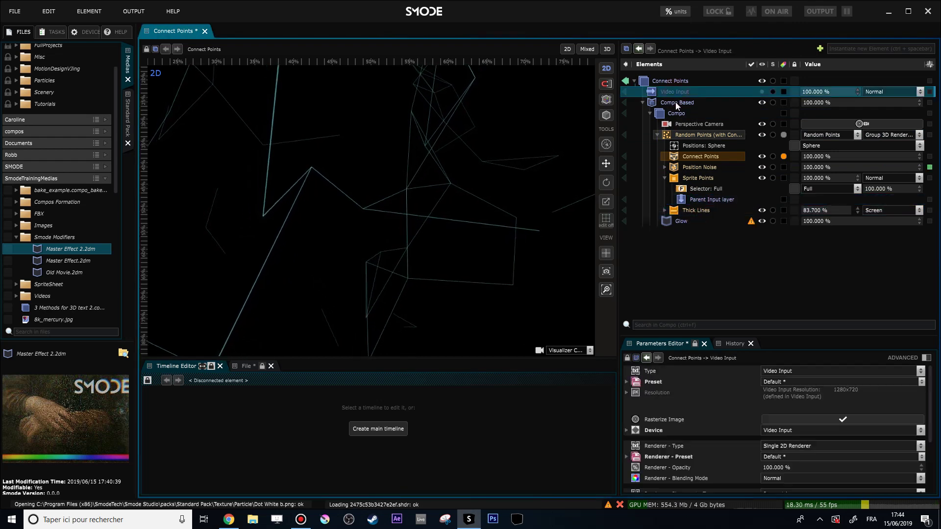
{"action": "left_click", "coordinate": [676, 103]}
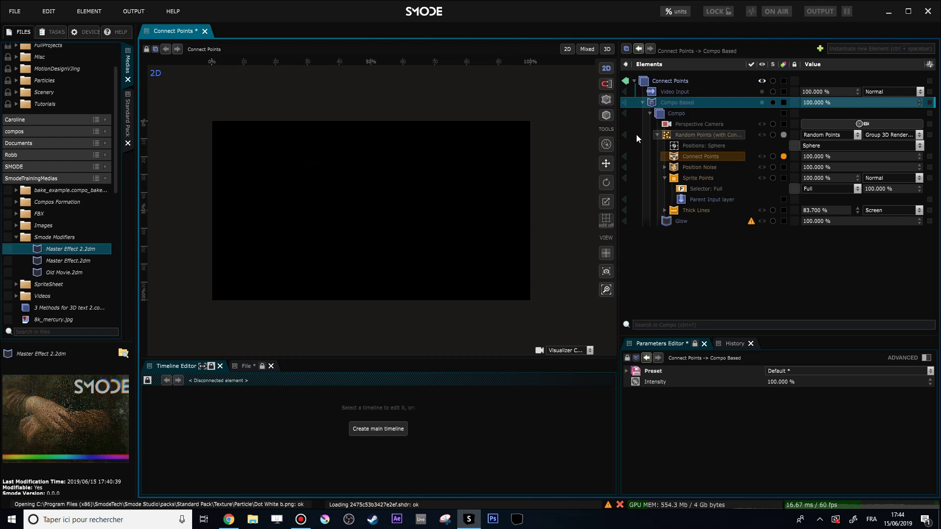
{"action": "left_click", "coordinate": [682, 92]}
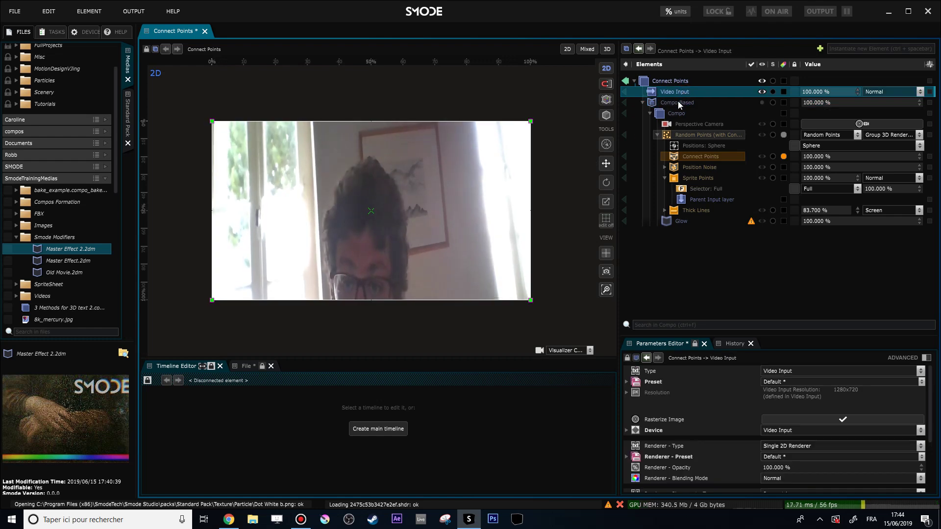
{"action": "left_click", "coordinate": [679, 102]}
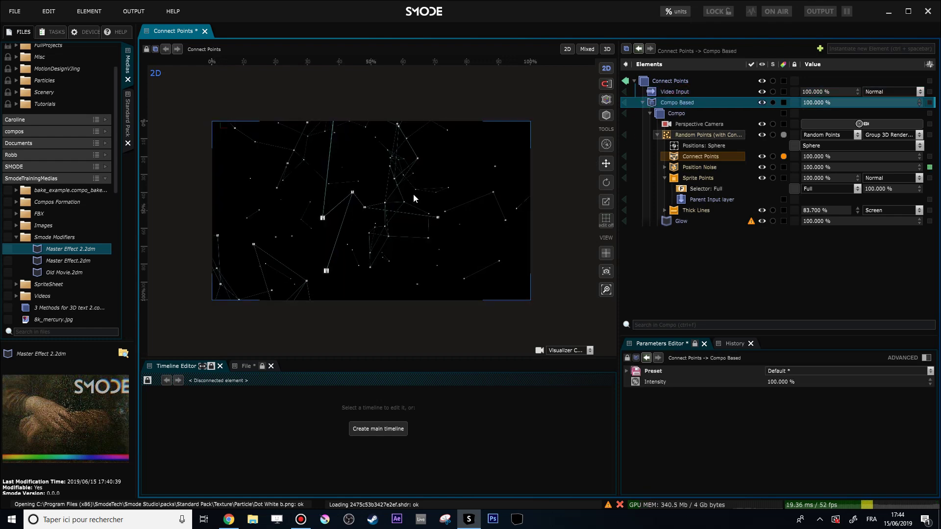
Enlarge the Sprite Points renderer's object space size to 1.5294 m by 0.8294 m.
{"action": "left_click", "coordinate": [683, 187]}
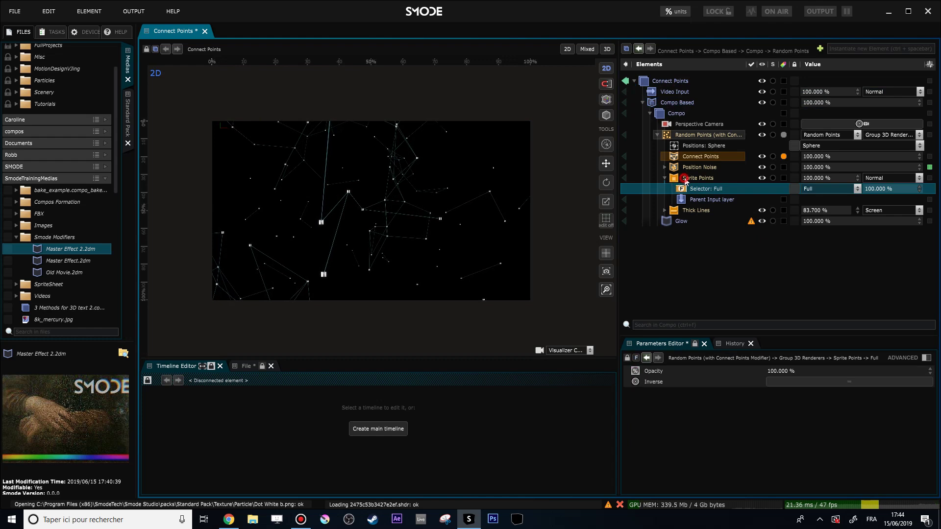
{"action": "left_click", "coordinate": [685, 179]}
{"action": "left_click_drag", "start_coordinate": [862, 457], "coordinate": [857, 464]}
{"action": "left_click", "coordinate": [844, 458]}
{"action": "left_click_drag", "start_coordinate": [792, 459], "coordinate": [792, 424]}
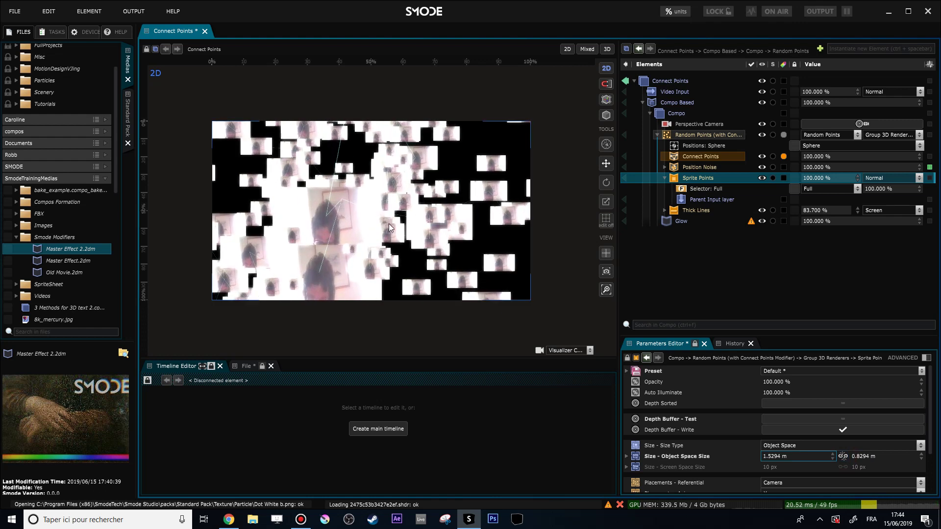
Switch off the Glow modifier inside the Compo.
{"action": "scroll", "coordinate": [367, 212], "scroll_direction": "up", "scroll_amount": 3}
{"action": "left_click_drag", "start_coordinate": [367, 211], "coordinate": [440, 175]}
{"action": "left_click", "coordinate": [681, 221]}
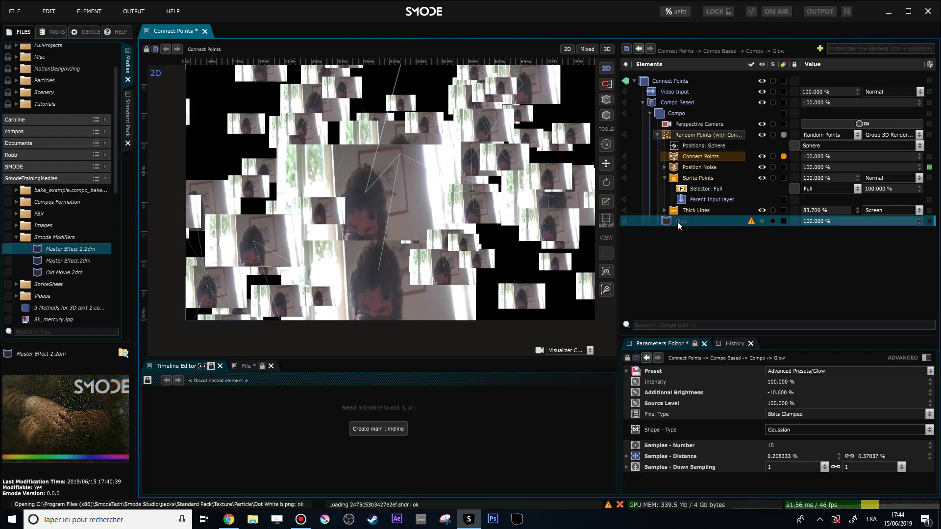
Add a Radial Mask to the Parent Input layer used by Sprite Points.
{"action": "left_click", "coordinate": [685, 201]}
{"action": "right_click", "coordinate": [685, 200]}
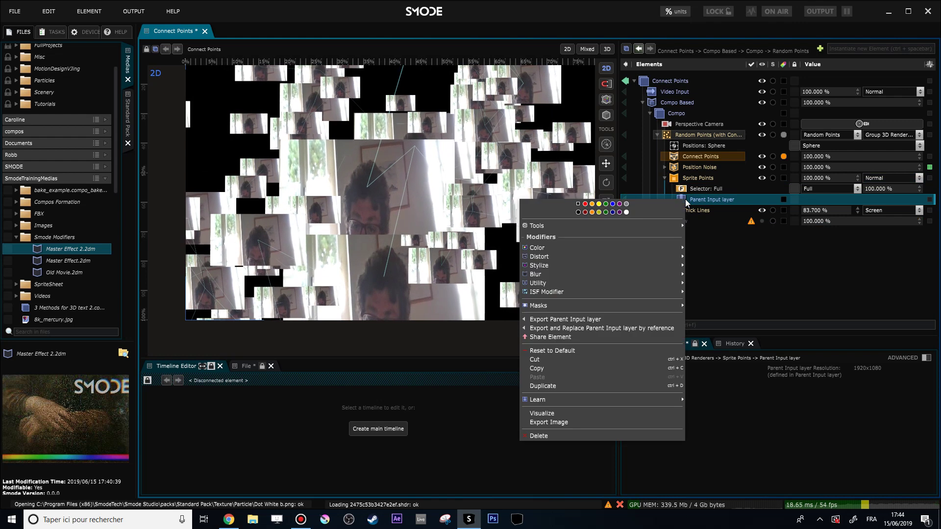
{"action": "mouse_move", "coordinate": [586, 306]}
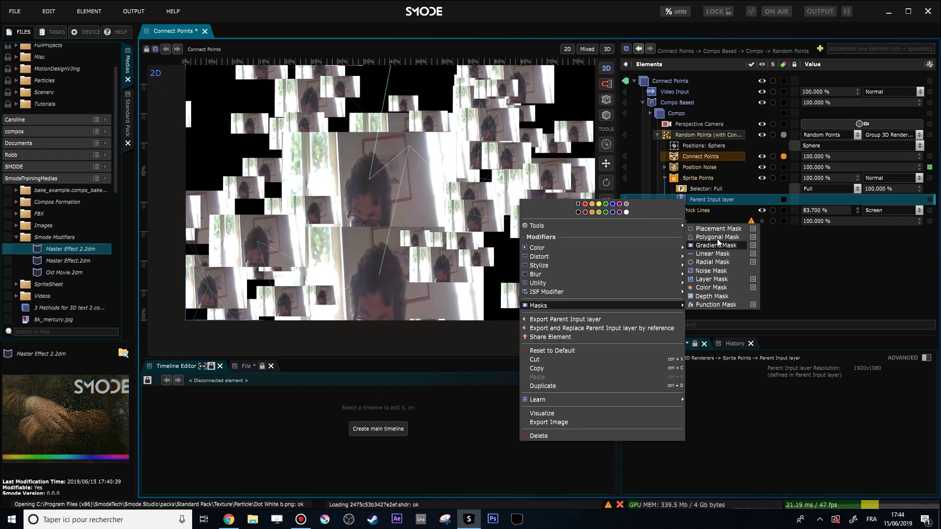
{"action": "left_click", "coordinate": [714, 269]}
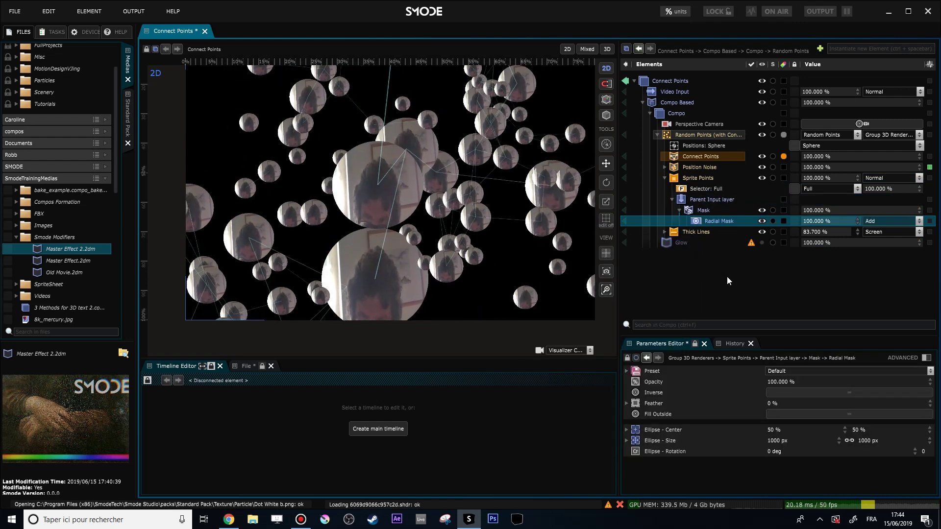
Enable Depth Sorted and the Depth Buffer Test for the Sprite Points renderer.
{"action": "left_click", "coordinate": [698, 179]}
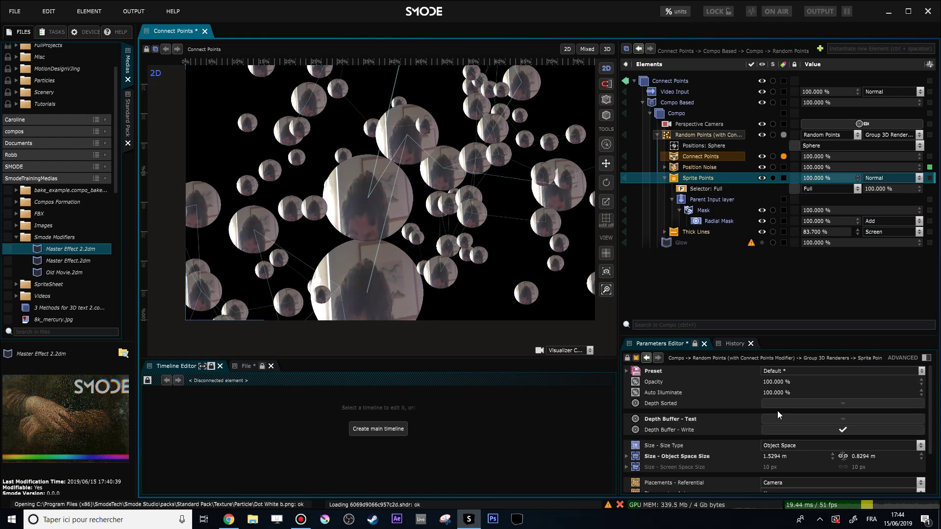
{"action": "left_click", "coordinate": [811, 405]}
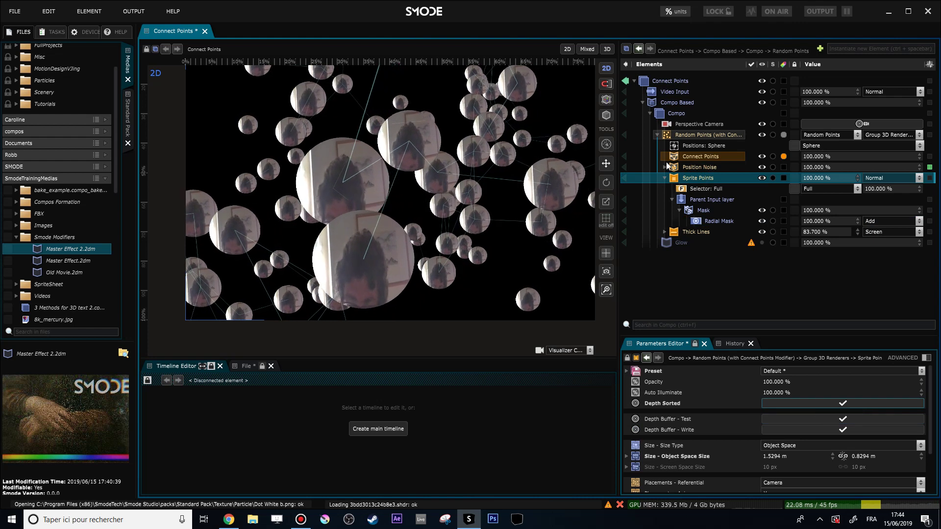
Set the Thick Lines thickness to 11.25 px and the second object space size value of Sprite Points to 0.7494 m.
{"action": "left_click", "coordinate": [685, 233]}
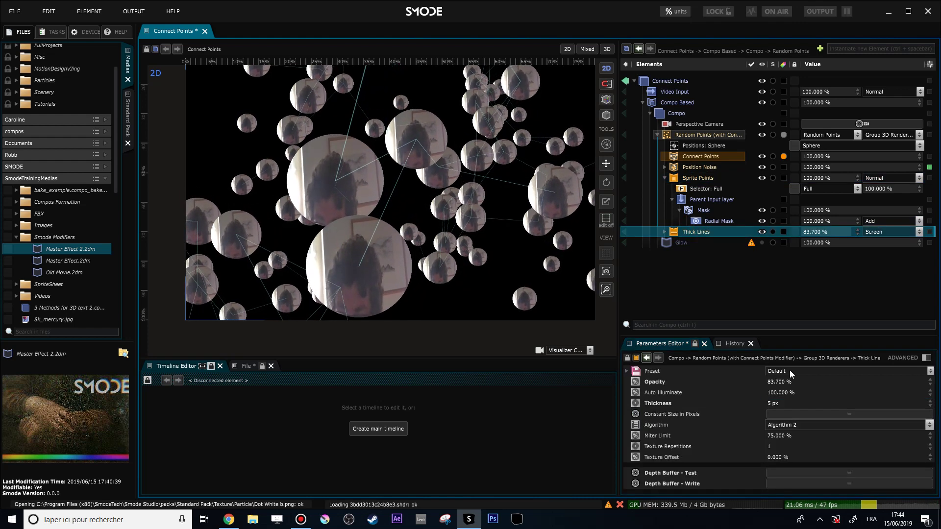
{"action": "left_click_drag", "start_coordinate": [775, 405], "coordinate": [775, 386]}
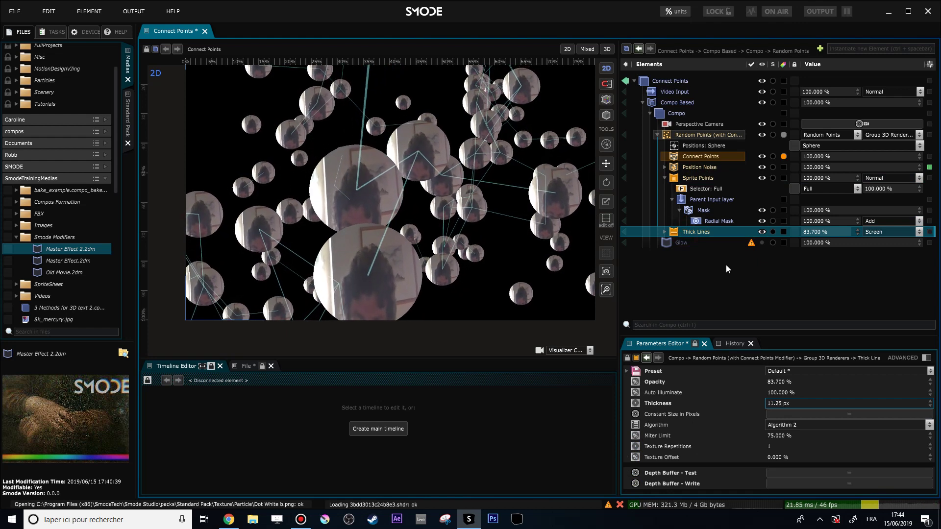
{"action": "left_click", "coordinate": [706, 179]}
{"action": "left_click_drag", "start_coordinate": [865, 456], "coordinate": [853, 456]}
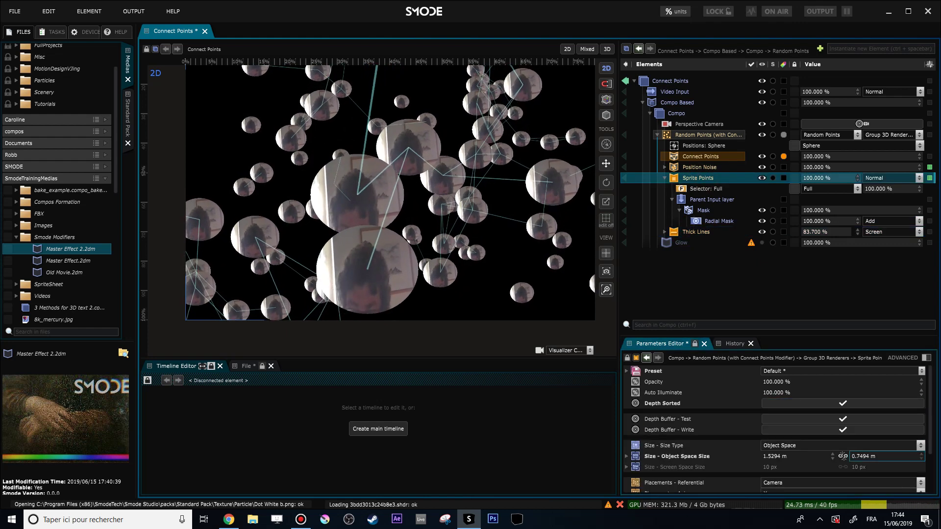
Collapse the Random Points group inside the Compo and switch its Glow modifier back on.
{"action": "scroll", "coordinate": [440, 245], "scroll_direction": "down", "scroll_amount": 2}
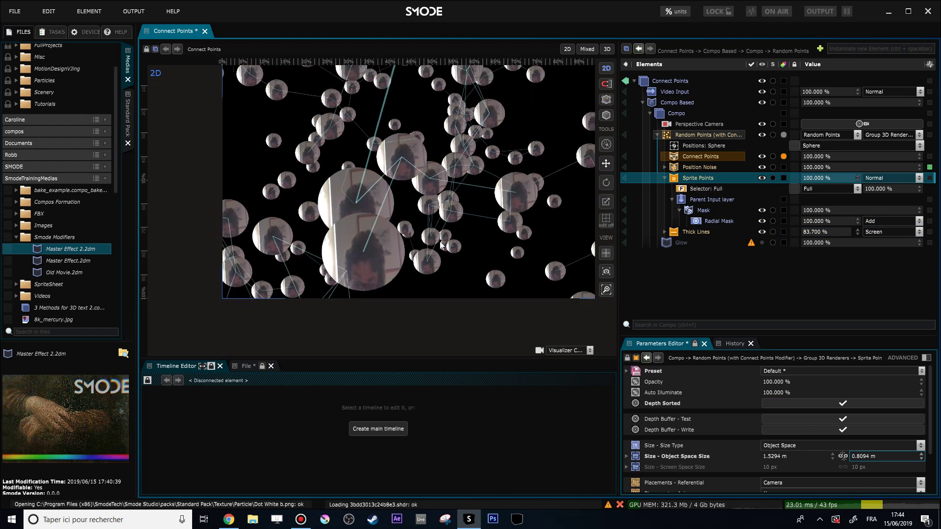
{"action": "scroll", "coordinate": [439, 235], "scroll_direction": "up", "scroll_amount": 2}
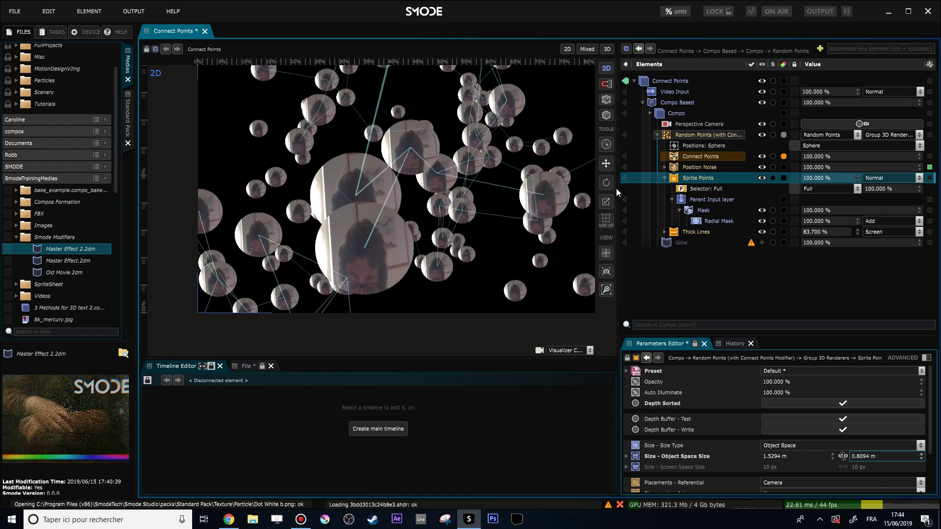
{"action": "left_click", "coordinate": [672, 102]}
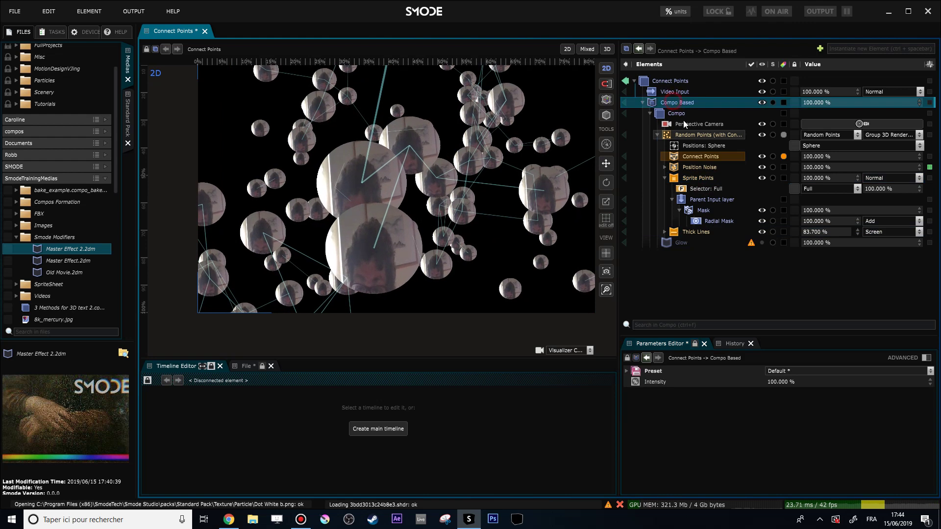
{"action": "left_click", "coordinate": [658, 134]}
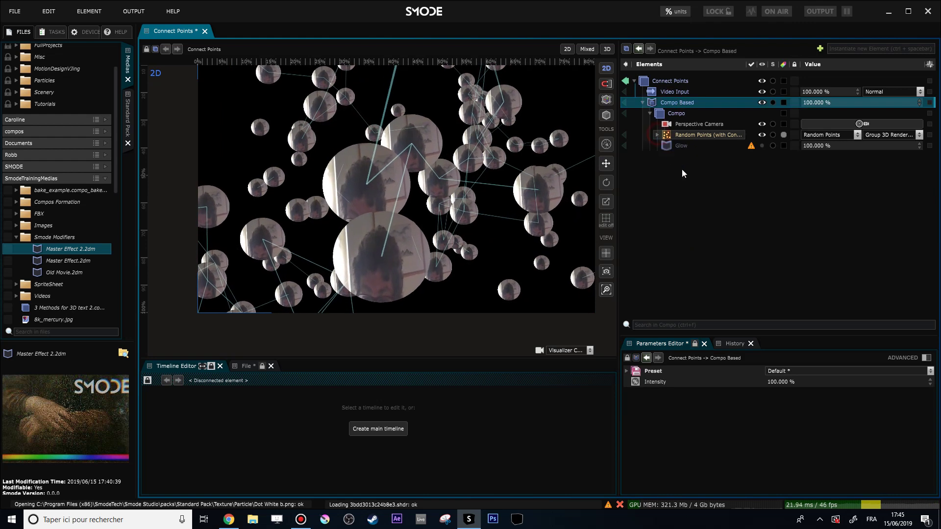
{"action": "left_click", "coordinate": [677, 144]}
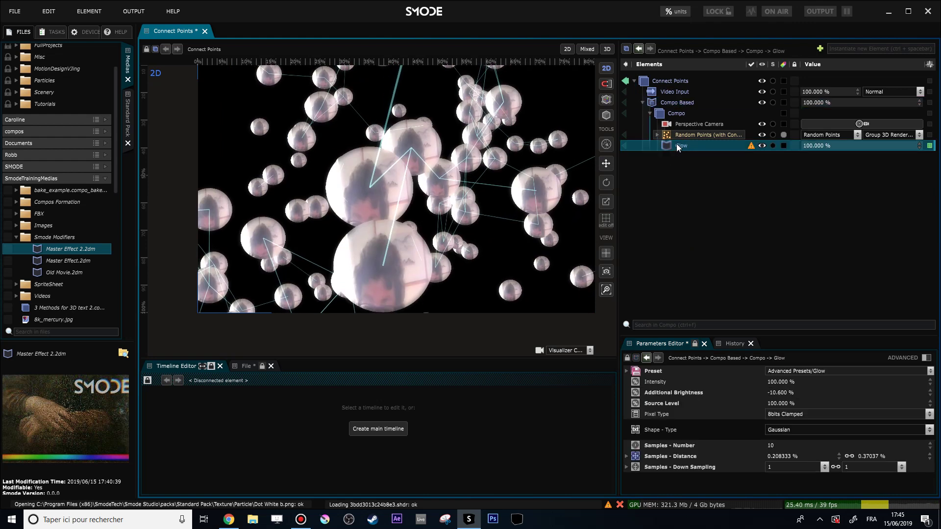
Expose the Glow modifier's intensity as a parameter and move the resulting Parameter Bank inside Compo Based.
{"action": "right_click", "coordinate": [825, 145]}
{"action": "left_click", "coordinate": [763, 236]}
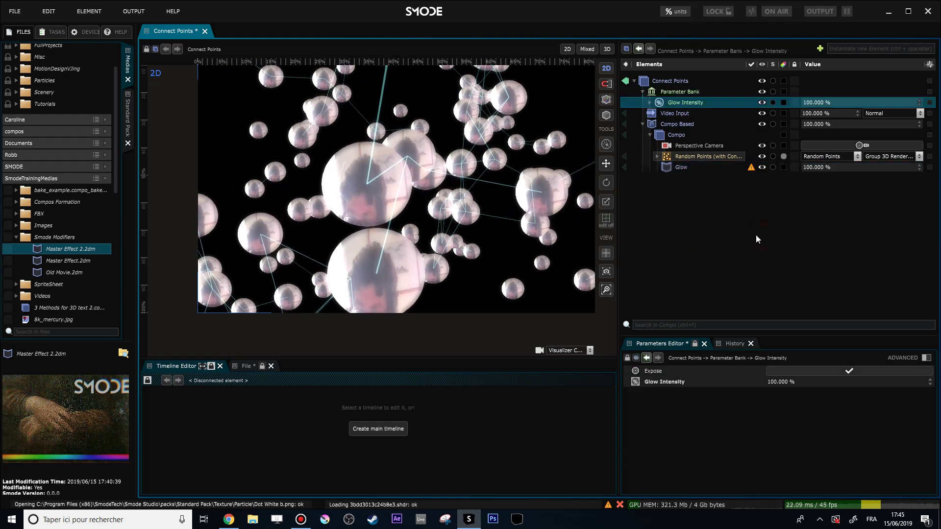
{"action": "left_click_drag", "start_coordinate": [659, 92], "coordinate": [665, 125]}
Expose the width of Sprite Points' Object Space Size as a percentage parameter from 0 m to 1.5294 m.
{"action": "left_click", "coordinate": [657, 160]}
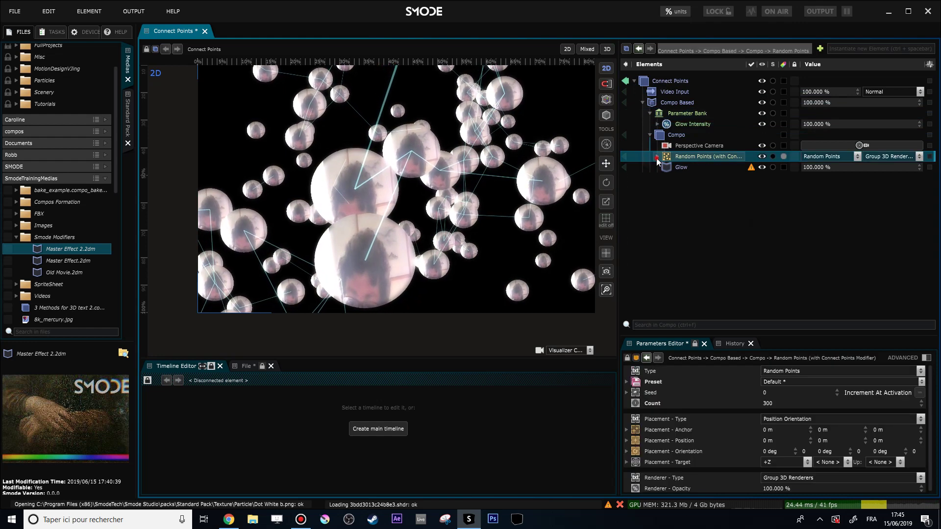
{"action": "left_click", "coordinate": [657, 158]}
{"action": "left_click", "coordinate": [687, 201]}
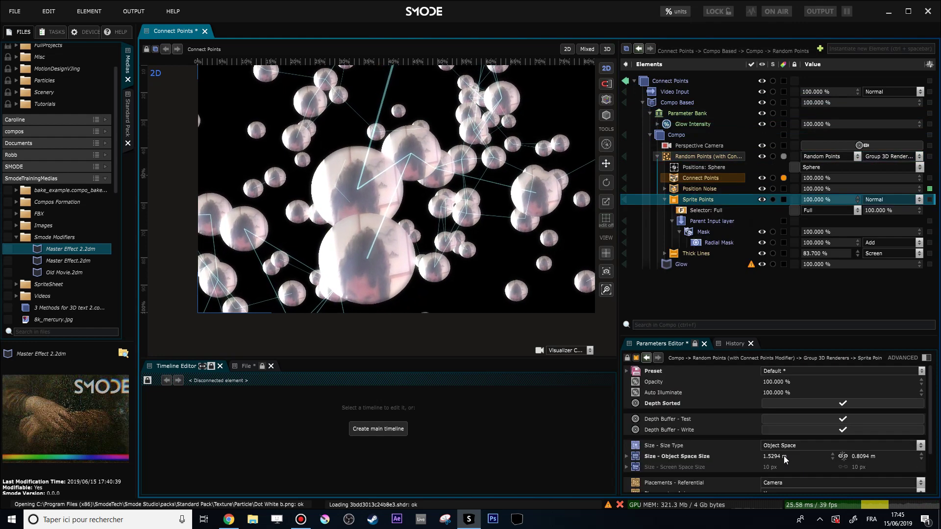
{"action": "right_click", "coordinate": [681, 456]}
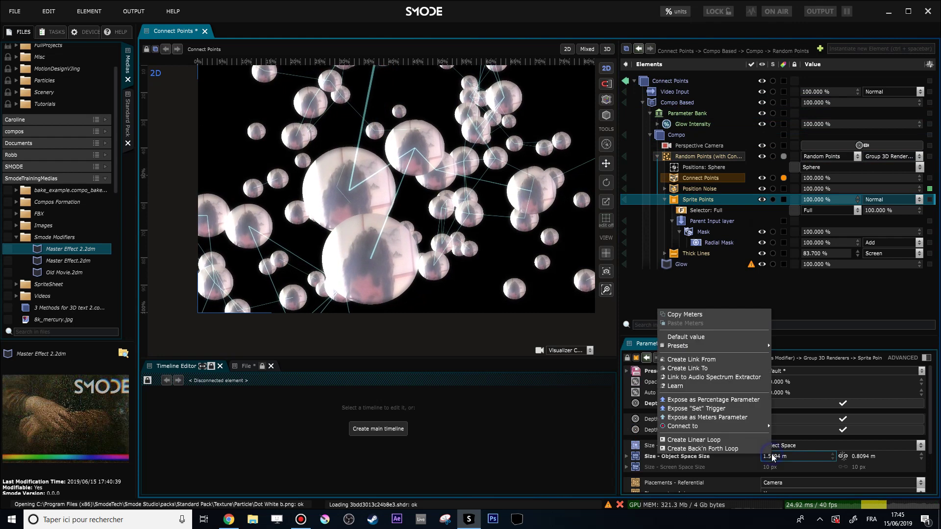
{"action": "left_click", "coordinate": [741, 400]}
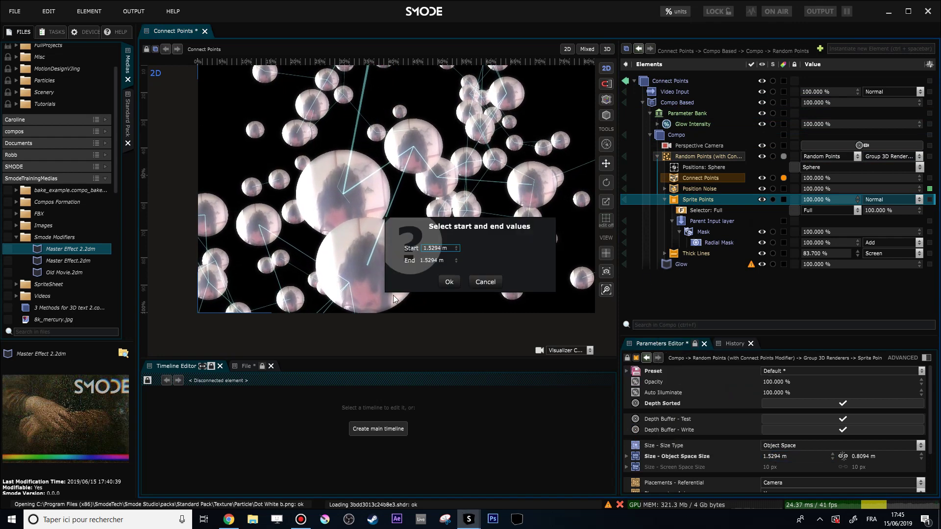
{"action": "type", "text": "0"}
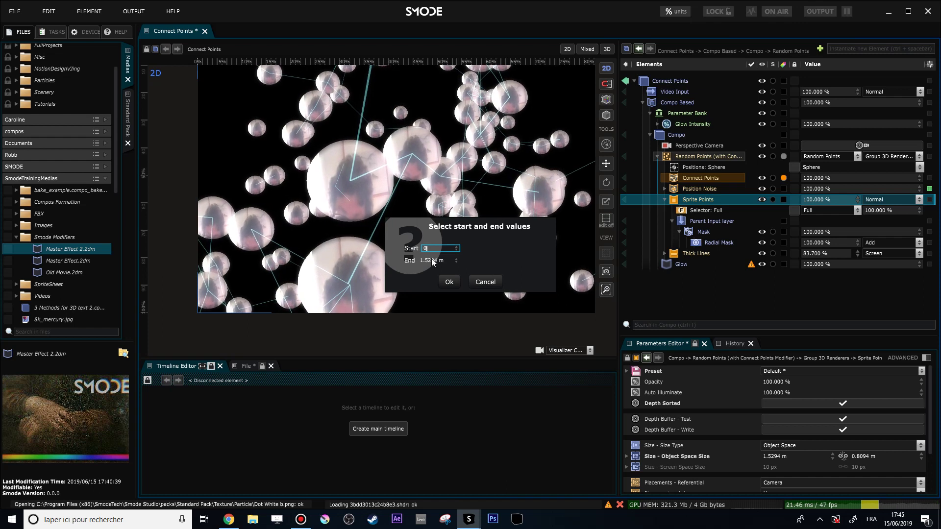
{"action": "left_click", "coordinate": [449, 281]}
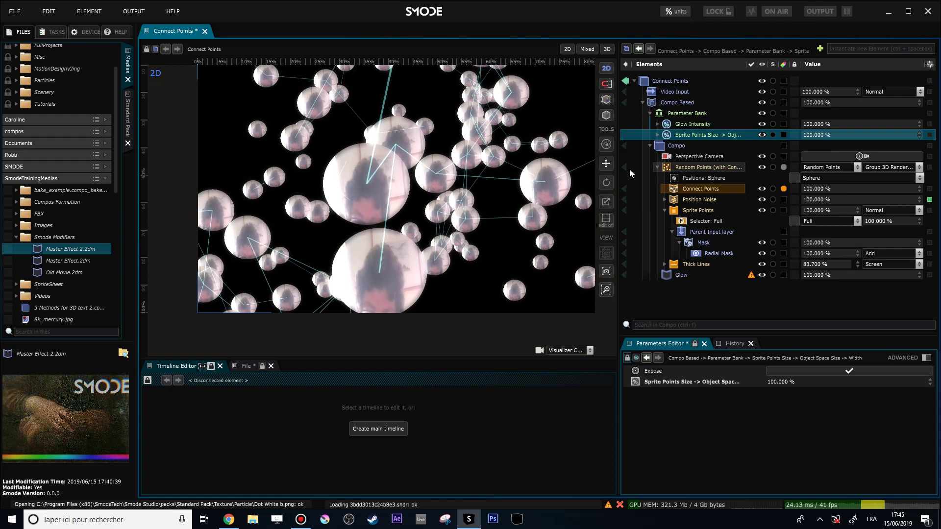
Test the exposed Sprite Points size parameter in the Function Editor at 0% and at 100%.
{"action": "left_click", "coordinate": [681, 124]}
{"action": "left_click", "coordinate": [686, 135]}
{"action": "left_click", "coordinate": [307, 366]}
{"action": "left_click", "coordinate": [374, 402]}
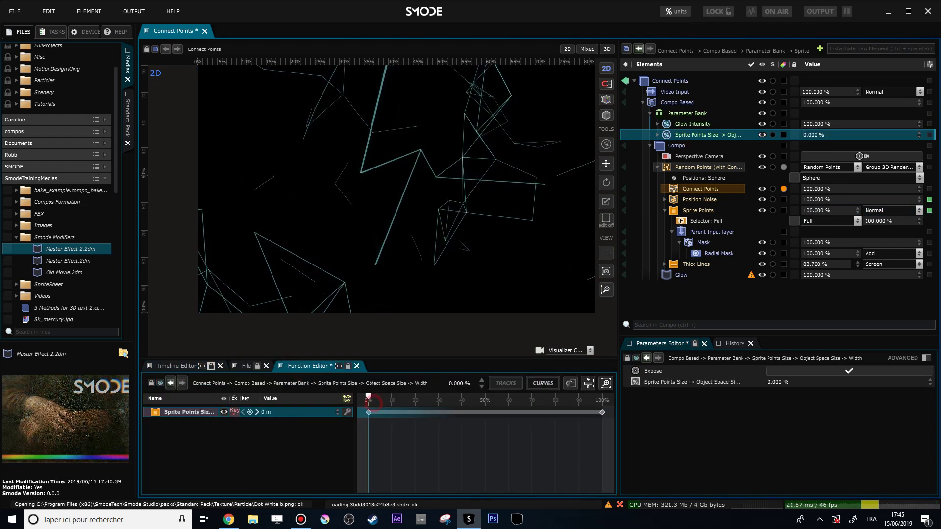
{"action": "left_click_drag", "start_coordinate": [919, 135], "coordinate": [919, 86]}
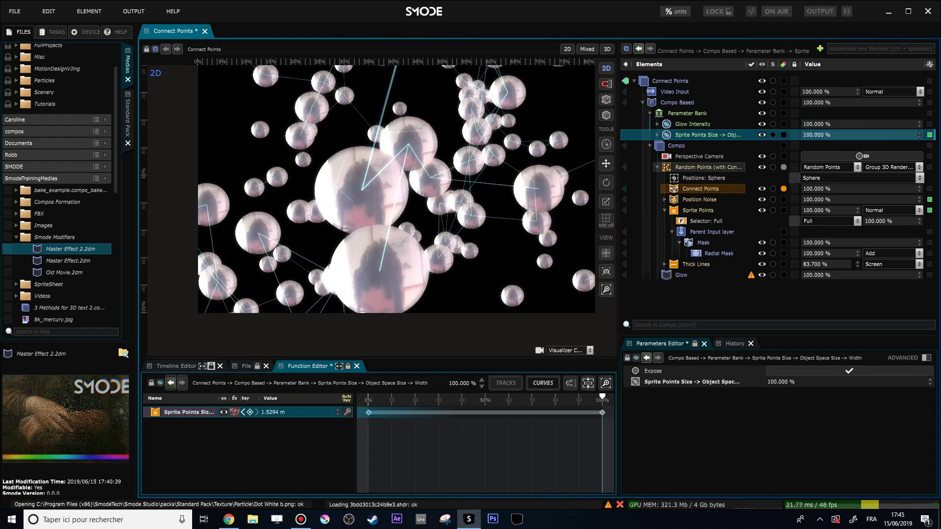
Link the width and height of Sprite Points' Object Space Size and test the size parameter across its range.
{"action": "left_click", "coordinate": [701, 211]}
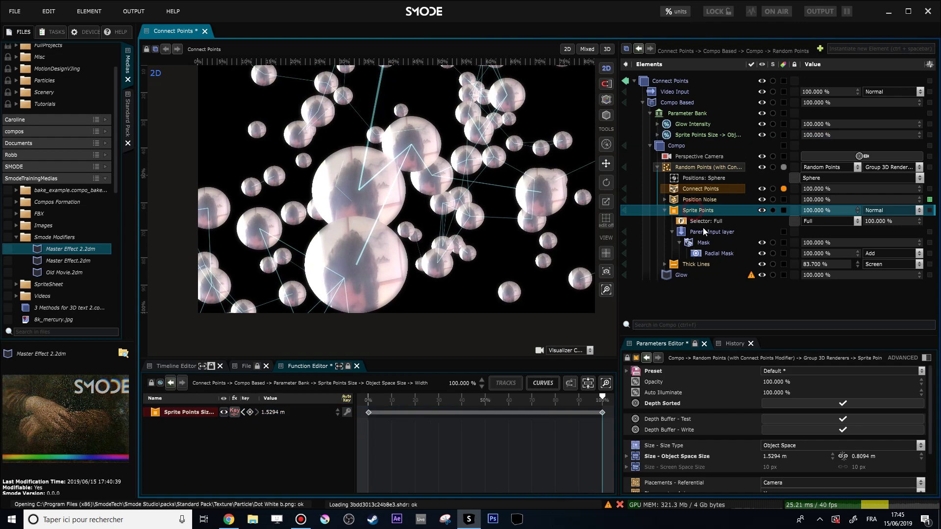
{"action": "left_click", "coordinate": [844, 458]}
{"action": "left_click_drag", "start_coordinate": [602, 398], "coordinate": [409, 398]}
{"action": "left_click_drag", "start_coordinate": [832, 483], "coordinate": [832, 492]}
{"action": "left_click_drag", "start_coordinate": [384, 398], "coordinate": [602, 398]}
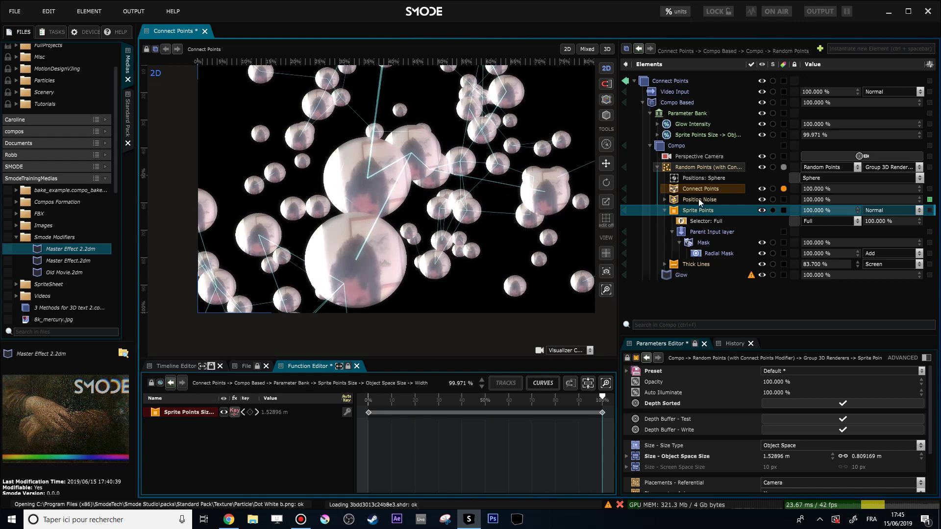
Expose the Thick Lines thickness as a percentage parameter from 0 px to 11.25 px.
{"action": "left_click", "coordinate": [697, 265]}
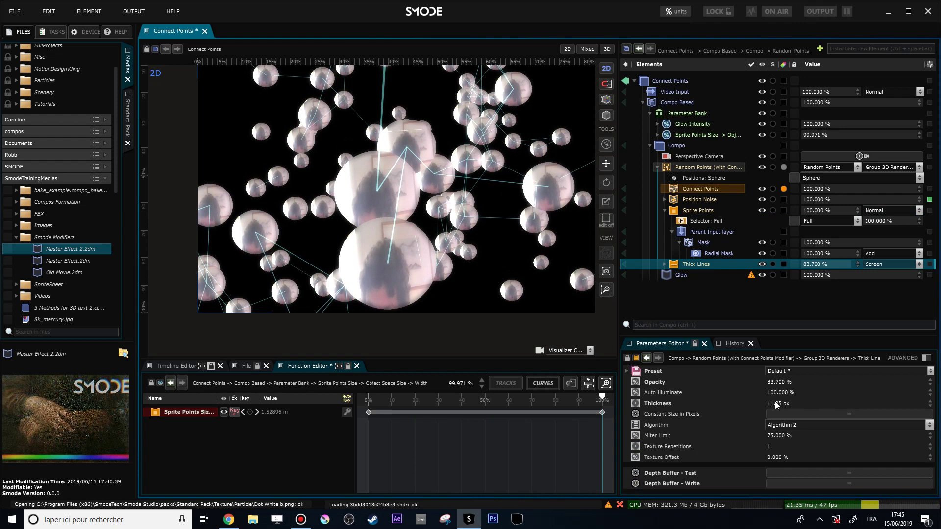
{"action": "right_click", "coordinate": [661, 403]}
{"action": "left_click", "coordinate": [755, 349]}
{"action": "type", "text": "0"}
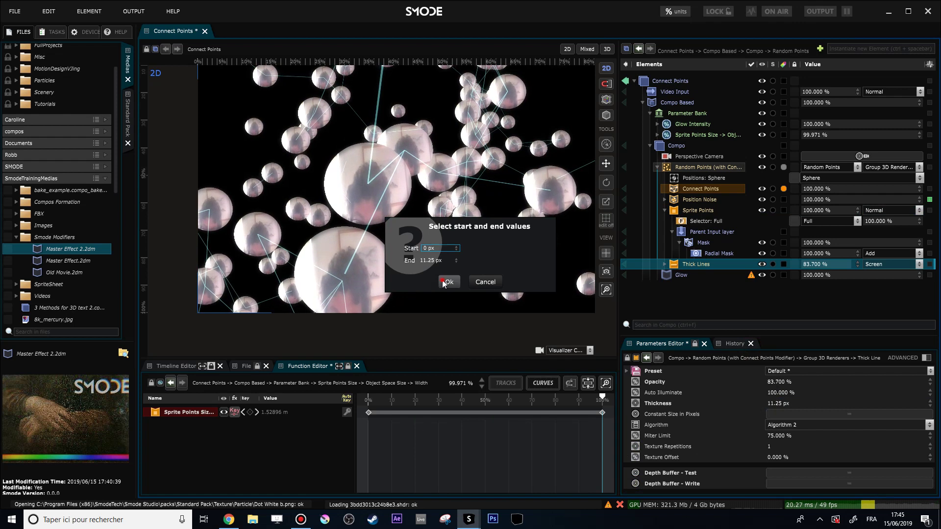
{"action": "left_click", "coordinate": [443, 281]}
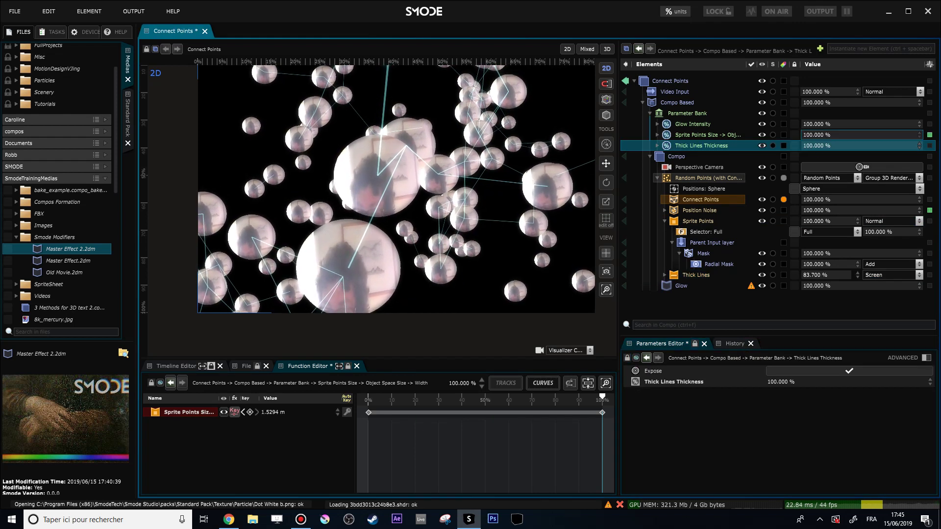
Set the Glow Intensity parameter in the Parameter Bank to 0%.
{"action": "double_click", "coordinate": [836, 124]}
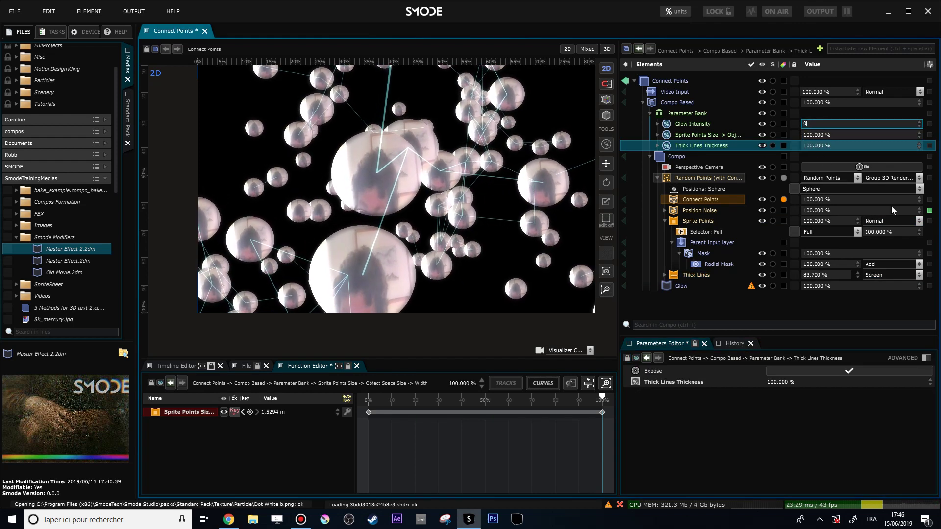
{"action": "type", "text": "0"}
{"action": "key", "text": "Return"}
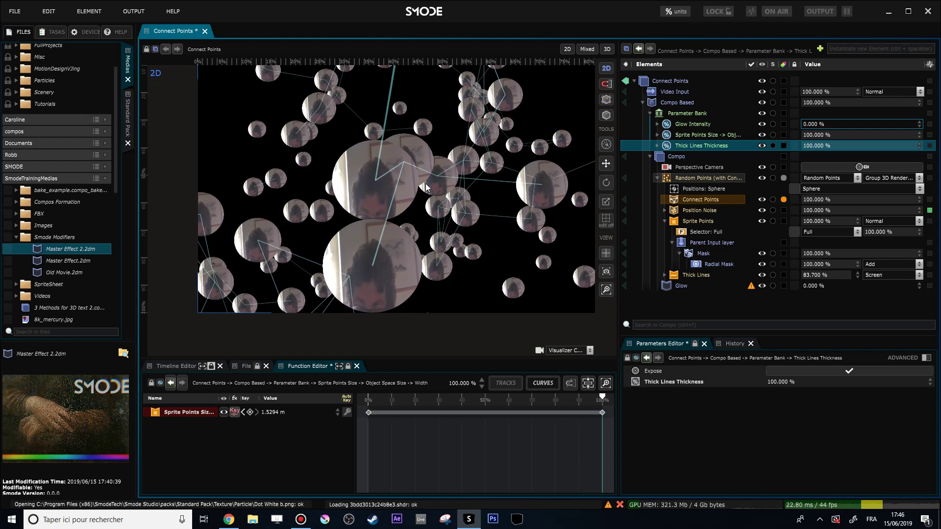
{"action": "scroll", "coordinate": [372, 208], "scroll_direction": "down", "scroll_amount": 1}
{"action": "scroll", "coordinate": [373, 207], "scroll_direction": "down", "scroll_amount": 1}
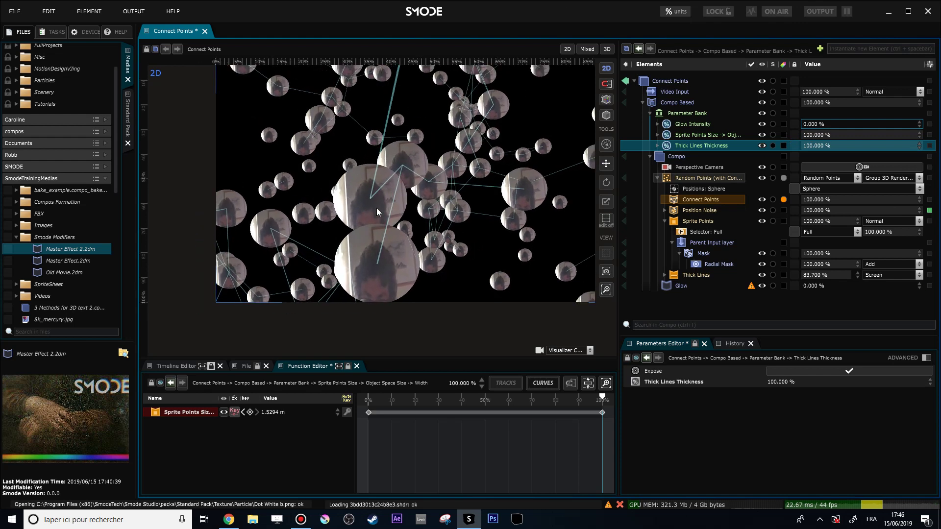
Export the Compo Based modifier as "Point cloud plexus repeater" into the Smode Modifiers folder of SmodeTrainingMedias and select the exported file.
{"action": "left_click", "coordinate": [642, 103]}
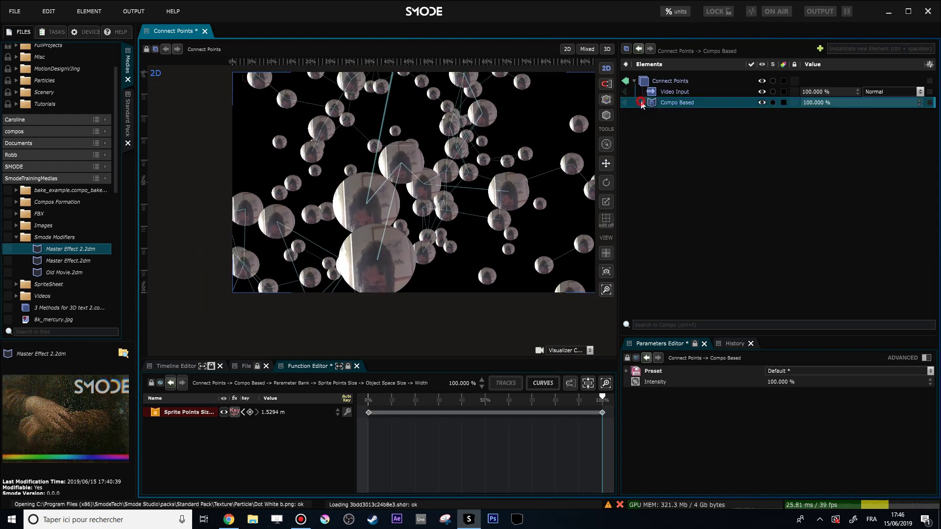
{"action": "right_click", "coordinate": [667, 102]}
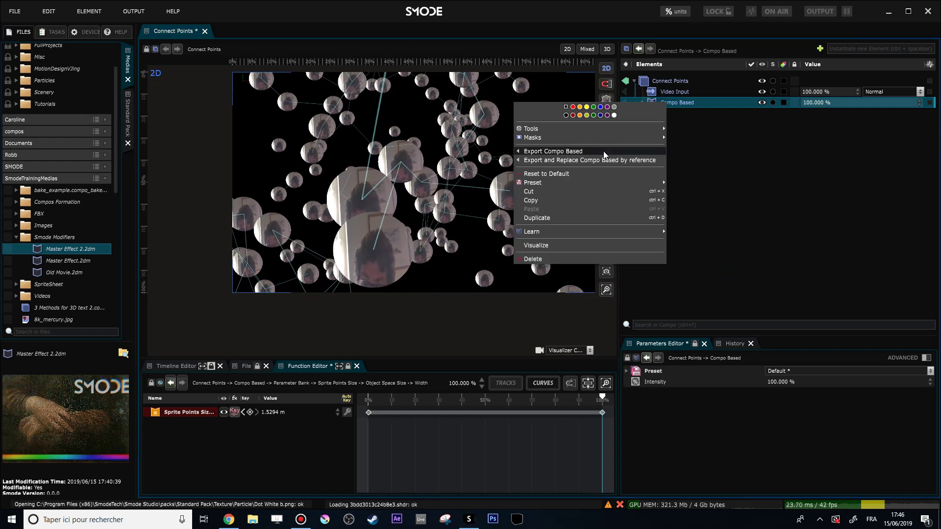
{"action": "left_click", "coordinate": [553, 151]}
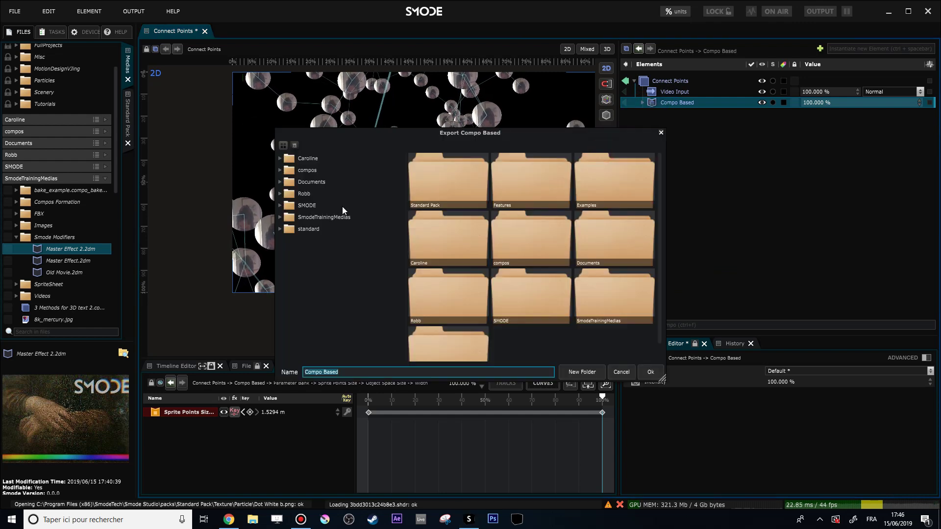
{"action": "left_click", "coordinate": [280, 218]}
{"action": "left_click", "coordinate": [313, 277]}
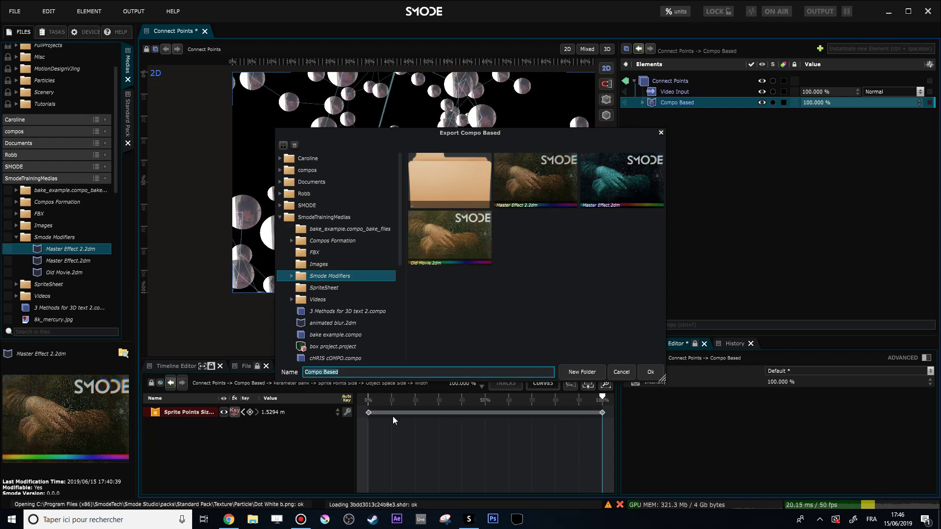
{"action": "type", "text": "Point cloud plexu"}
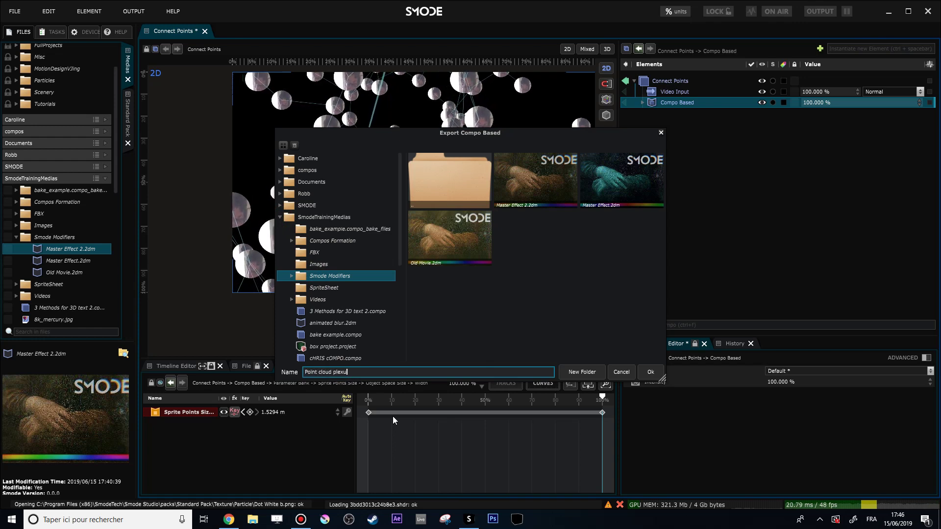
{"action": "type", "text": "s repeater"}
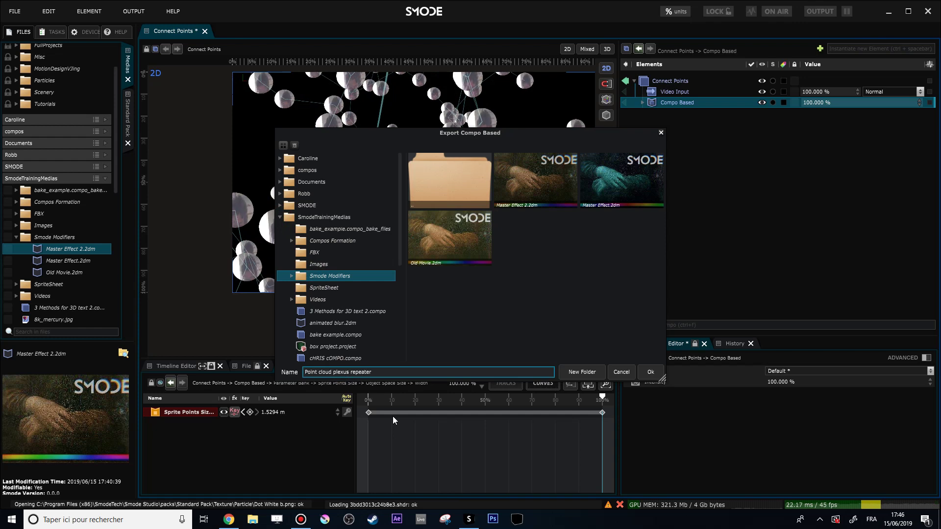
{"action": "left_click", "coordinate": [642, 372]}
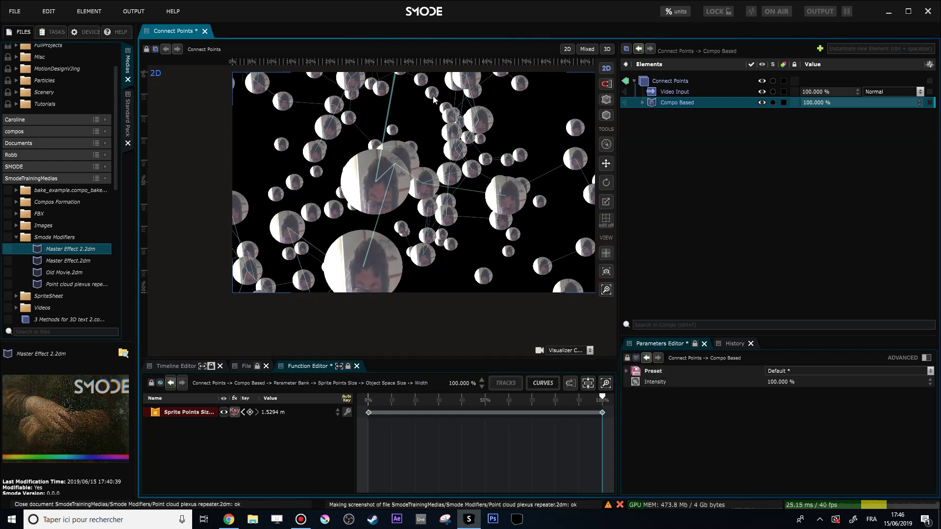
{"action": "left_click", "coordinate": [53, 284]}
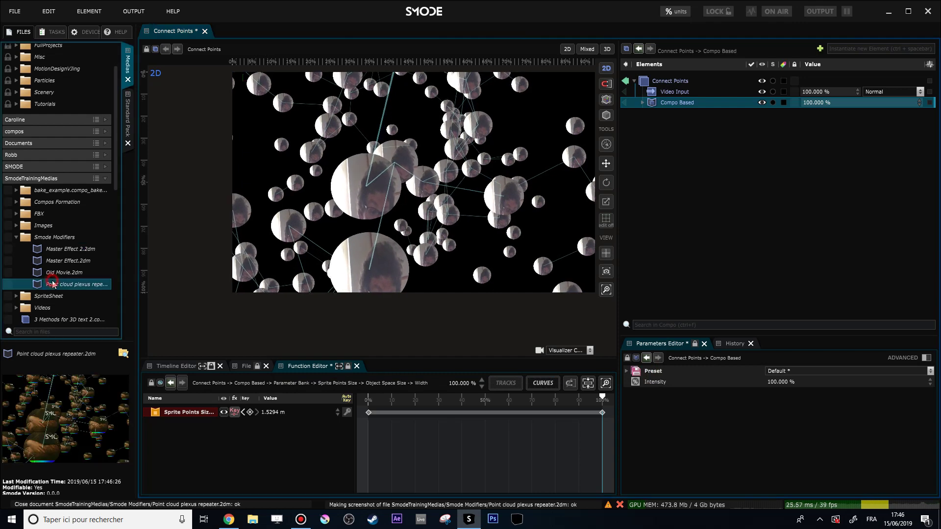
Close the Connect Points composition and open Particube.compo from the Particle Examples.
{"action": "left_click", "coordinate": [204, 32]}
{"action": "left_click", "coordinate": [450, 276]}
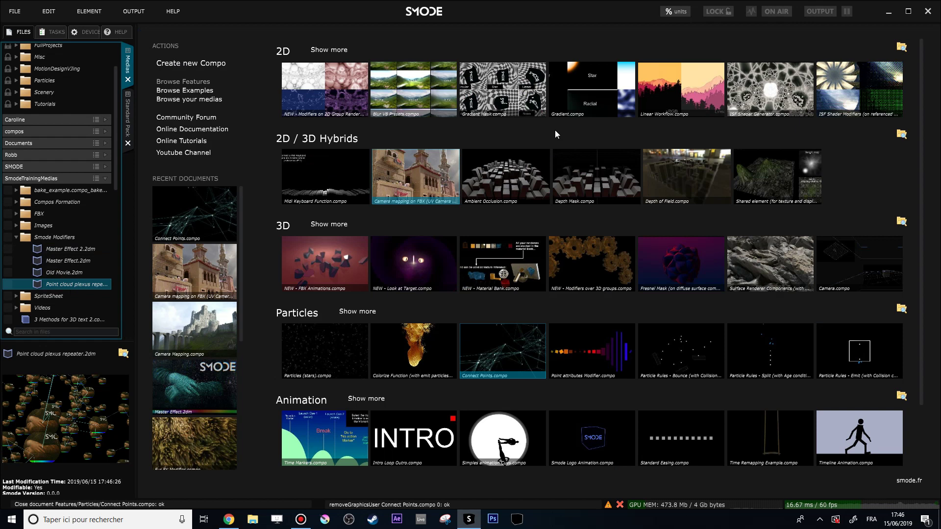
{"action": "left_click", "coordinate": [198, 92]}
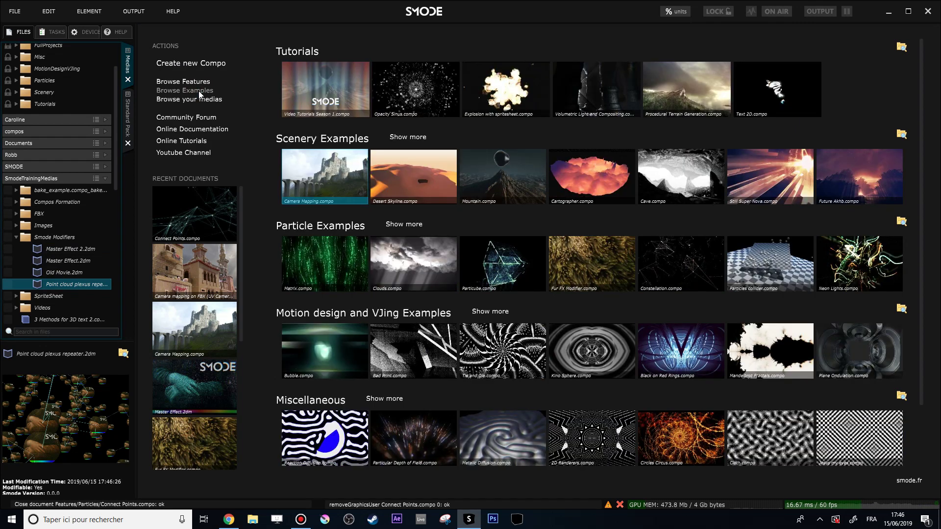
{"action": "left_click", "coordinate": [197, 80]}
{"action": "left_click", "coordinate": [198, 91]}
{"action": "left_click", "coordinate": [497, 265]}
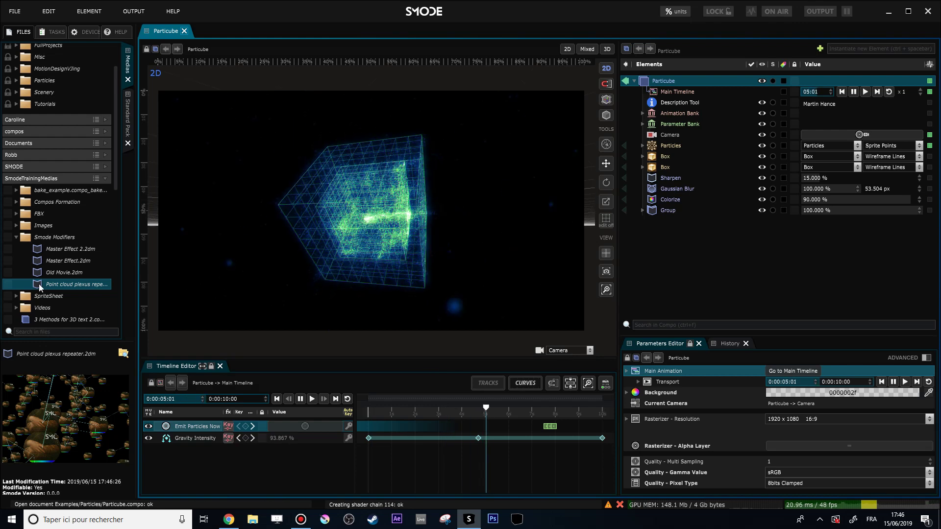
Add the Point cloud plexus repeater.2dm modifier to the Particube composition and inspect its effect in the viewport.
{"action": "left_click_drag", "start_coordinate": [39, 286], "coordinate": [623, 79]}
{"action": "left_click", "coordinate": [639, 82]}
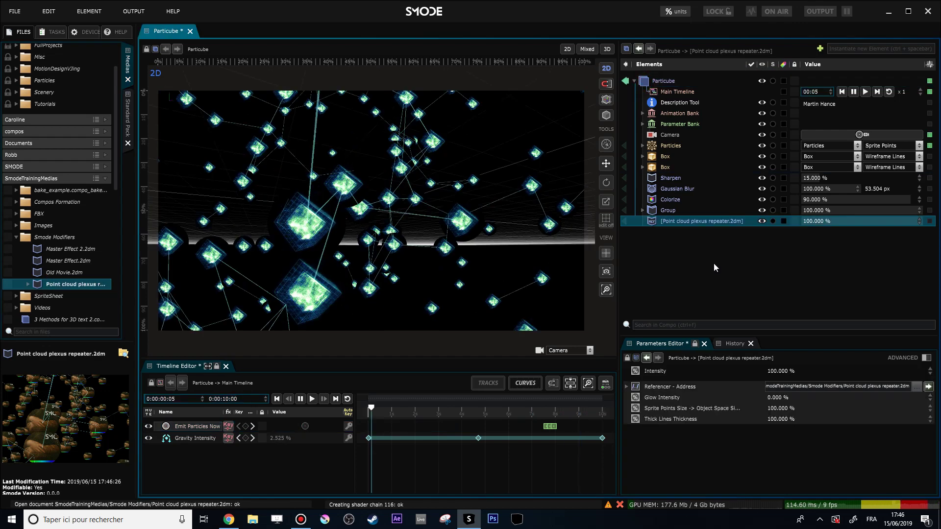
{"action": "scroll", "coordinate": [448, 221], "scroll_direction": "up", "scroll_amount": 2}
{"action": "left_click_drag", "start_coordinate": [221, 201], "coordinate": [386, 191]}
{"action": "scroll", "coordinate": [387, 191], "scroll_direction": "up", "scroll_amount": 3}
{"action": "scroll", "coordinate": [404, 207], "scroll_direction": "down", "scroll_amount": 3}
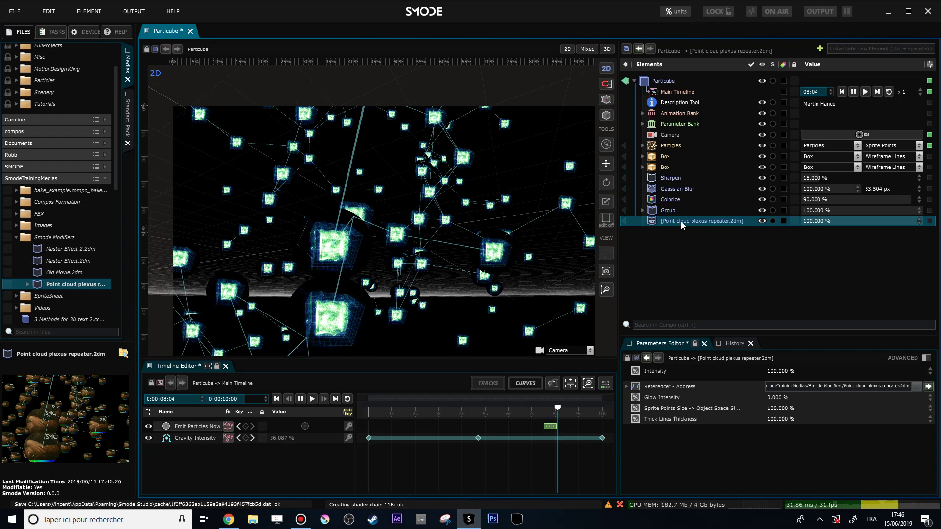
Enlarge the parameter area and examine the repeater's exposed Glow Intensity, Sprite Points Size and Thick Lines Thickness parameters alongside the rendered particles.
{"action": "left_click_drag", "start_coordinate": [745, 328], "coordinate": [744, 249]}
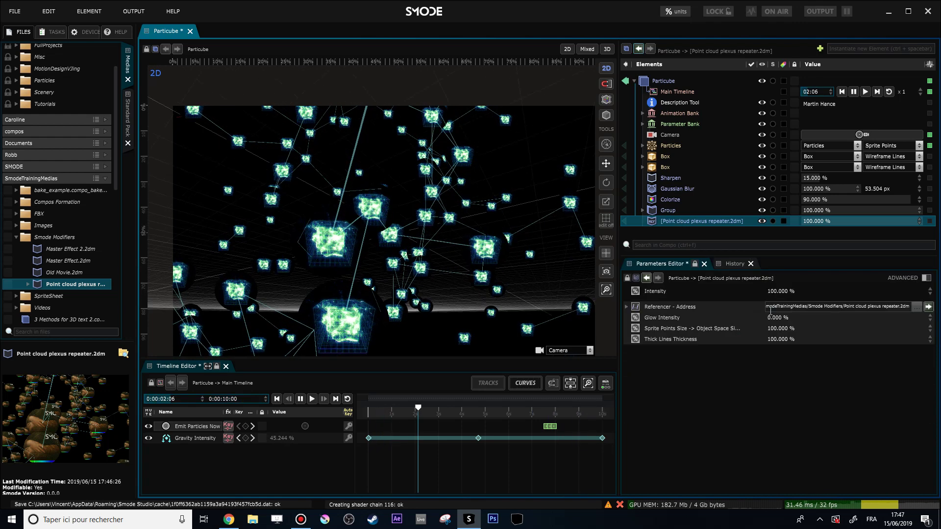
{"action": "left_click", "coordinate": [664, 319]}
{"action": "mouse_move", "coordinate": [775, 321]}
{"action": "left_mouse_down"}
{"action": "mouse_move", "coordinate": [897, 321]}
{"action": "mouse_move", "coordinate": [777, 330]}
{"action": "left_mouse_up"}
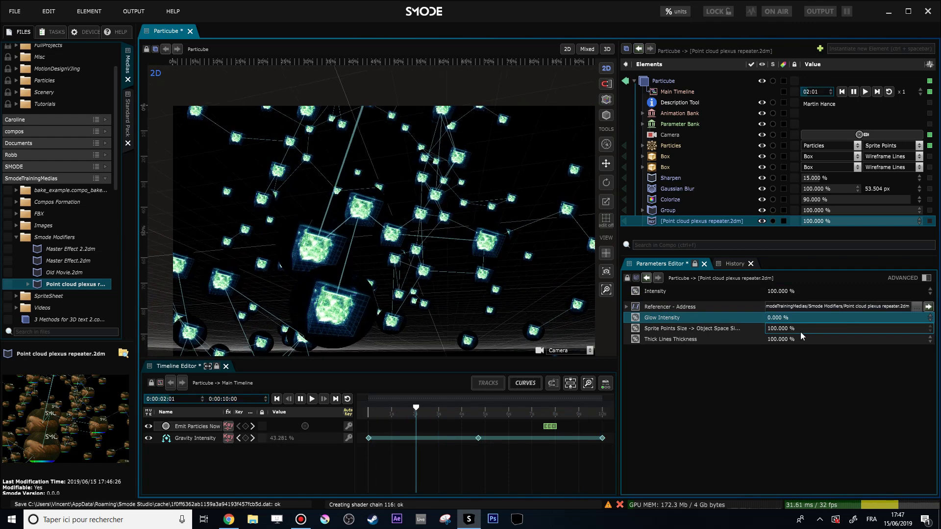
{"action": "mouse_move", "coordinate": [785, 337]}
{"action": "left_mouse_down"}
{"action": "mouse_move", "coordinate": [736, 337]}
{"action": "mouse_move", "coordinate": [786, 337]}
{"action": "left_mouse_up"}
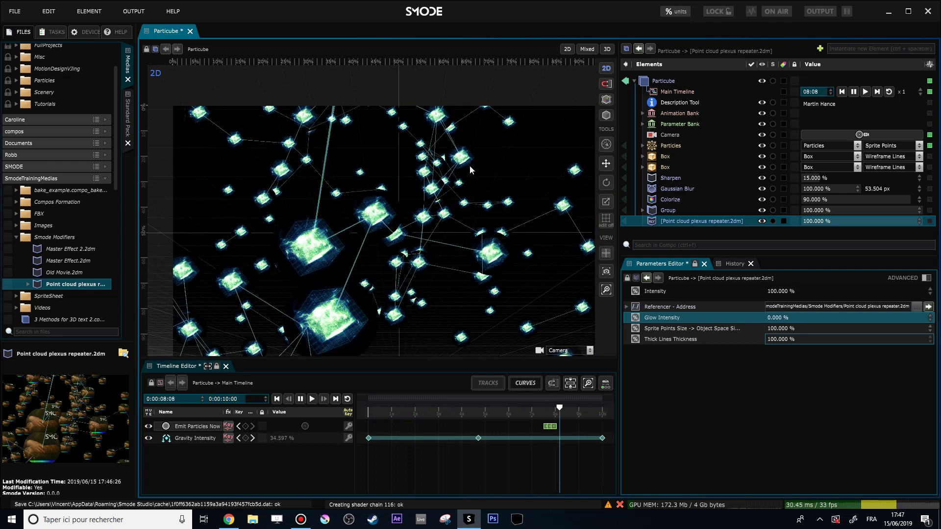
{"action": "scroll", "coordinate": [458, 164], "scroll_direction": "up", "scroll_amount": 4}
{"action": "scroll", "coordinate": [455, 168], "scroll_direction": "down", "scroll_amount": 2}
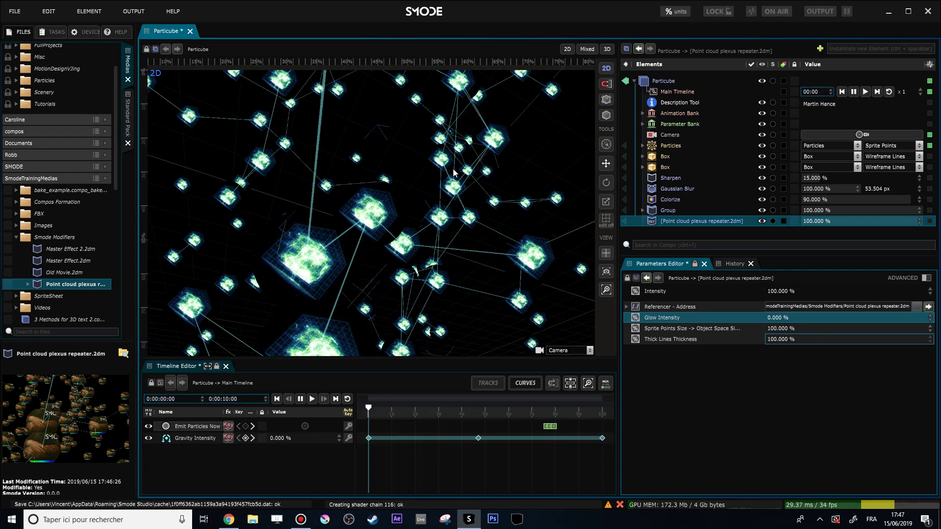
{"action": "scroll", "coordinate": [441, 176], "scroll_direction": "down", "scroll_amount": 3}
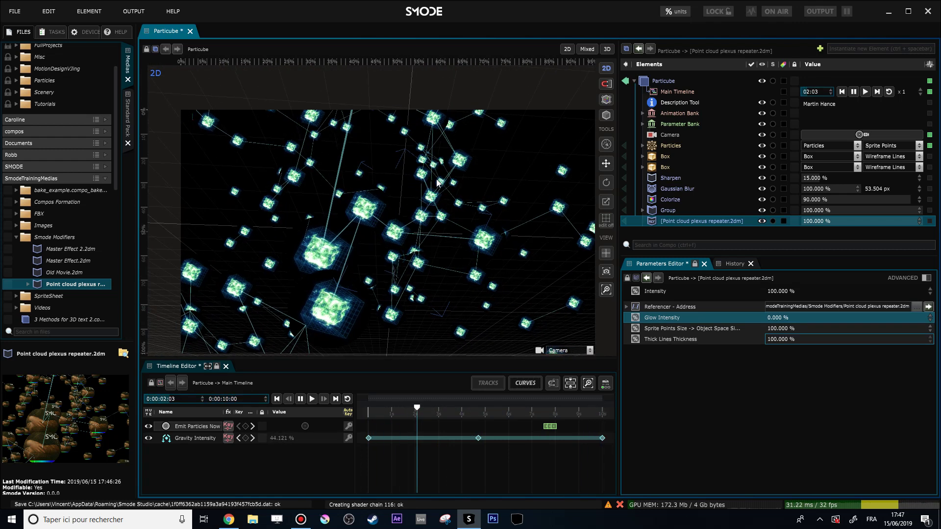
Close the Particube composition and open Camera Mapping.compo from the Scenery Examples.
{"action": "left_click", "coordinate": [190, 31]}
{"action": "left_click", "coordinate": [493, 263]}
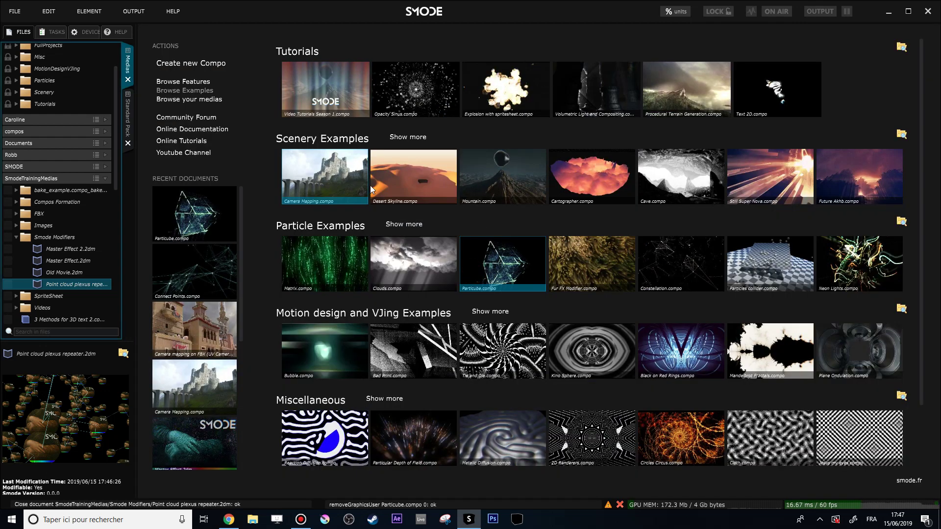
{"action": "left_click", "coordinate": [335, 184]}
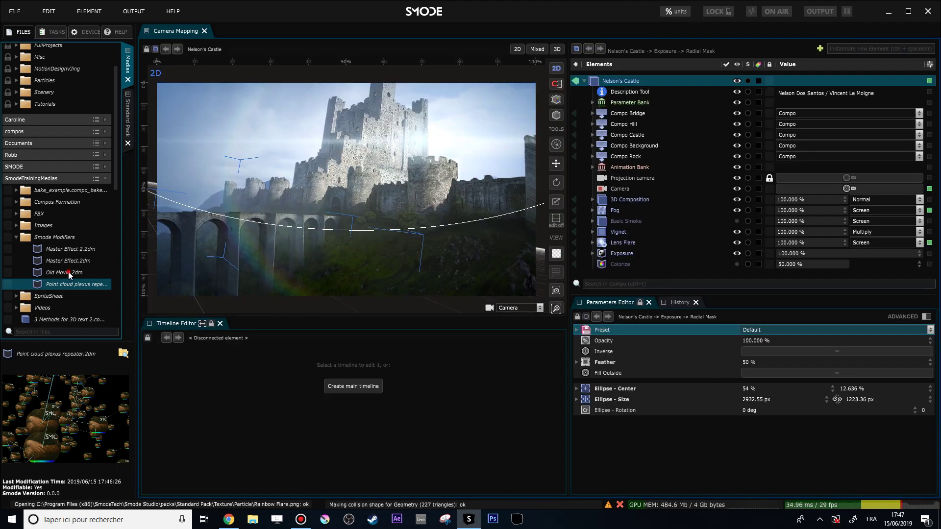
Add the Old Movie.2dm modifier from the Smode Modifiers folder to the Nelson's Castle composition as a reference.
{"action": "left_click", "coordinate": [62, 273]}
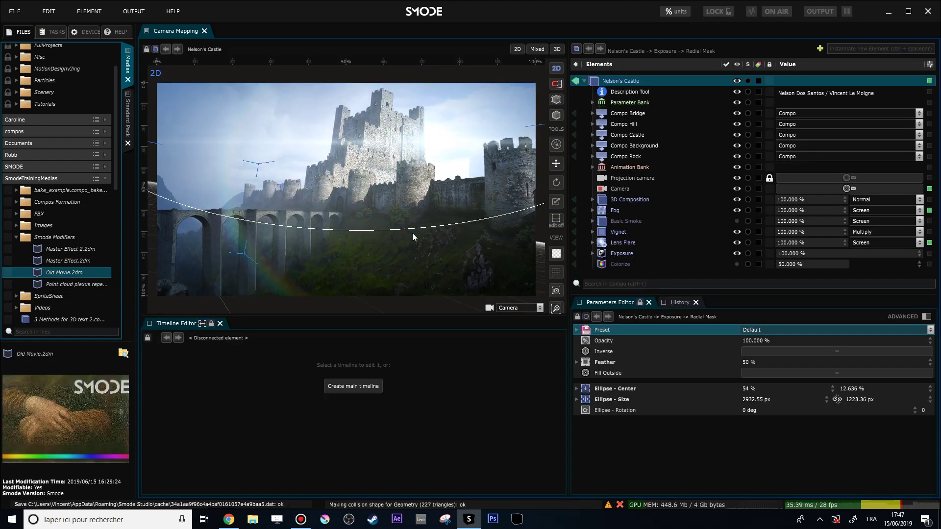
{"action": "mouse_move", "coordinate": [43, 274]}
{"action": "left_mouse_down"}
{"action": "mouse_move", "coordinate": [646, 66]}
{"action": "mouse_move", "coordinate": [624, 76]}
{"action": "left_mouse_up"}
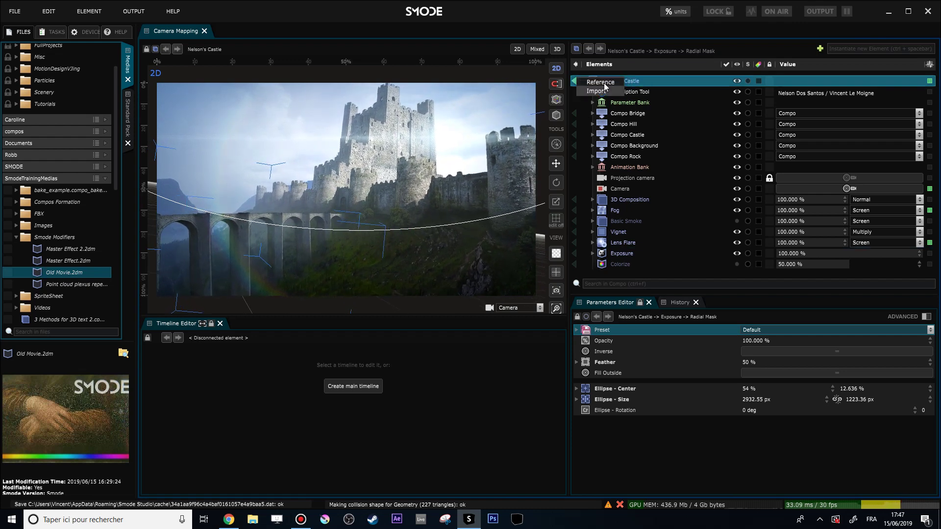
{"action": "left_click", "coordinate": [603, 83]}
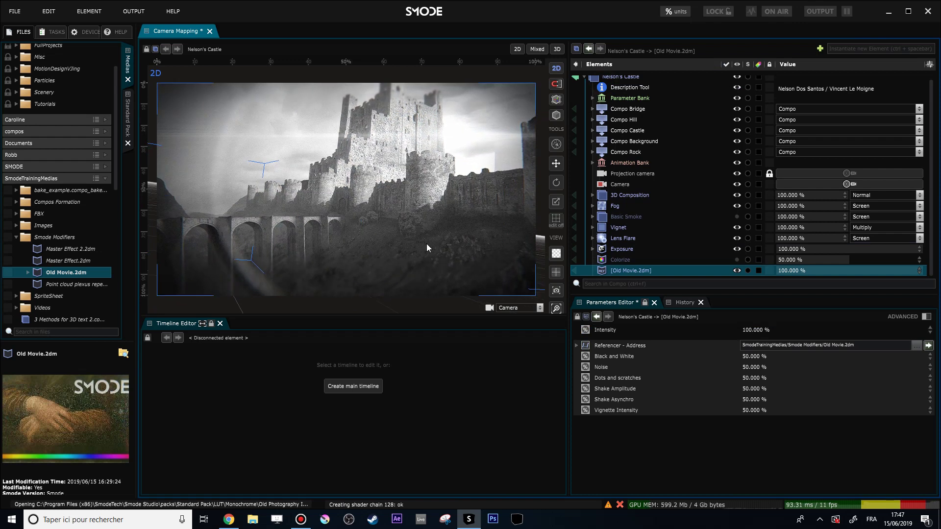
Set the Old Movie modifier's Noise to 46.7%, Dots and scratches to 63% and Shake Amplitude to 100%.
{"action": "scroll", "coordinate": [342, 250], "scroll_direction": "down", "scroll_amount": 1}
{"action": "scroll", "coordinate": [342, 250], "scroll_direction": "up", "scroll_amount": 2}
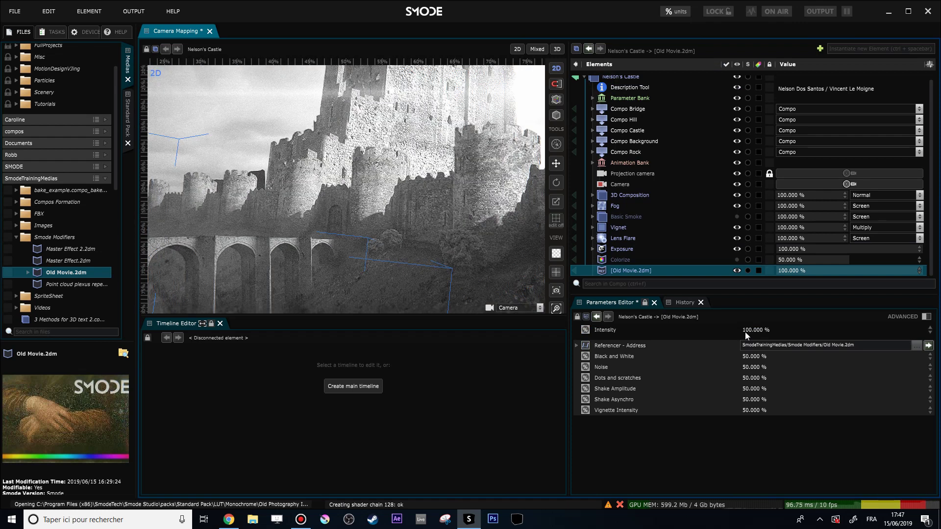
{"action": "left_click_drag", "start_coordinate": [750, 365], "coordinate": [766, 313]}
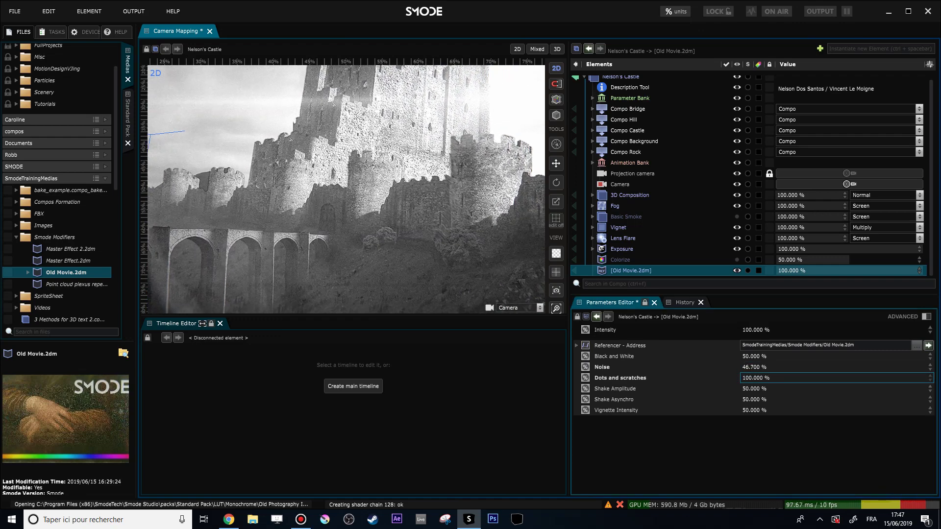
{"action": "left_click_drag", "start_coordinate": [750, 379], "coordinate": [750, 393]}
{"action": "left_click_drag", "start_coordinate": [831, 378], "coordinate": [831, 382]}
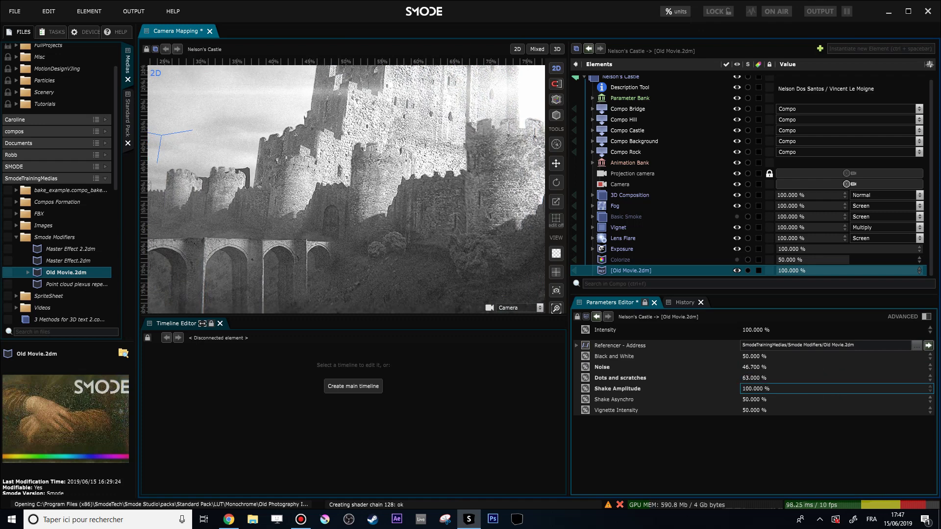
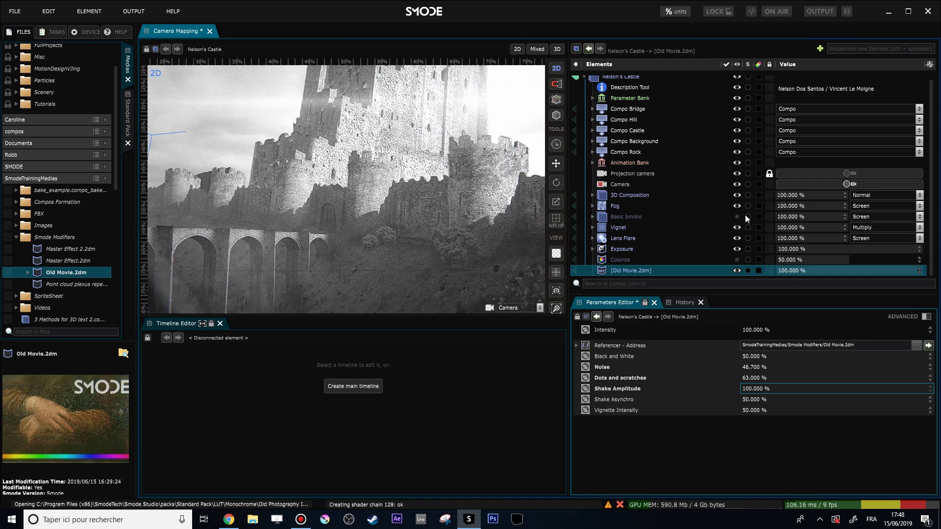
Import the referenced Old Movie modifier into the Nelson's Castle composition and expand its contents in an enlarged element tree.
{"action": "right_click", "coordinate": [605, 269]}
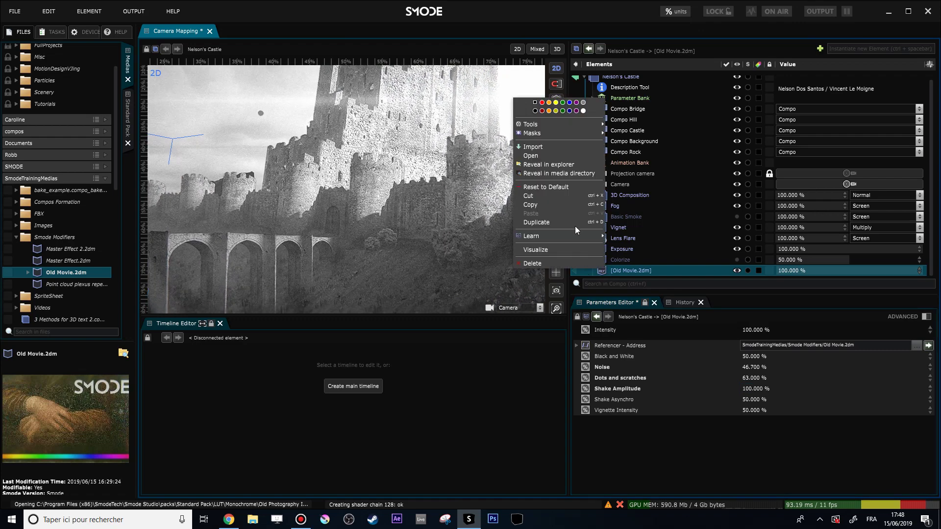
{"action": "left_click", "coordinate": [549, 147]}
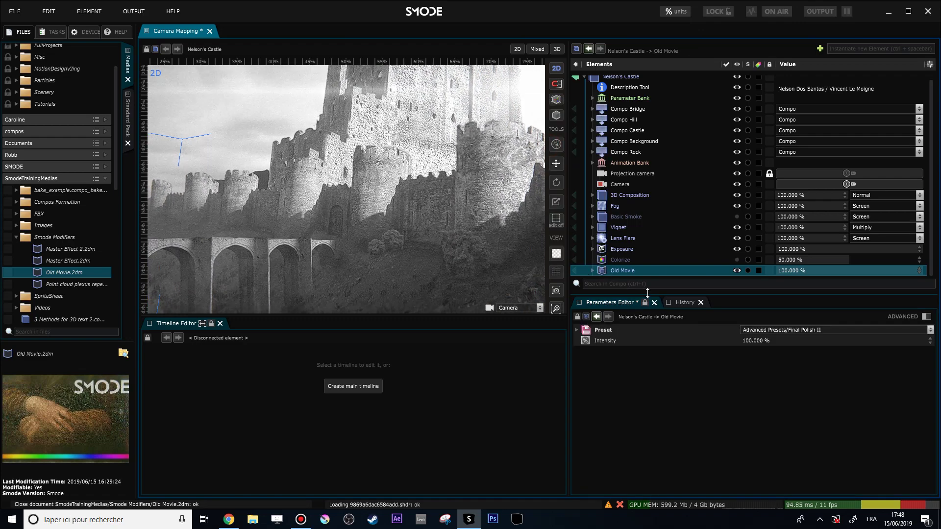
{"action": "left_click_drag", "start_coordinate": [646, 294], "coordinate": [646, 372]}
{"action": "left_click", "coordinate": [592, 275]}
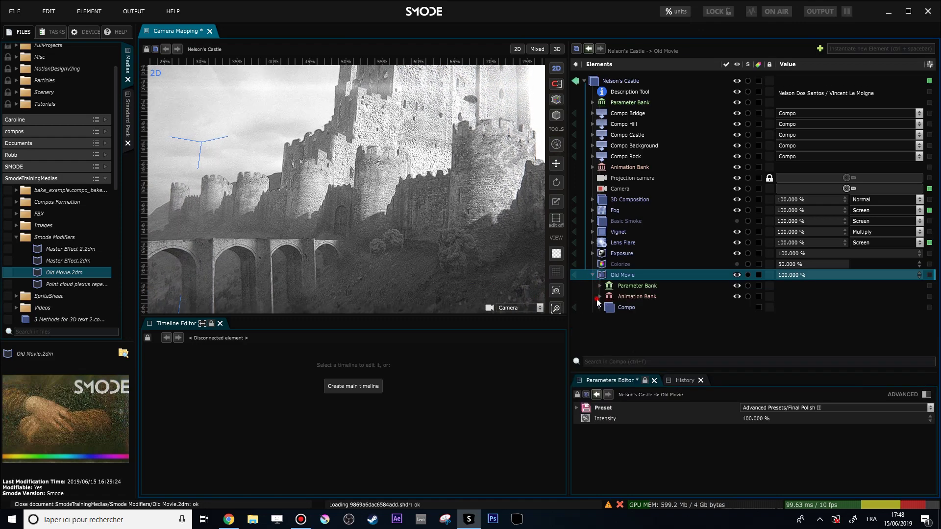
Examine the Old Movie modifier's Animation Bank loops and the exposed parameters in its Parameter Bank alongside the rendered castle.
{"action": "left_click", "coordinate": [599, 297]}
{"action": "left_click", "coordinate": [600, 297]}
{"action": "left_click", "coordinate": [608, 309]}
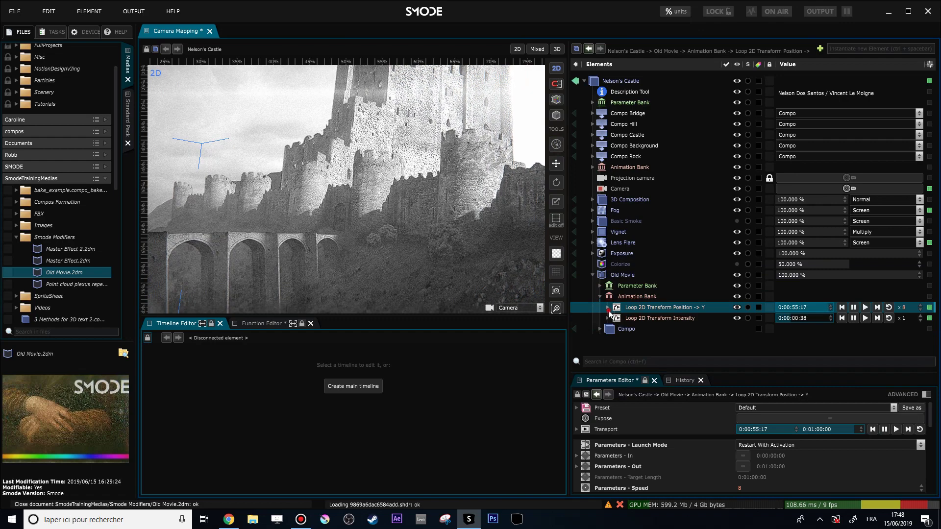
{"action": "left_click", "coordinate": [607, 308]}
{"action": "left_click", "coordinate": [608, 329]}
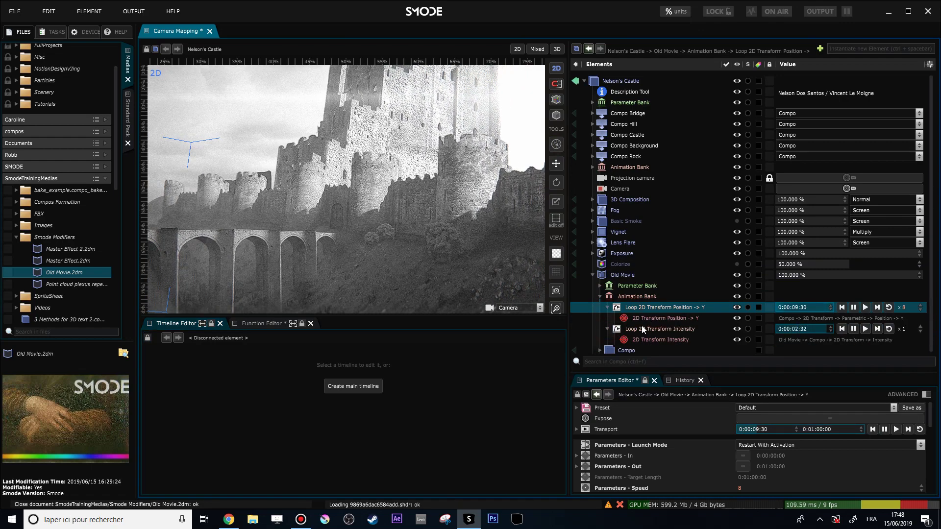
{"action": "left_click", "coordinate": [637, 285]}
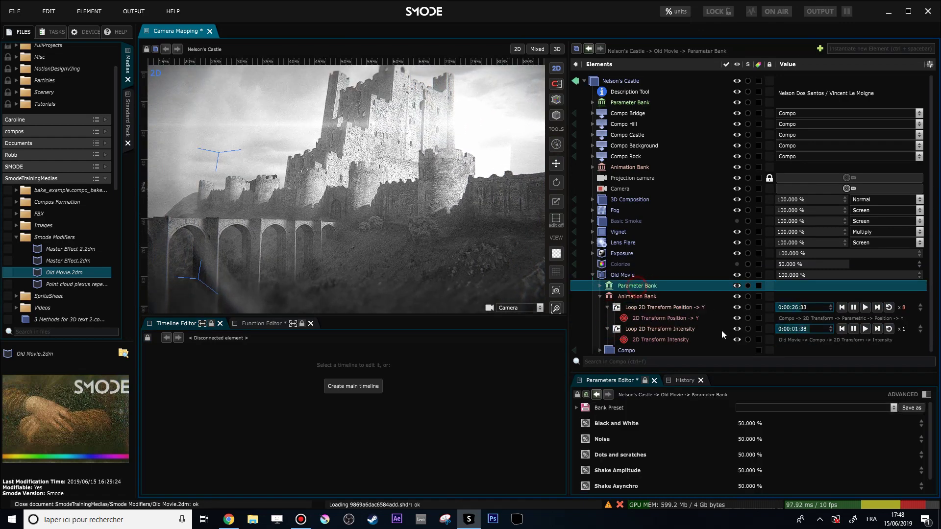
{"action": "scroll", "coordinate": [691, 458], "scroll_direction": "down", "scroll_amount": 1}
{"action": "scroll", "coordinate": [383, 199], "scroll_direction": "down", "scroll_amount": 2}
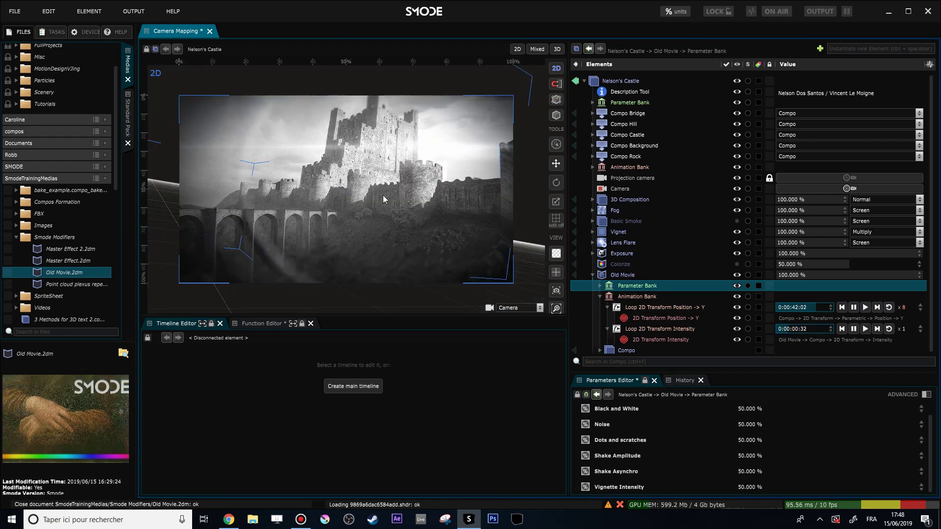
{"action": "scroll", "coordinate": [349, 152], "scroll_direction": "up", "scroll_amount": 2}
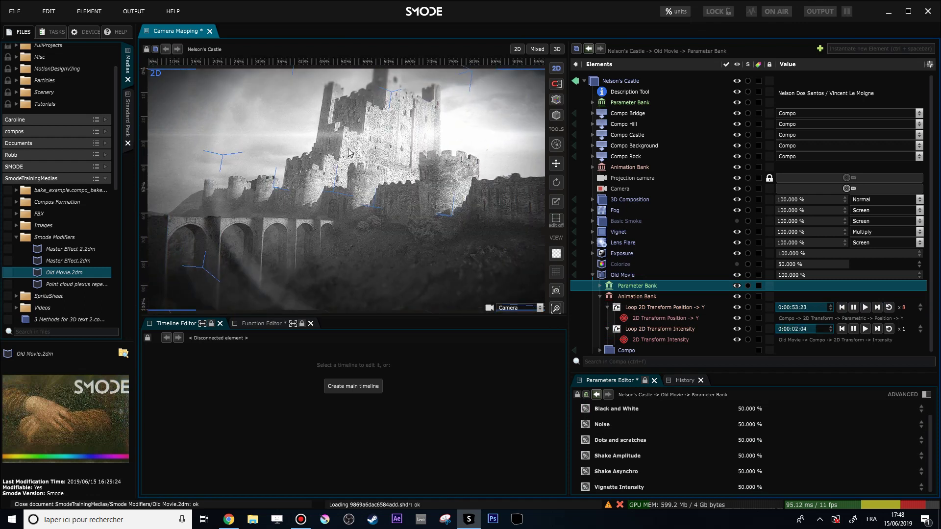
Close the Camera Mapping composition and open Fur FX Modifier.compo from the Particle Examples.
{"action": "left_click", "coordinate": [210, 31]}
{"action": "left_click", "coordinate": [461, 275]}
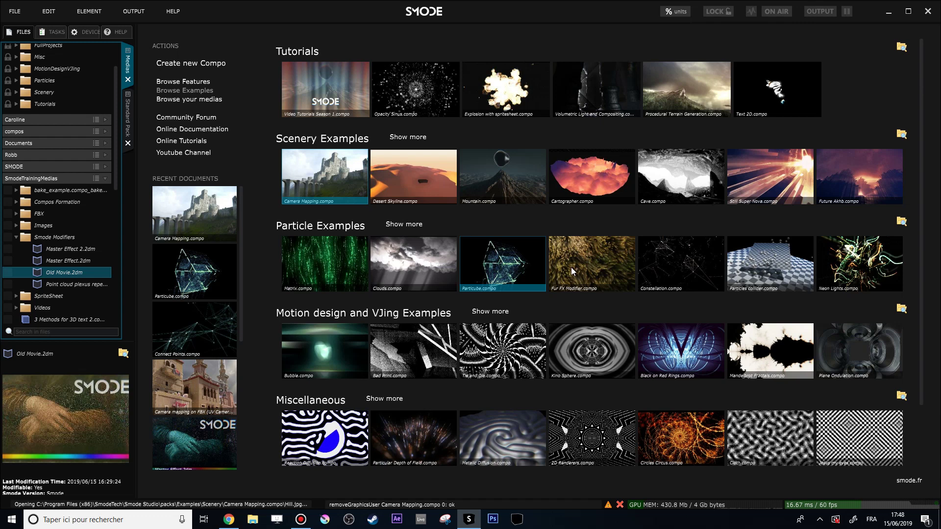
{"action": "left_click", "coordinate": [587, 272]}
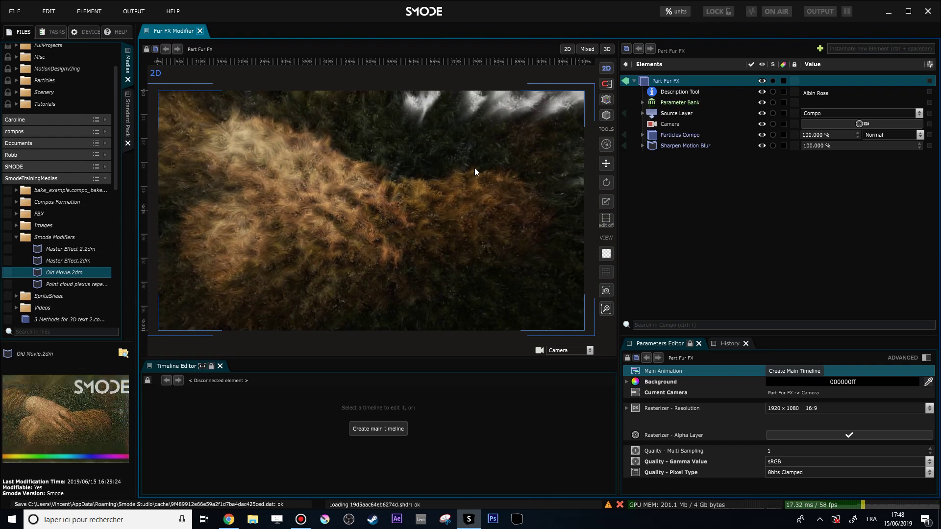
Trace where the Source Layer is referenced in the Particles Compo, checking the Layer Vertex Mask generator and the Colorize Layer map.
{"action": "left_click", "coordinate": [651, 115]}
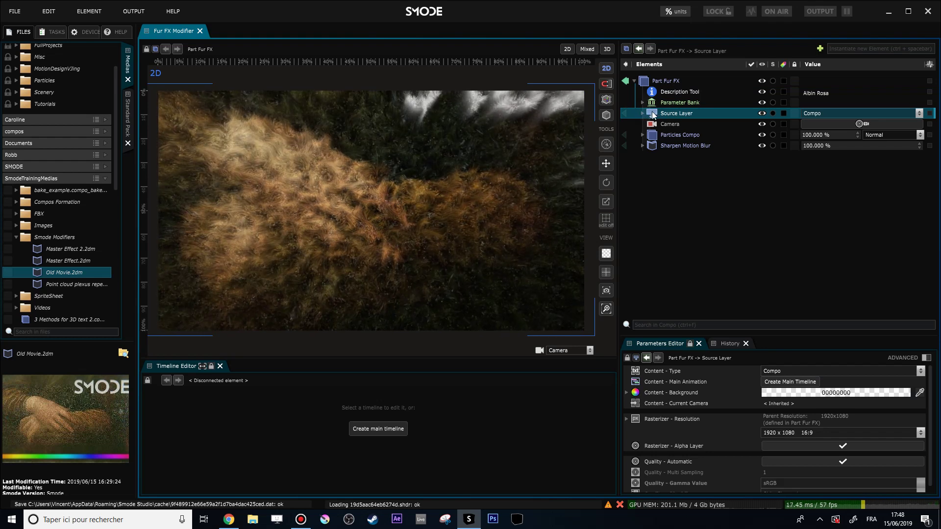
{"action": "right_click", "coordinate": [652, 114]}
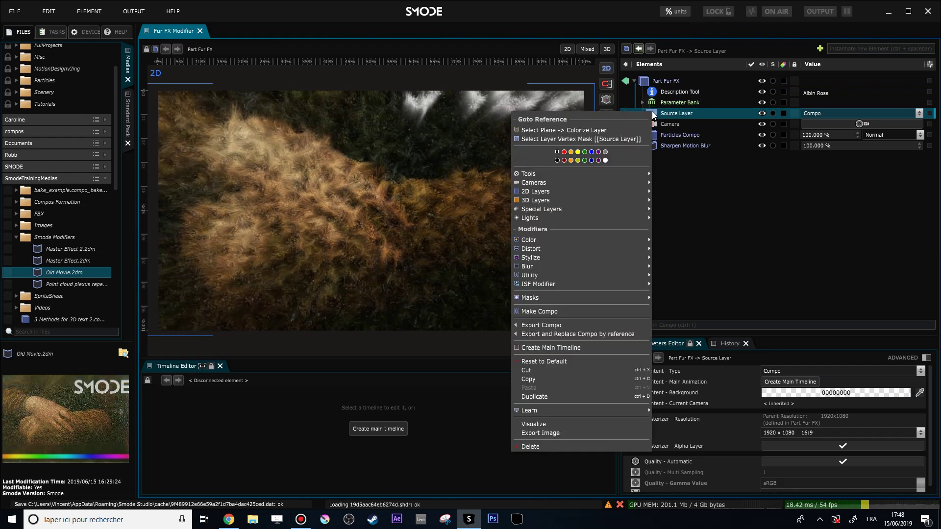
{"action": "left_click", "coordinate": [590, 139]}
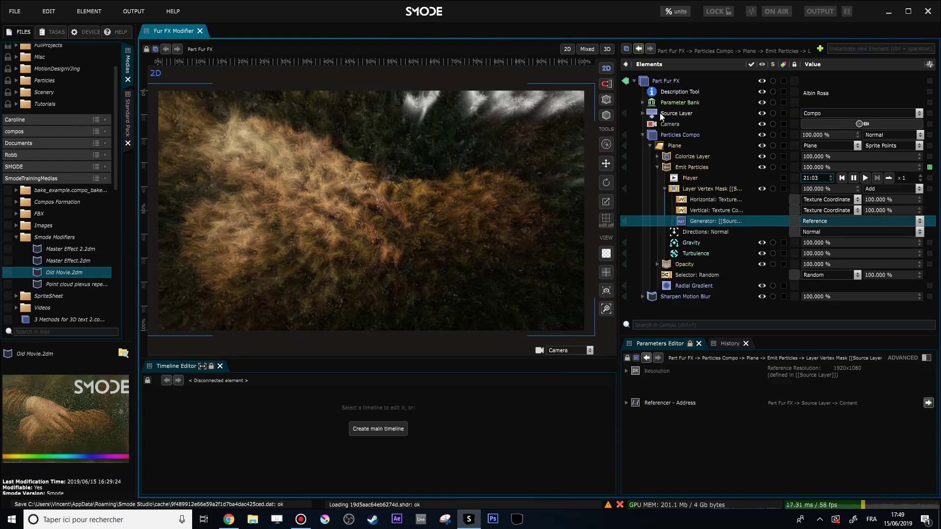
{"action": "right_click", "coordinate": [658, 113]}
{"action": "left_click", "coordinate": [676, 115]}
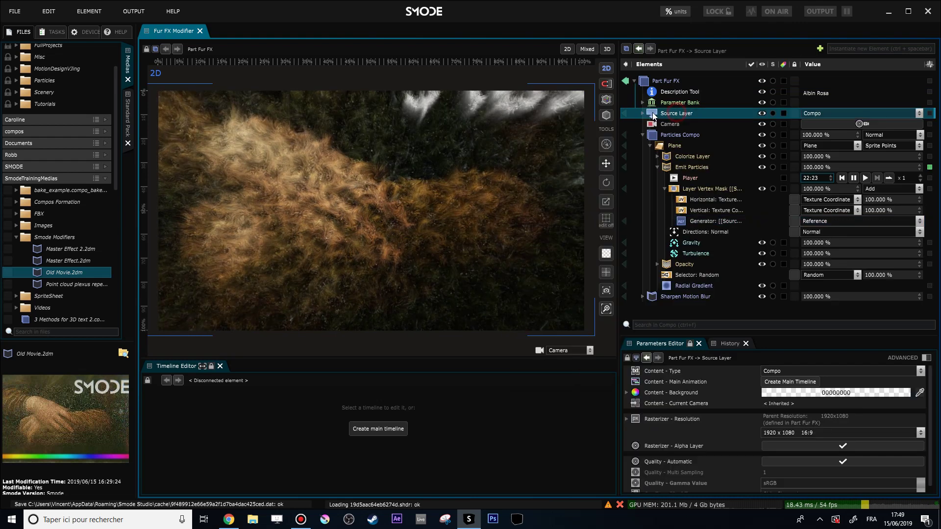
{"action": "left_click", "coordinate": [623, 127]}
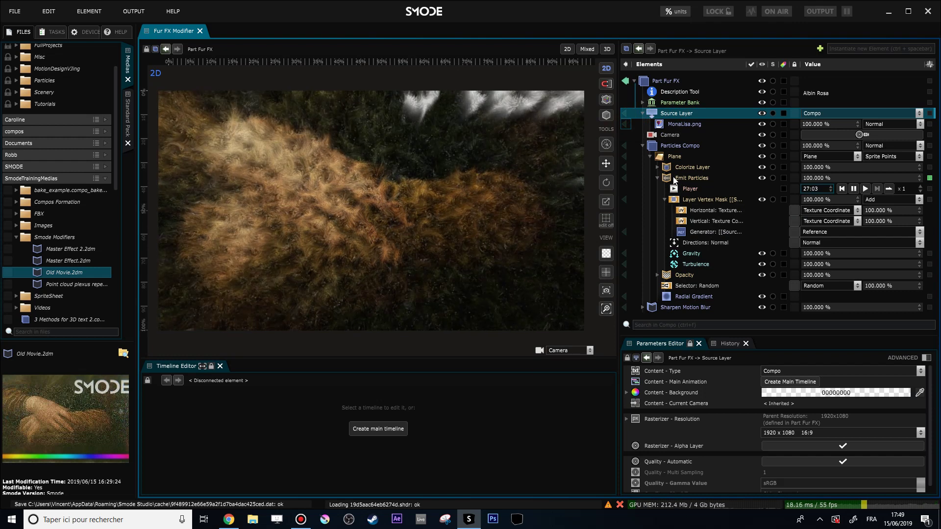
{"action": "left_click", "coordinate": [658, 168]}
{"action": "left_click", "coordinate": [681, 201]}
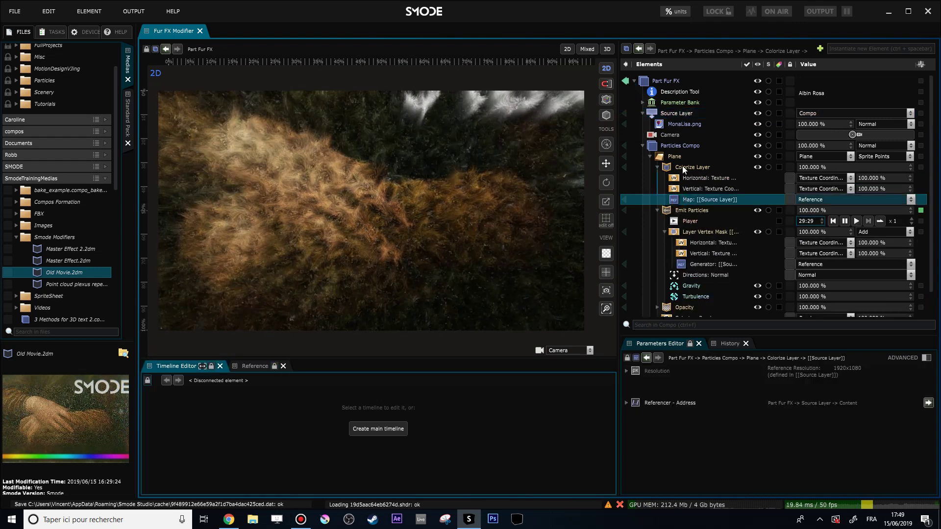
{"action": "left_click", "coordinate": [643, 146]}
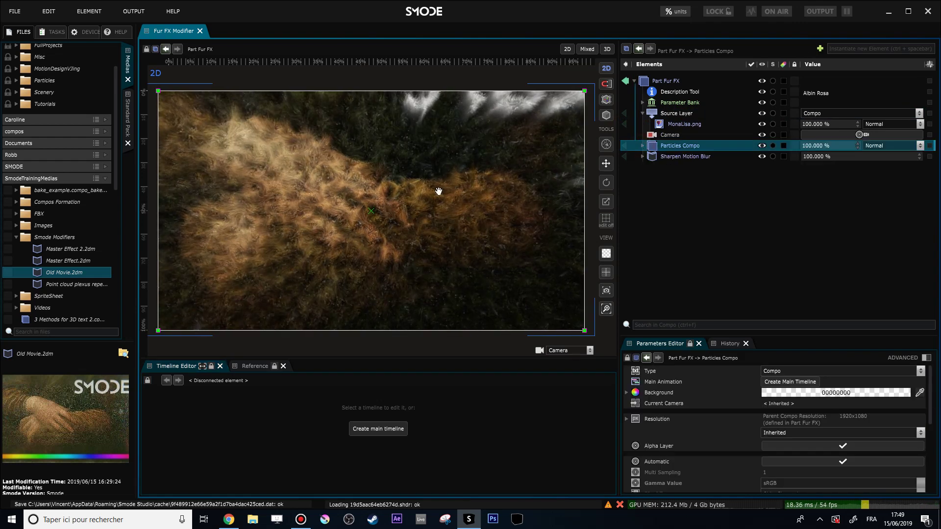
Add a Compo Based utility modifier to the Part Fur FX composition.
{"action": "right_click", "coordinate": [655, 191]}
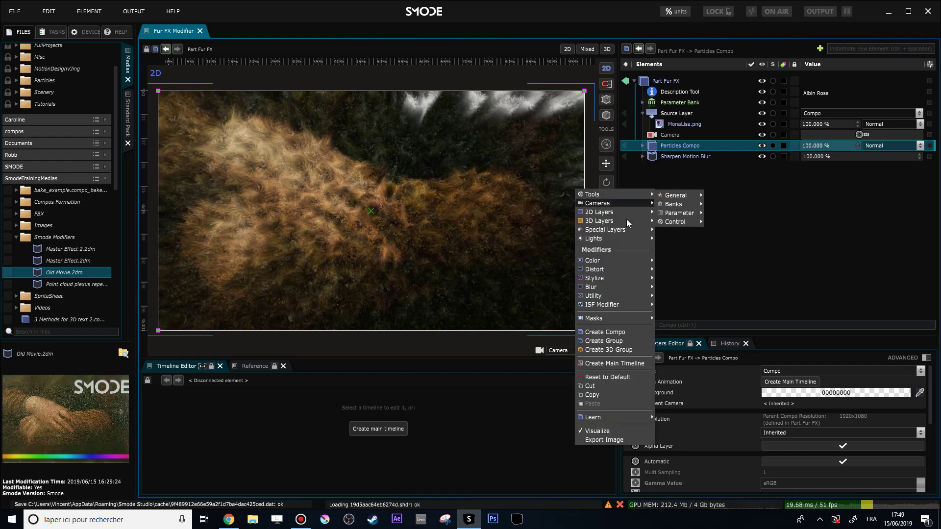
{"action": "mouse_move", "coordinate": [605, 296]}
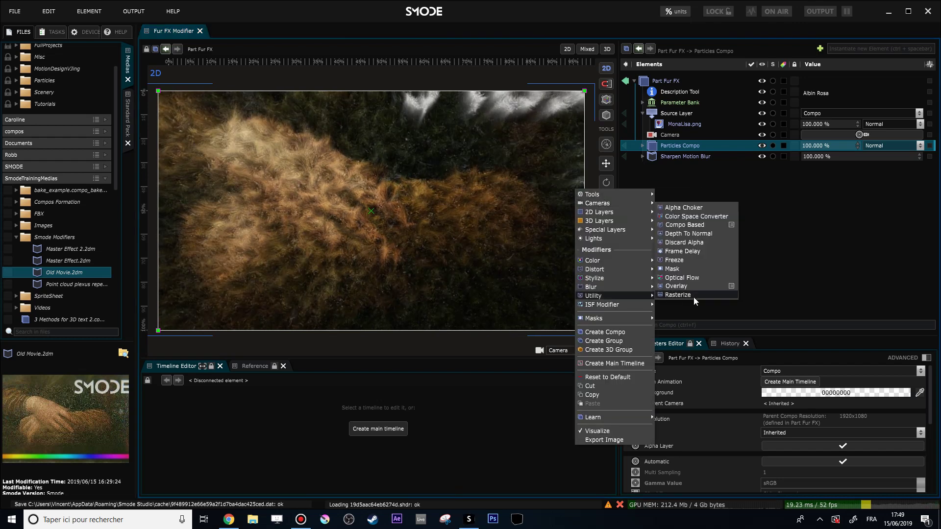
{"action": "left_click", "coordinate": [699, 226]}
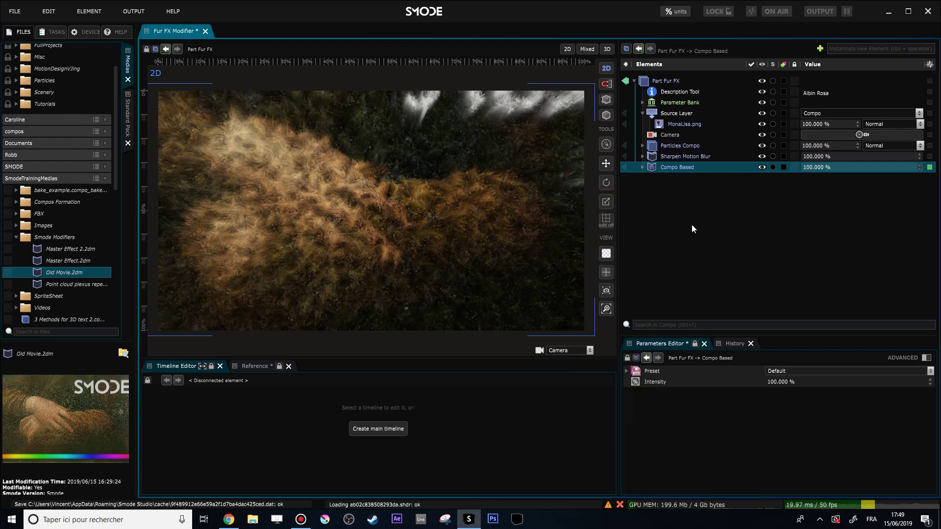
Move the Plane, Camera and Sharpen Motion Blur into the Compo Based modifier's compo and delete the emptied Particles Compo.
{"action": "left_click", "coordinate": [642, 146]}
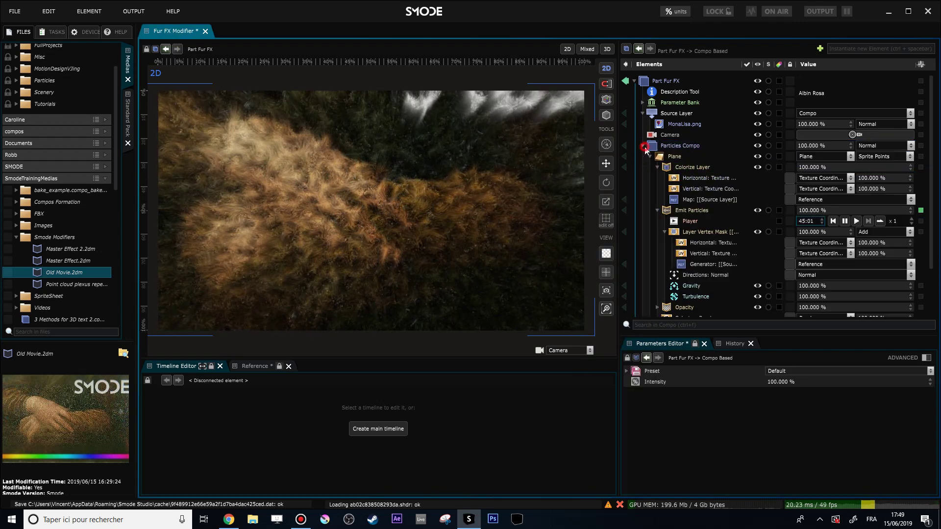
{"action": "left_click", "coordinate": [650, 157]}
{"action": "left_click_drag", "start_coordinate": [662, 158], "coordinate": [667, 189]}
{"action": "left_click_drag", "start_coordinate": [669, 135], "coordinate": [671, 181]}
{"action": "left_click", "coordinate": [460, 277]}
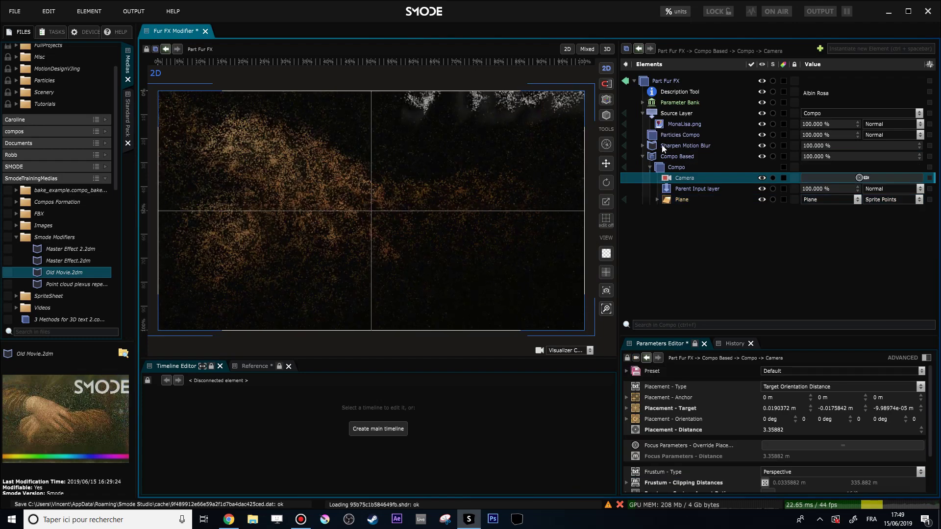
{"action": "left_click_drag", "start_coordinate": [660, 146], "coordinate": [664, 170]}
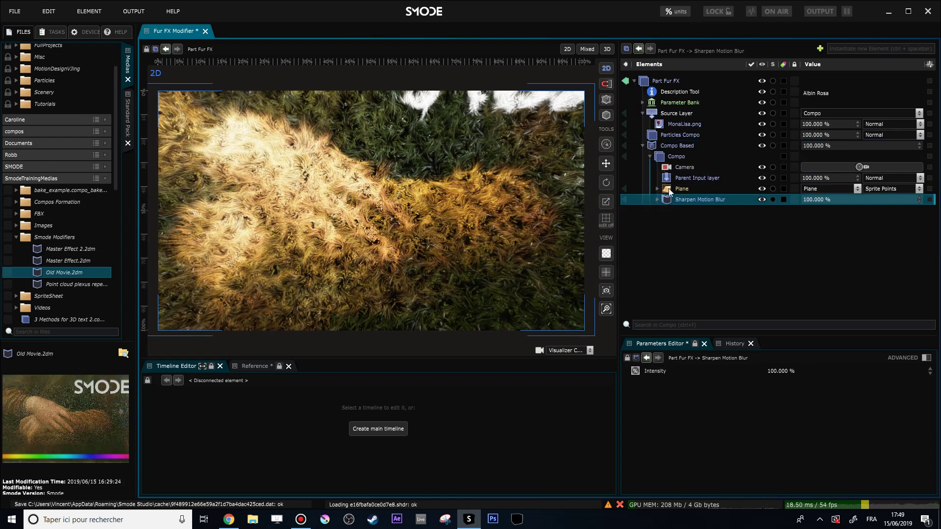
{"action": "left_click", "coordinate": [658, 135]}
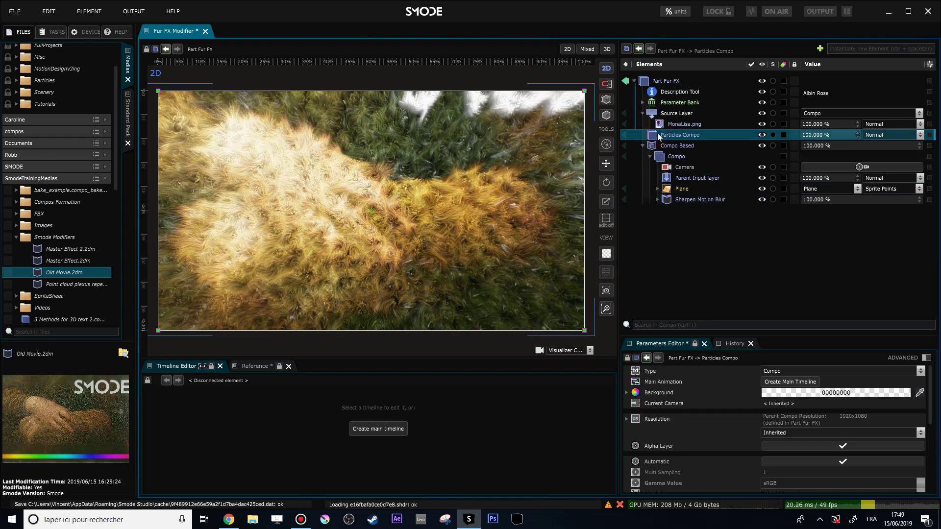
{"action": "key", "text": "Delete"}
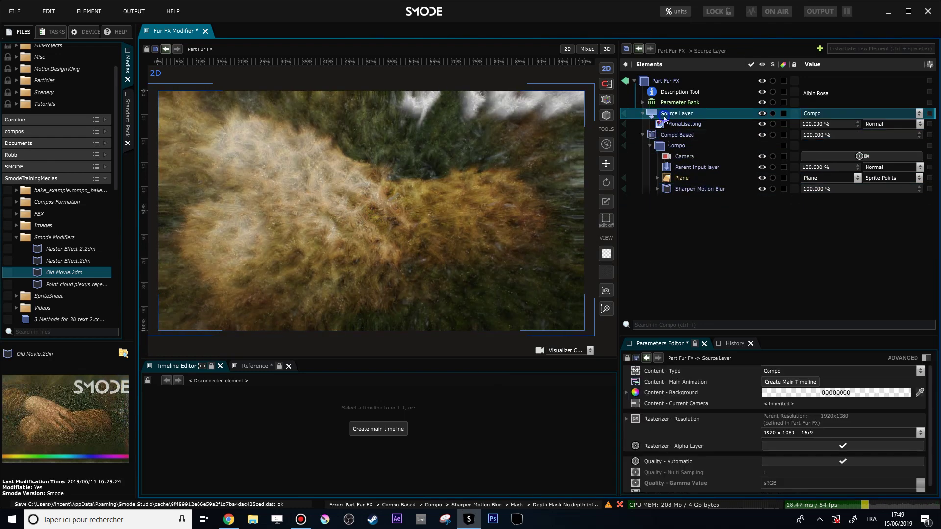
Locate the Plane's Source Layer references and replace the Colorize Layer's map with the Parent Input layer.
{"action": "right_click", "coordinate": [657, 121]}
{"action": "left_click", "coordinate": [560, 135]}
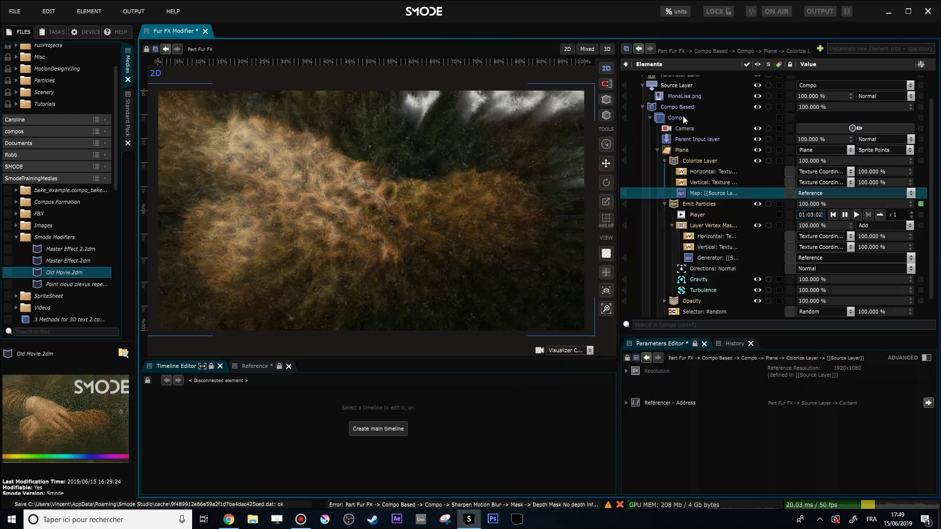
{"action": "scroll", "coordinate": [669, 123], "scroll_direction": "up", "scroll_amount": 1}
{"action": "right_click", "coordinate": [659, 117]}
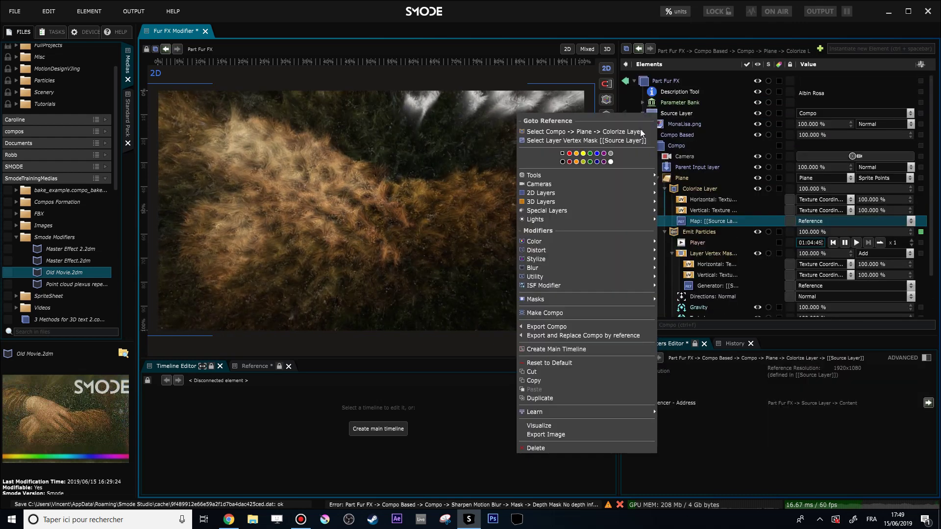
{"action": "left_click", "coordinate": [611, 141]}
{"action": "left_click", "coordinate": [685, 173]}
{"action": "left_click", "coordinate": [693, 235]}
{"action": "left_click", "coordinate": [695, 172]}
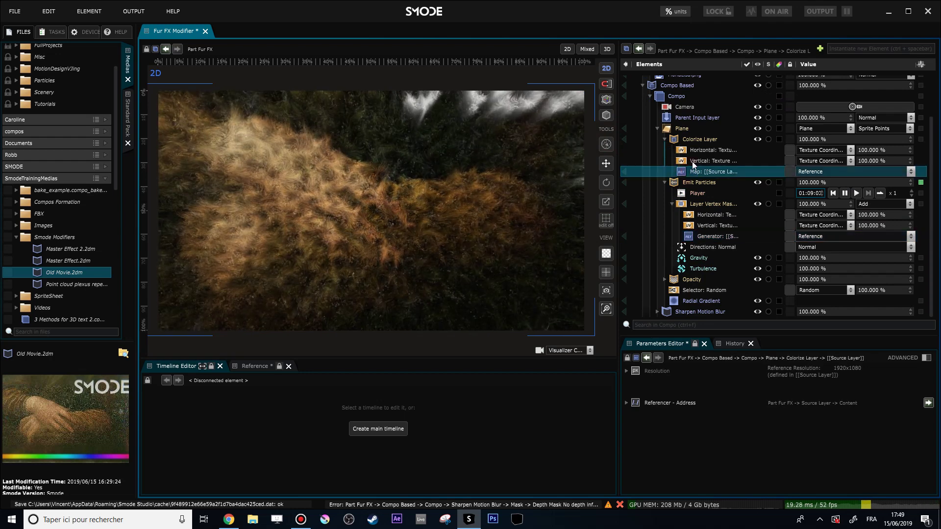
{"action": "left_click", "coordinate": [678, 119]}
{"action": "mouse_move", "coordinate": [676, 119]}
{"action": "left_mouse_down"}
{"action": "mouse_move", "coordinate": [699, 176]}
{"action": "mouse_move", "coordinate": [690, 166]}
{"action": "left_mouse_up"}
{"action": "left_click", "coordinate": [687, 173]}
{"action": "left_click", "coordinate": [683, 172]}
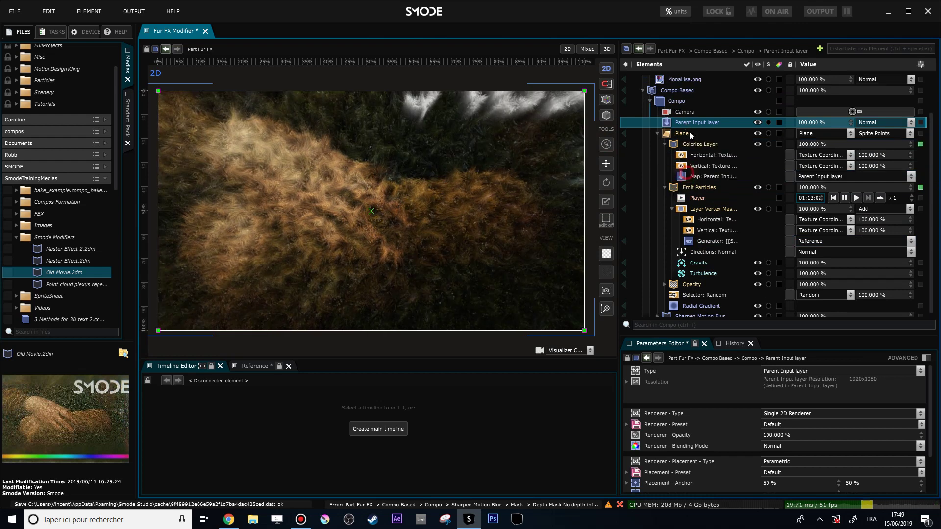
Replace the Layer Vertex Mask's generator with the Parent Input layer and collapse the Compo Based modifier.
{"action": "left_click_drag", "start_coordinate": [681, 124], "coordinate": [701, 242]}
{"action": "left_click", "coordinate": [692, 246]}
{"action": "scroll", "coordinate": [675, 158], "scroll_direction": "up", "scroll_amount": 3}
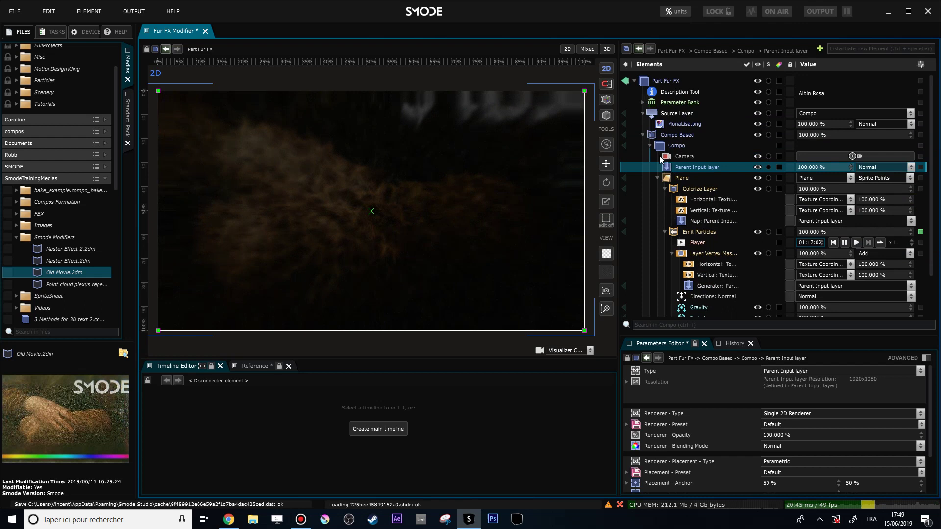
{"action": "left_click", "coordinate": [643, 135]}
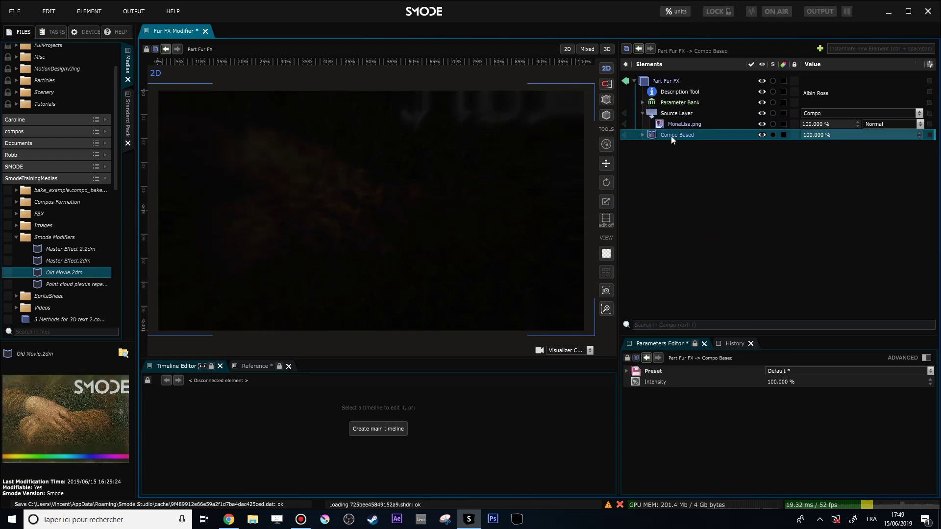
Deactivate the Compo Based modifier and delete the Source Layer from the Part Fur FX composition.
{"action": "left_click", "coordinate": [676, 113]}
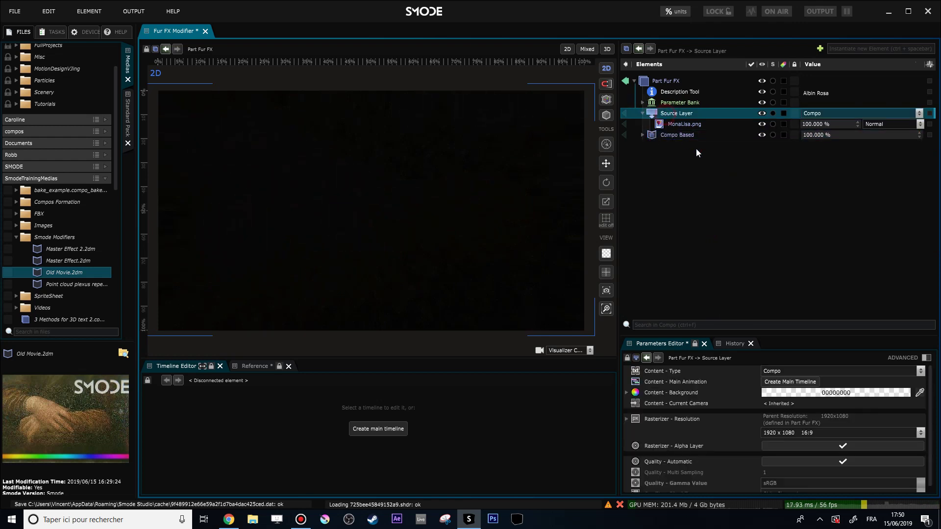
{"action": "left_click", "coordinate": [685, 138]}
{"action": "key", "text": "h"}
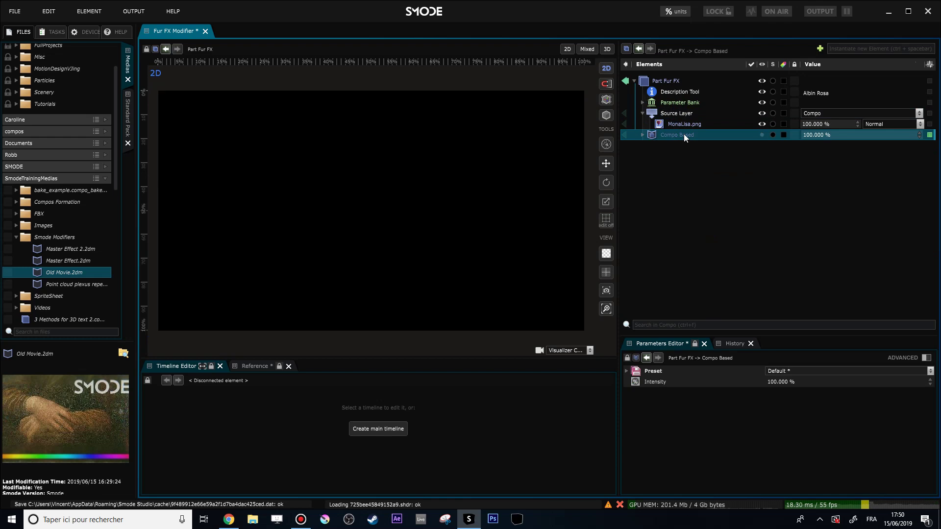
{"action": "left_click", "coordinate": [680, 115]}
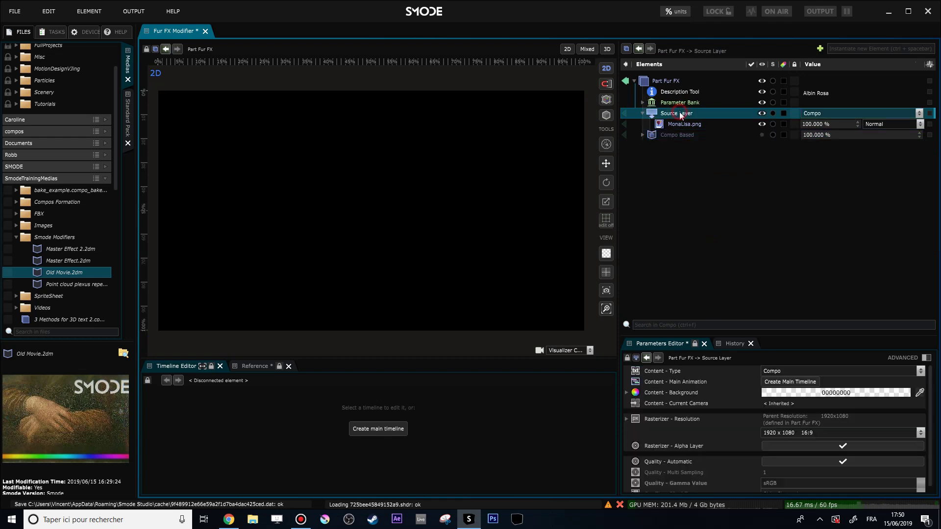
{"action": "key", "text": "Delete"}
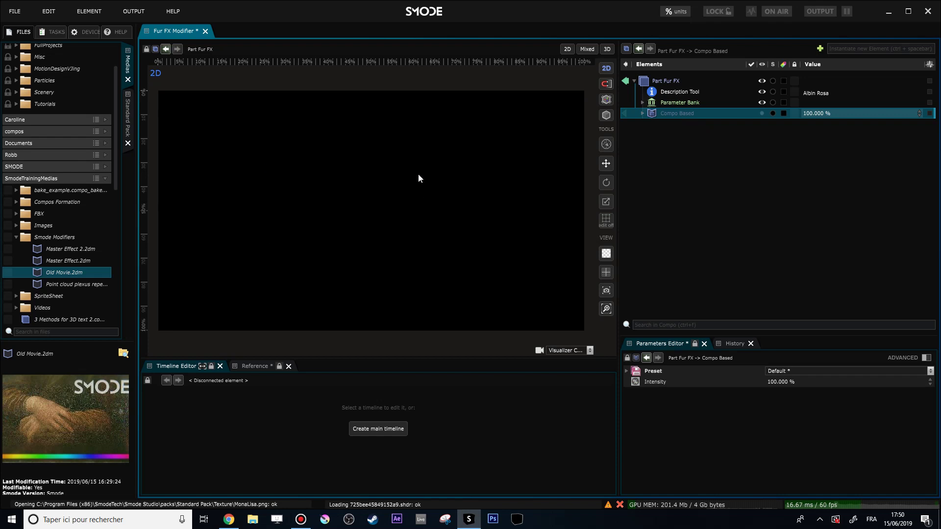
Add HeightMapFace.png from SmodeTrainingMedias to the Part Fur FX composition before the Compo Based modifier and reactivate that modifier.
{"action": "scroll", "coordinate": [74, 260], "scroll_direction": "down", "scroll_amount": 7}
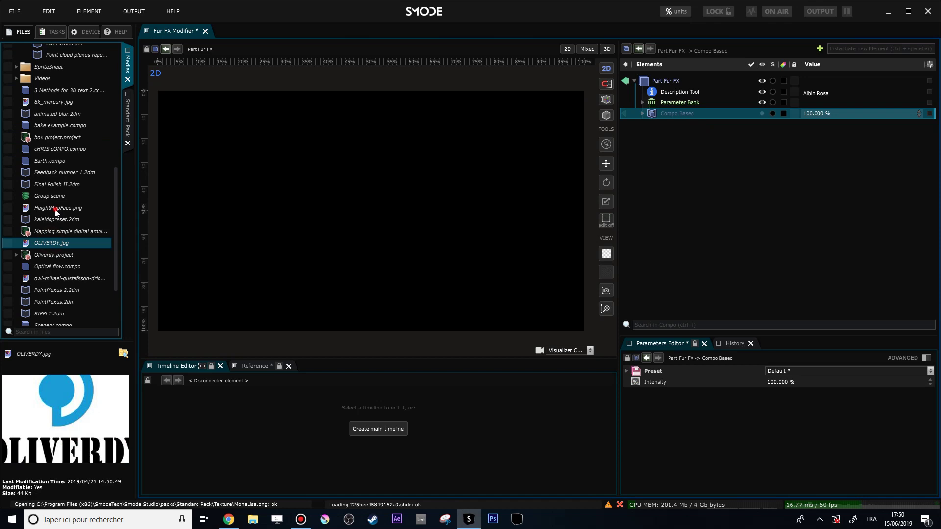
{"action": "left_click", "coordinate": [55, 210]}
{"action": "left_click_drag", "start_coordinate": [406, 184], "coordinate": [682, 105]}
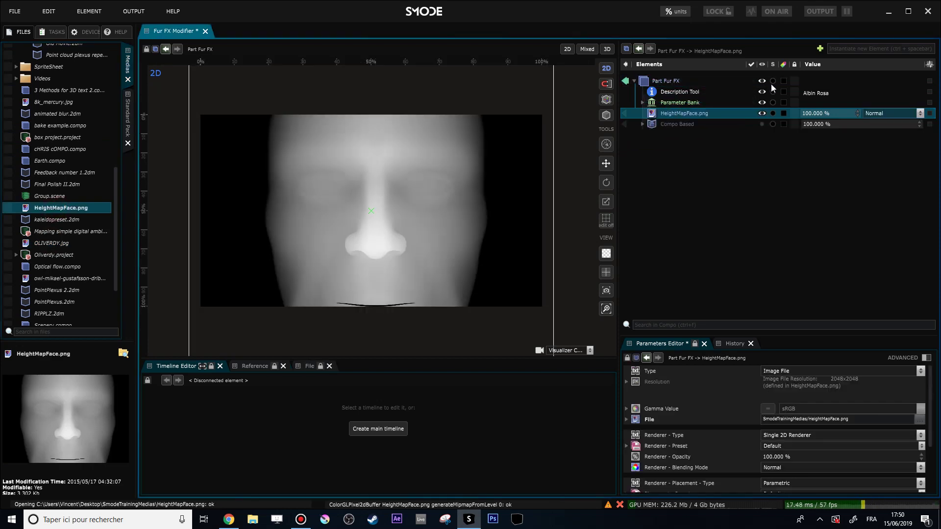
{"action": "left_click", "coordinate": [687, 126]}
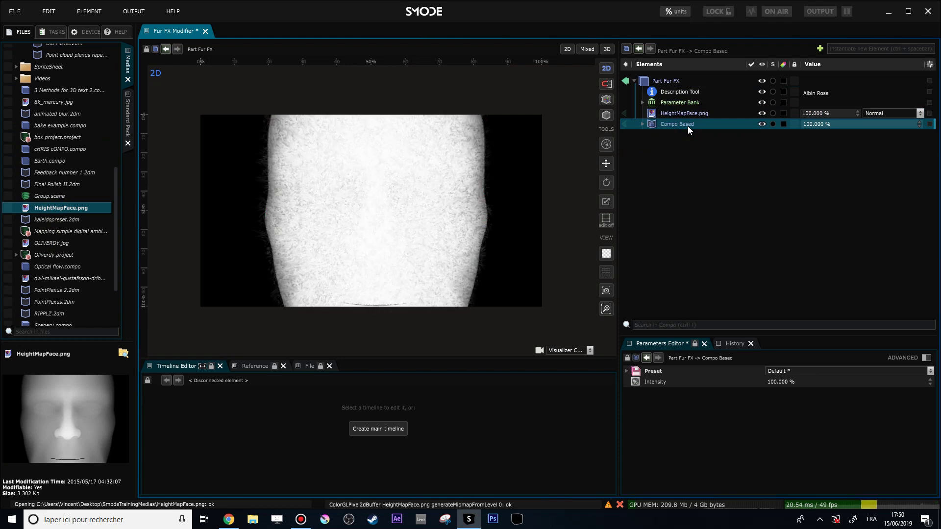
{"action": "scroll", "coordinate": [429, 204], "scroll_direction": "up", "scroll_amount": 3}
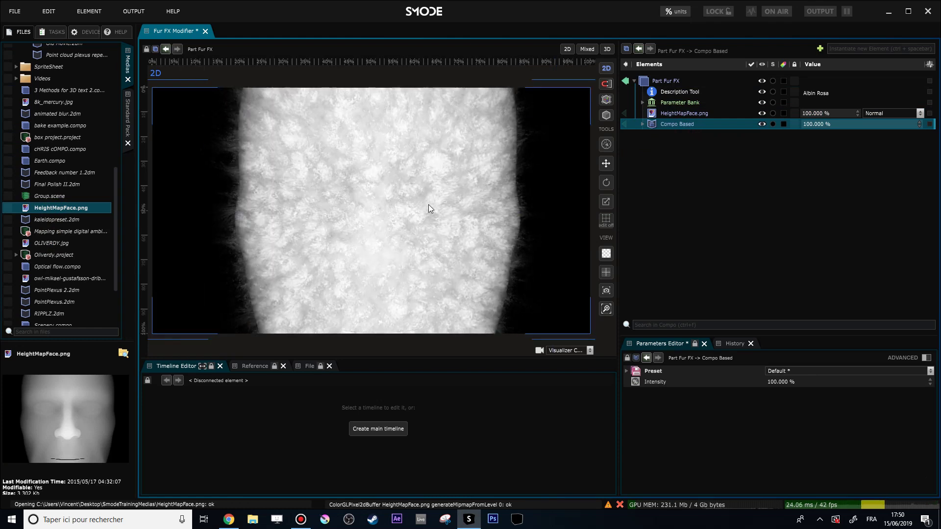
Delete the Parent Input layer from the Compo Based modifier's compo and turn off that compo's Rasterizer Alpha Layer.
{"action": "left_click", "coordinate": [643, 124]}
{"action": "left_click", "coordinate": [657, 168]}
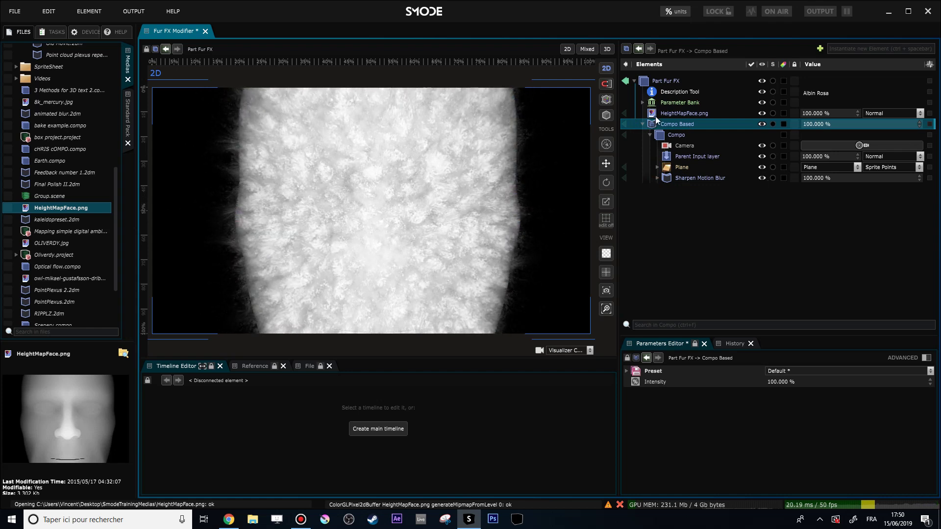
{"action": "left_click", "coordinate": [673, 135]}
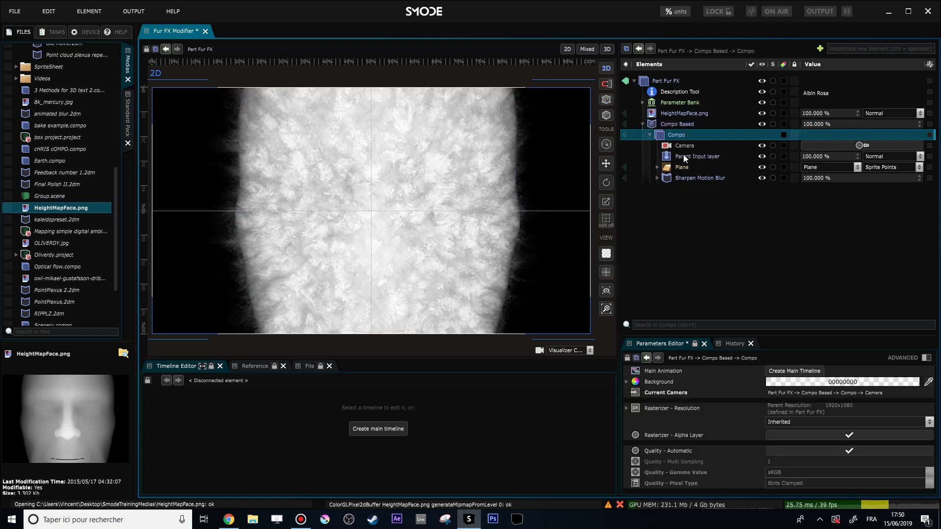
{"action": "left_click", "coordinate": [685, 157]}
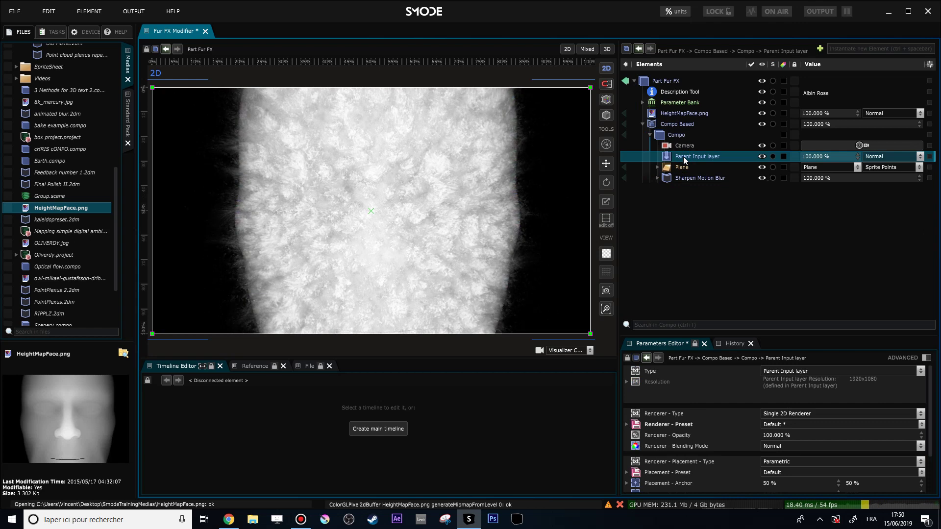
{"action": "key", "text": "Delete"}
{"action": "key", "text": "Return"}
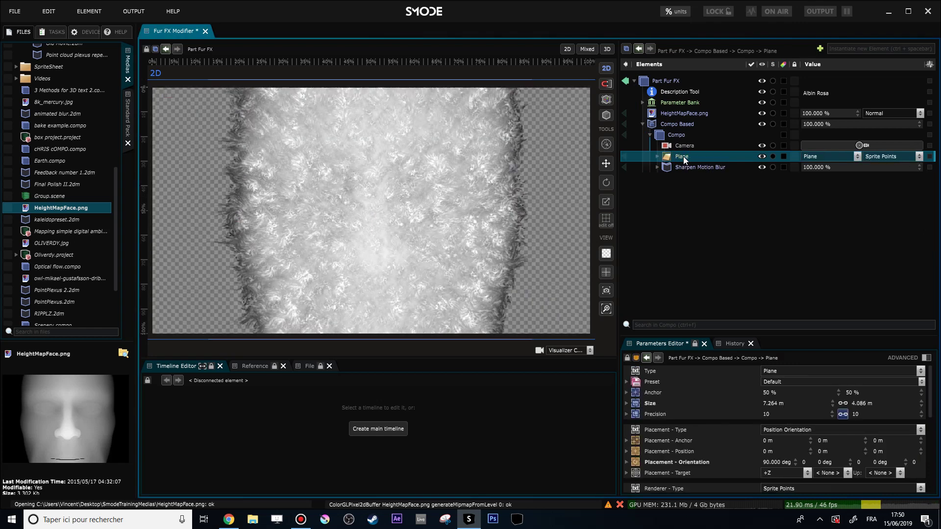
{"action": "left_click", "coordinate": [677, 135]}
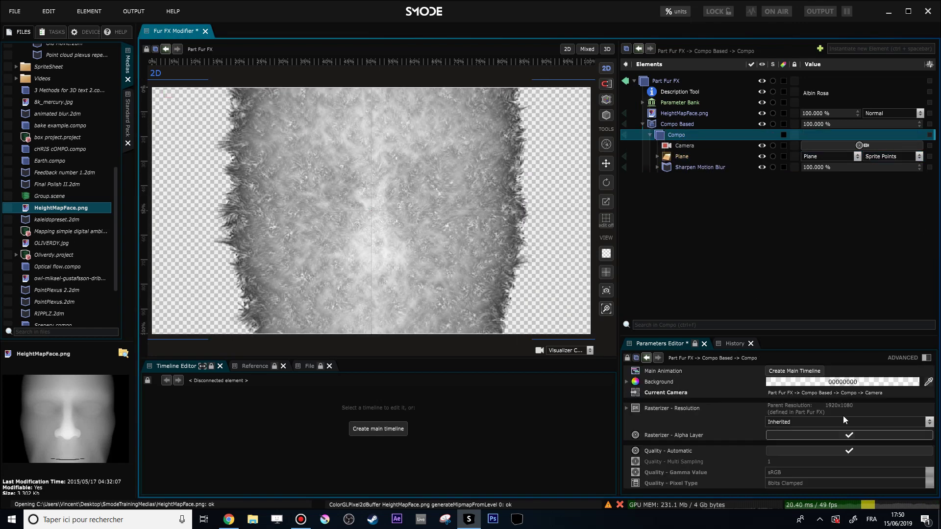
{"action": "left_click", "coordinate": [840, 436]}
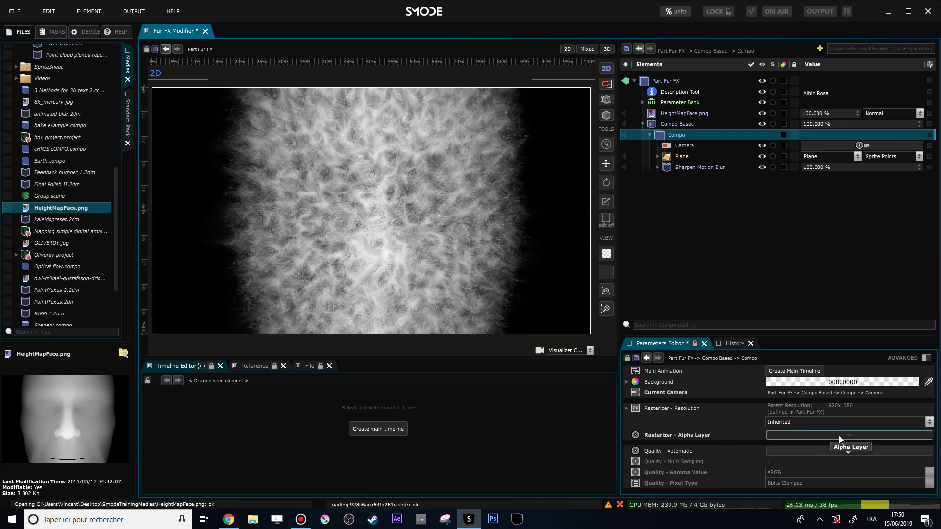
Review the Parent Input layer references in the Plane's Colorize Layer and Layer Vertex Mask, and collapse the Compo Based modifier.
{"action": "left_click", "coordinate": [670, 146]}
{"action": "left_click", "coordinate": [657, 157]}
{"action": "left_click", "coordinate": [658, 157]}
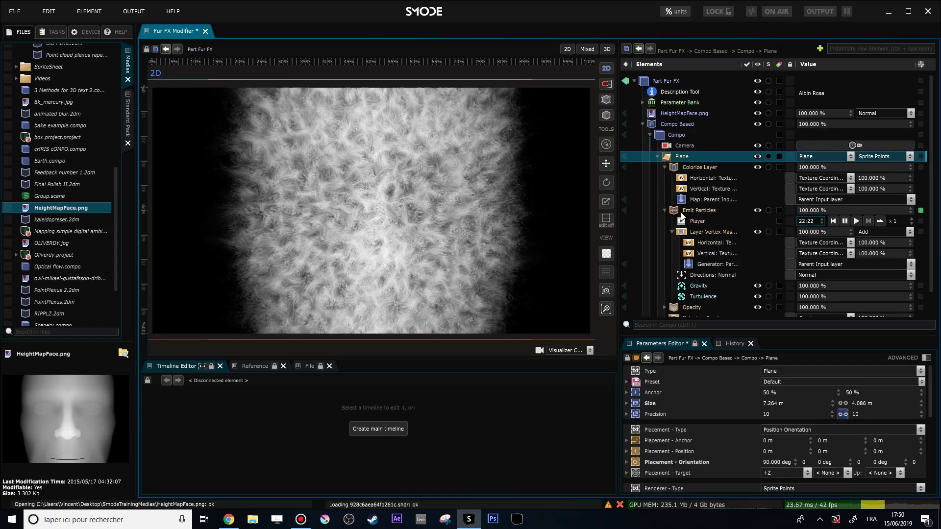
{"action": "scroll", "coordinate": [686, 165], "scroll_direction": "down", "scroll_amount": 1}
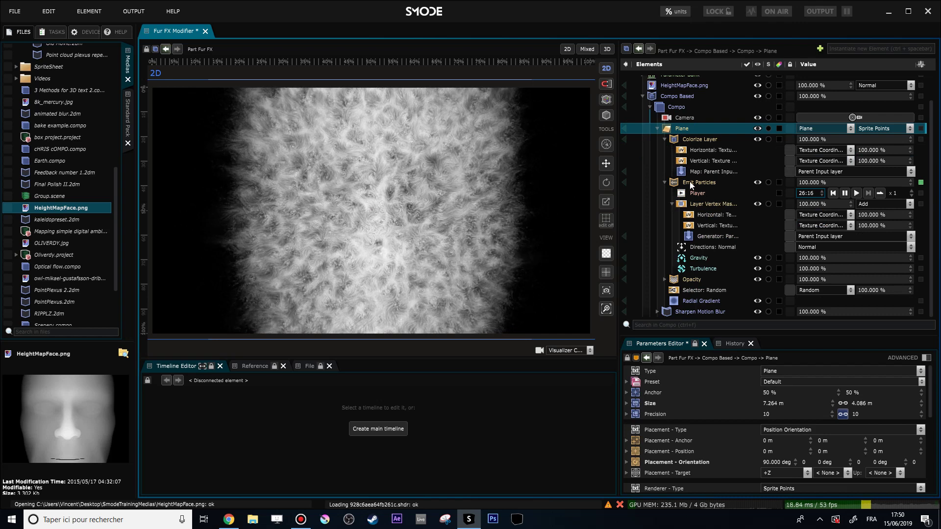
{"action": "left_click", "coordinate": [691, 238]}
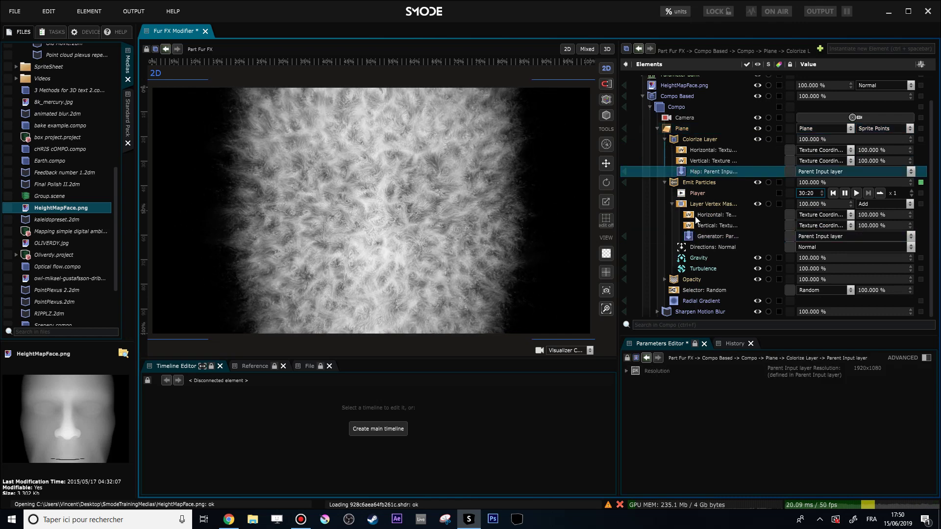
{"action": "left_click", "coordinate": [642, 96]}
{"action": "double_click", "coordinate": [683, 126]}
{"action": "key", "text": "ctrl+e"}
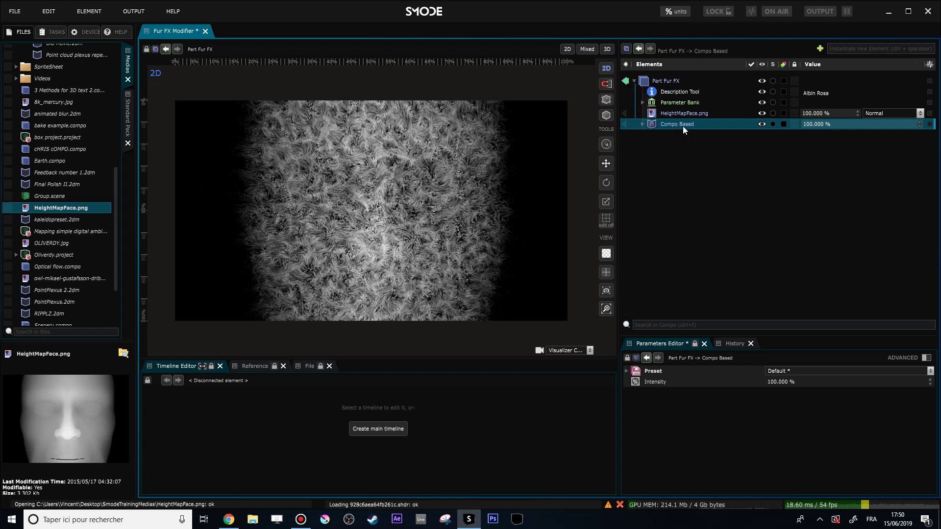
Export the Compo Based modifier to the Smode Modifiers folder of SmodeTrainingMedias under the name Fur FX modifier.
{"action": "right_click", "coordinate": [666, 124]}
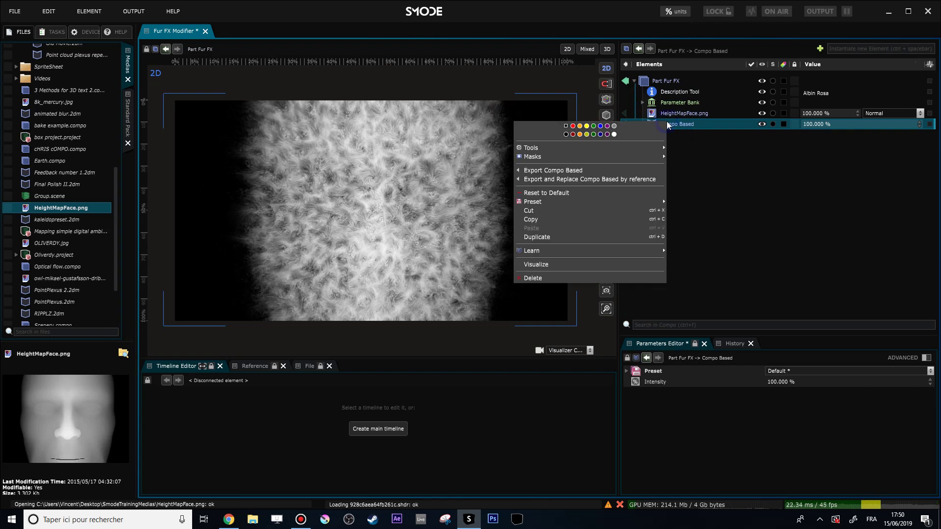
{"action": "left_click", "coordinate": [601, 171]}
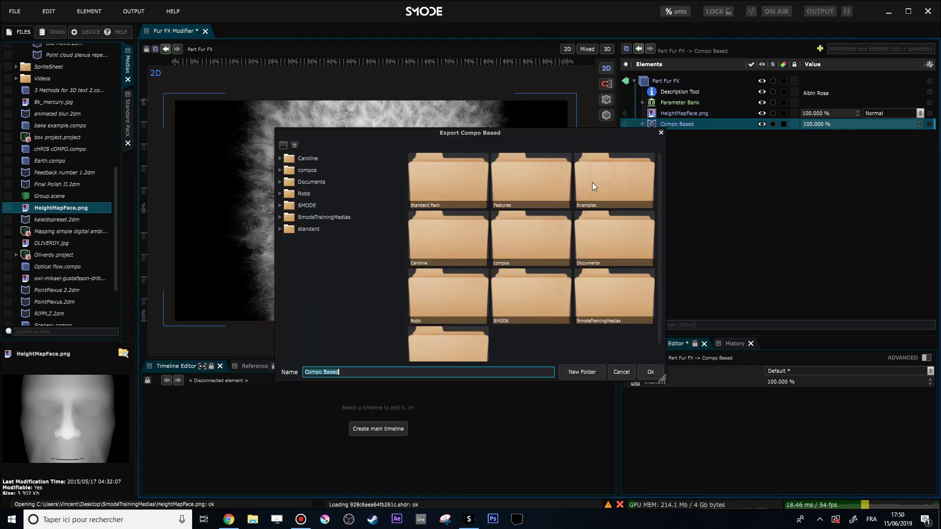
{"action": "left_click", "coordinate": [280, 217]}
{"action": "left_click", "coordinate": [305, 274]}
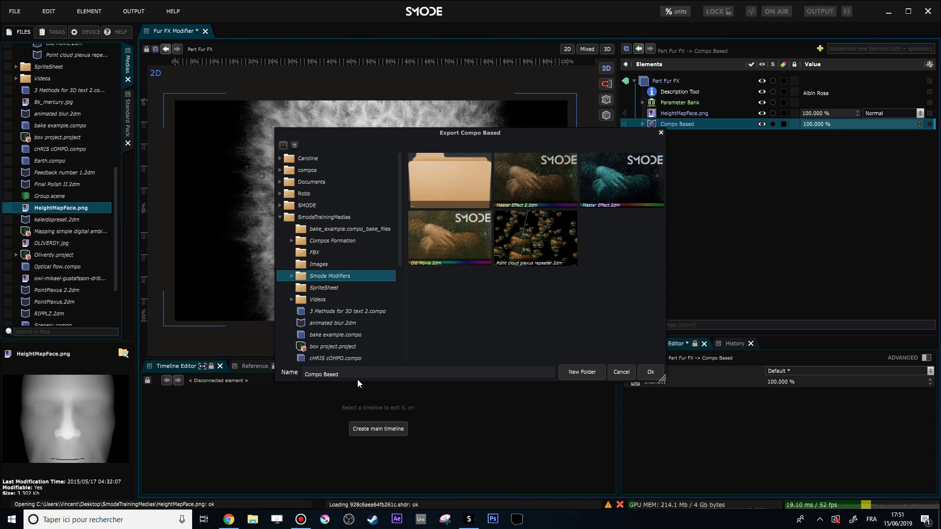
{"action": "type", "text": "Fur FX m"}
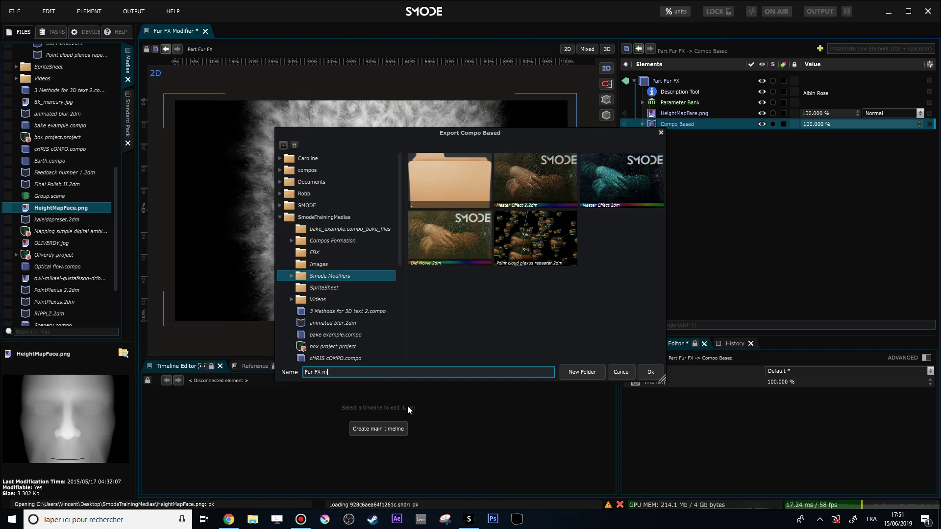
{"action": "type", "text": "odo"}
{"action": "key", "text": "BackSpace"}
{"action": "type", "text": "ifier"}
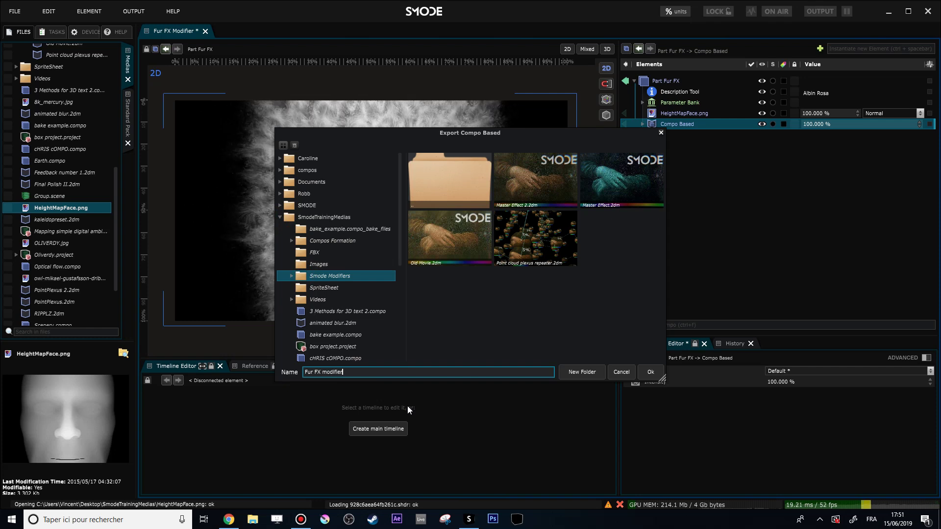
{"action": "key", "text": "Return"}
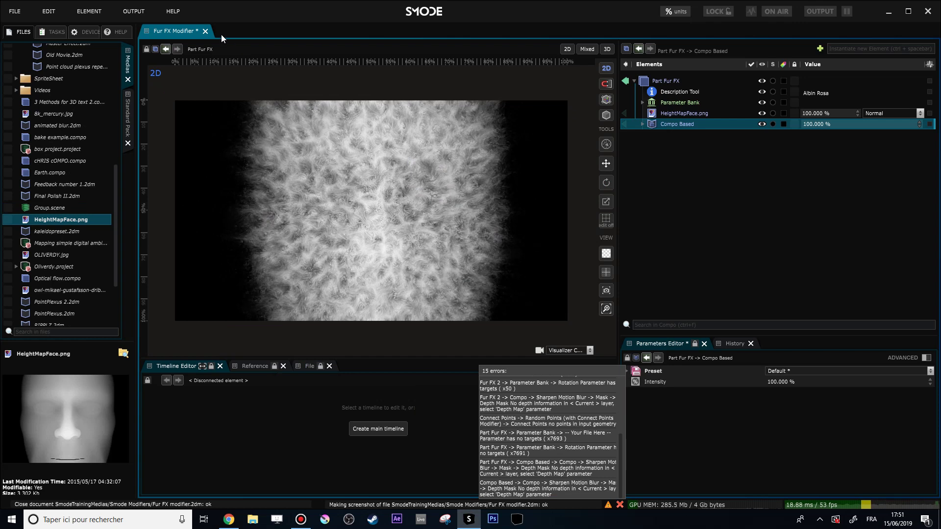
Close the Fur FX Modifier document without saving and open the Particube particle example.
{"action": "left_click", "coordinate": [205, 32]}
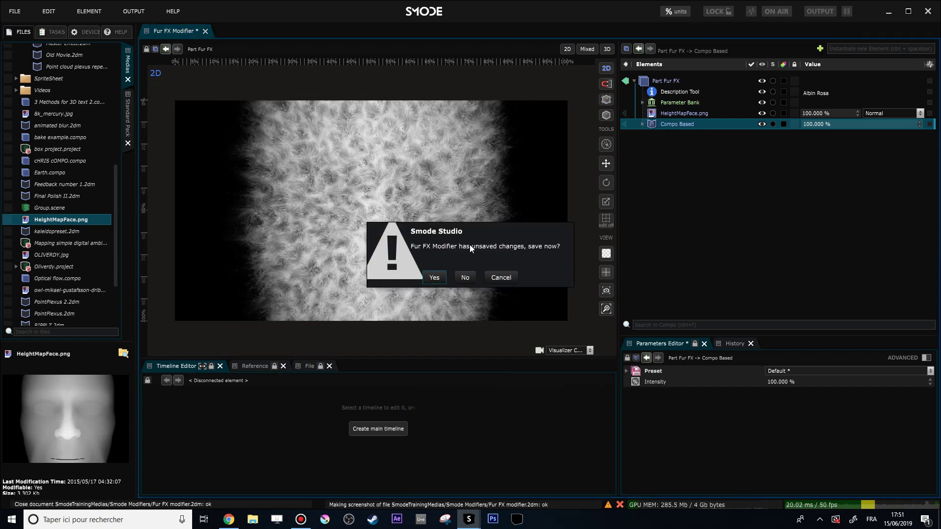
{"action": "left_click", "coordinate": [460, 275]}
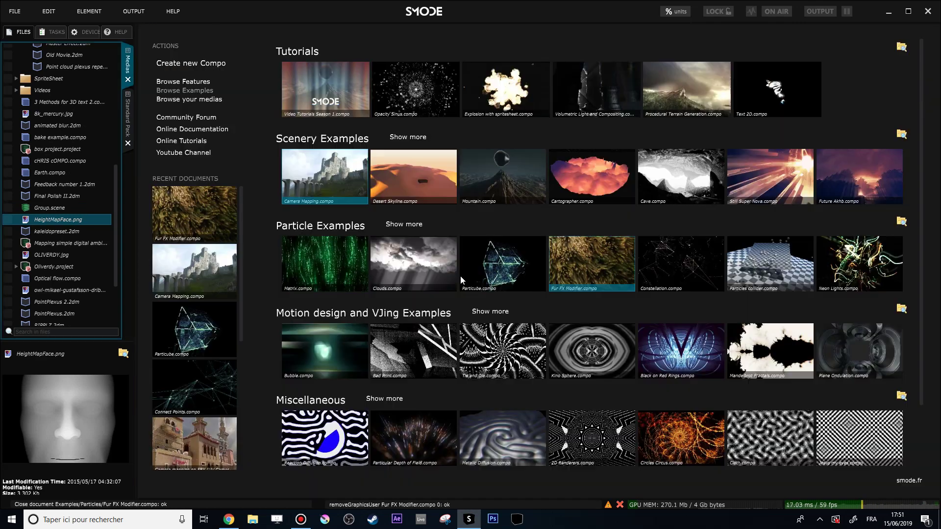
{"action": "left_click", "coordinate": [504, 270]}
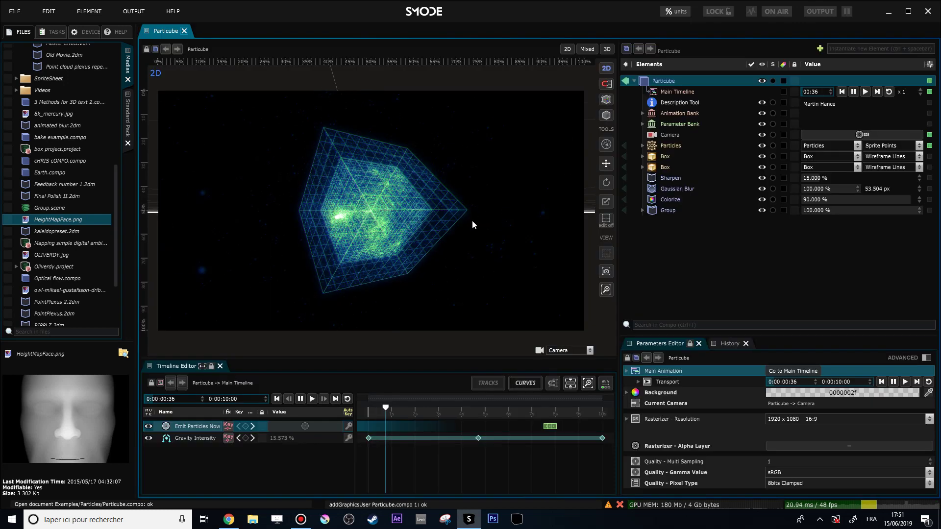
Import Fur FX modifier.2dm from the Smode Modifiers folder into the Particube composition as an embedded copy, not a reference.
{"action": "scroll", "coordinate": [50, 151], "scroll_direction": "up", "scroll_amount": 4}
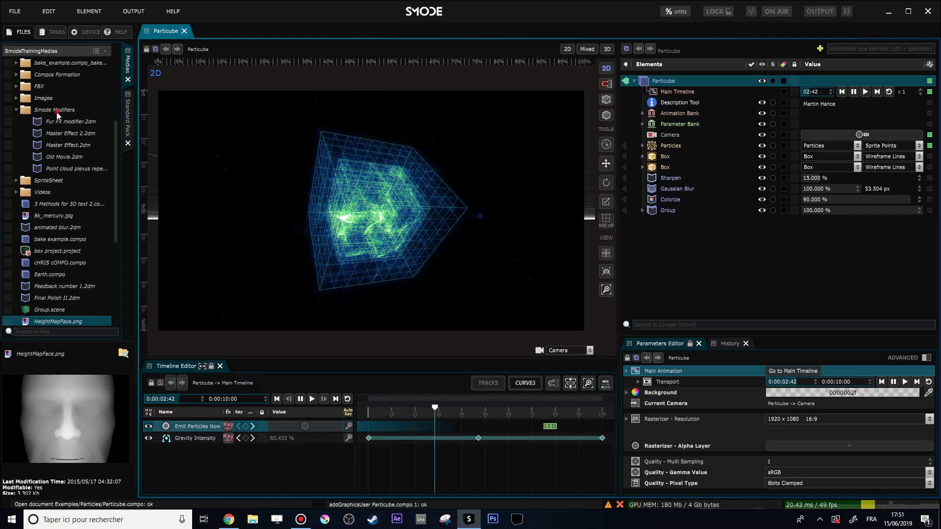
{"action": "left_click", "coordinate": [57, 111]}
{"action": "left_click", "coordinate": [58, 170]}
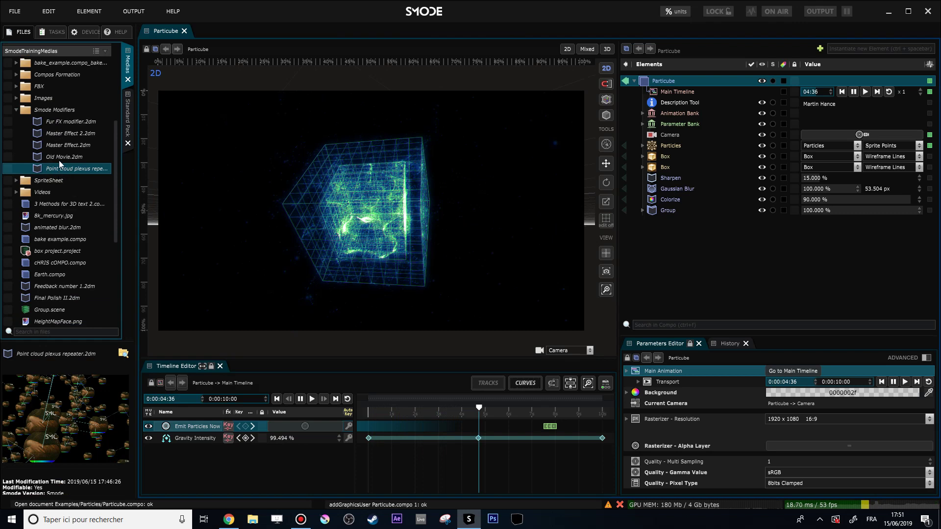
{"action": "left_click", "coordinate": [60, 157]}
{"action": "left_click", "coordinate": [54, 121]}
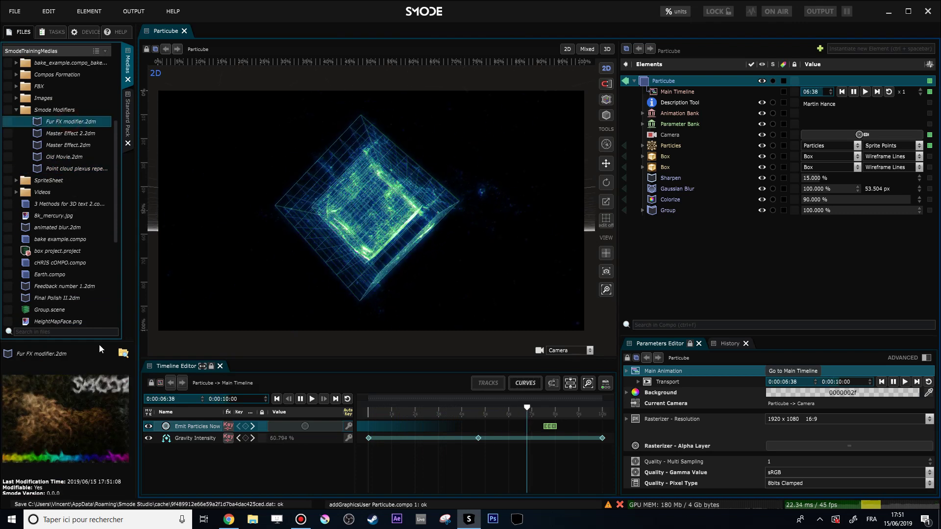
{"action": "left_click_drag", "start_coordinate": [46, 123], "coordinate": [660, 83]}
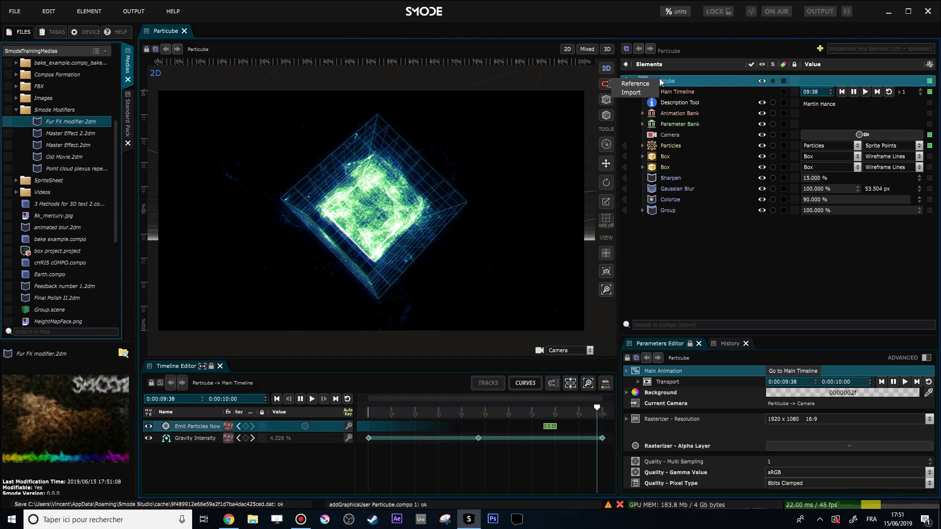
{"action": "left_click", "coordinate": [633, 93]}
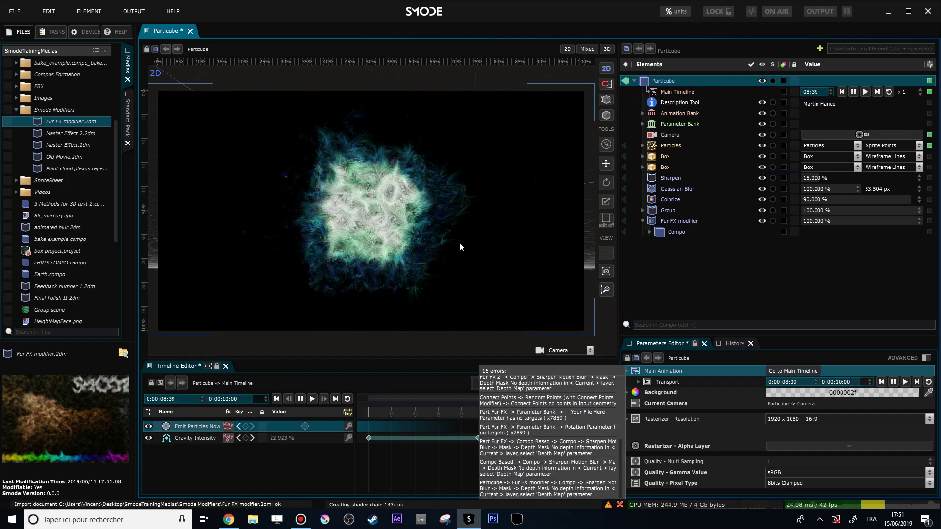
{"action": "scroll", "coordinate": [375, 239], "scroll_direction": "up", "scroll_amount": 1}
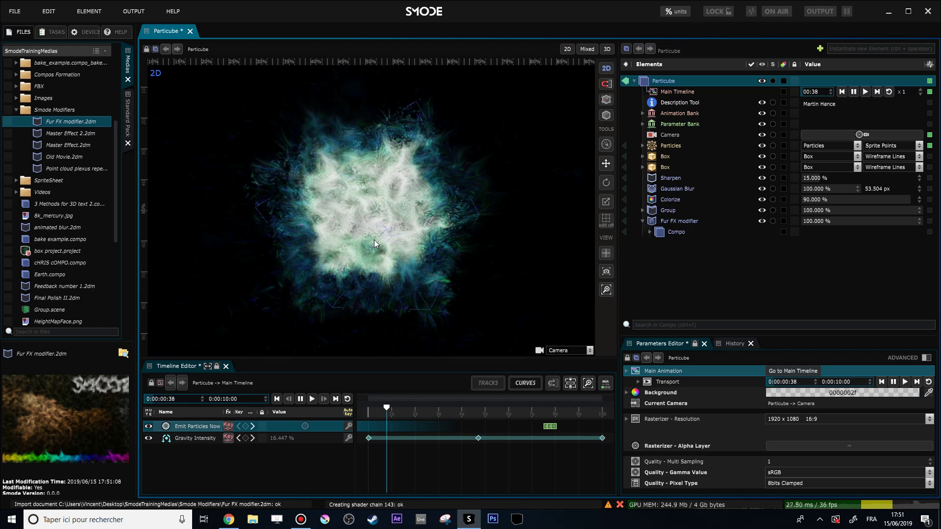